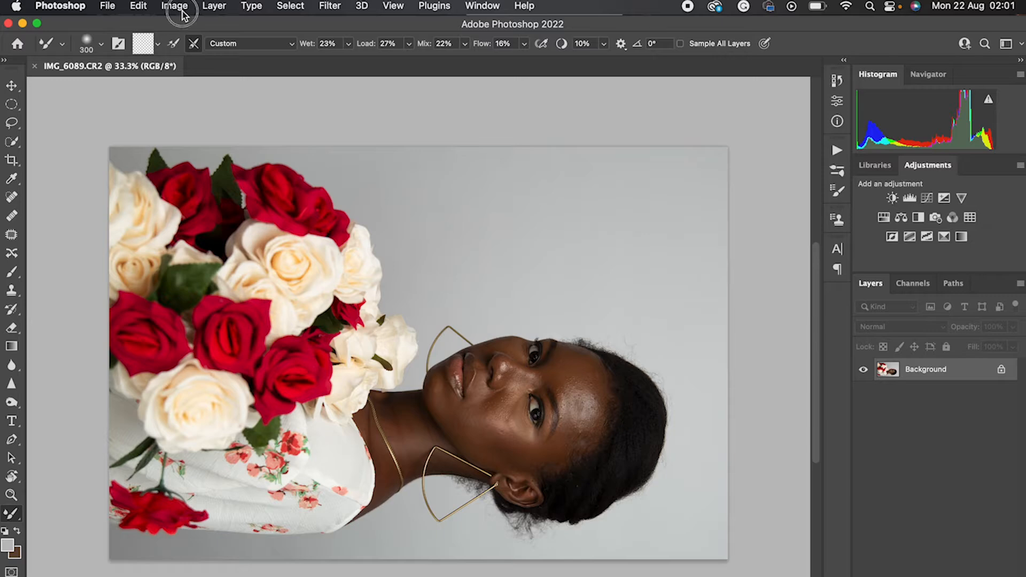
Rotate the whole image 90° counter clockwise so the portrait stands upright
mouse_move(213, 142)
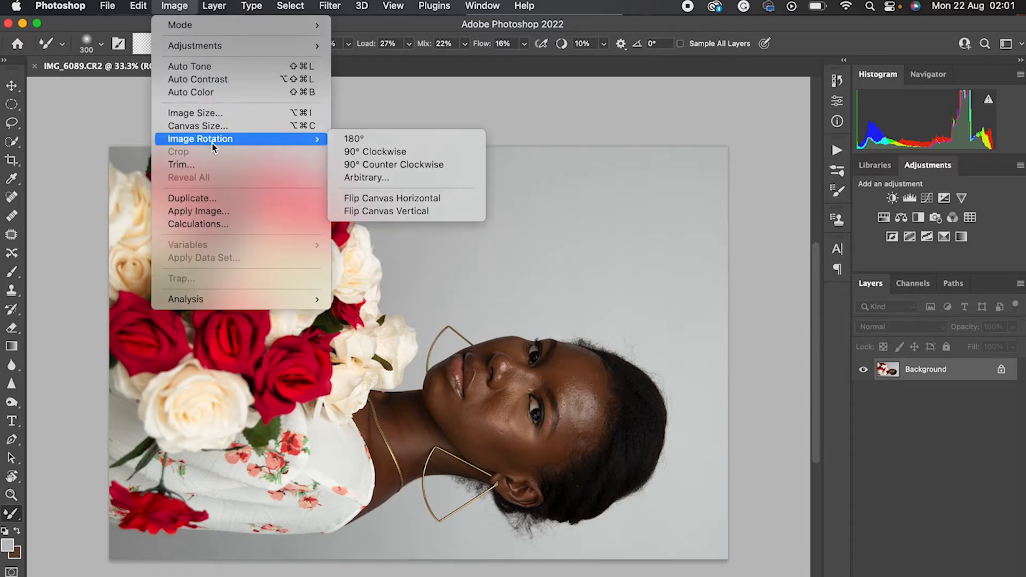
click(380, 164)
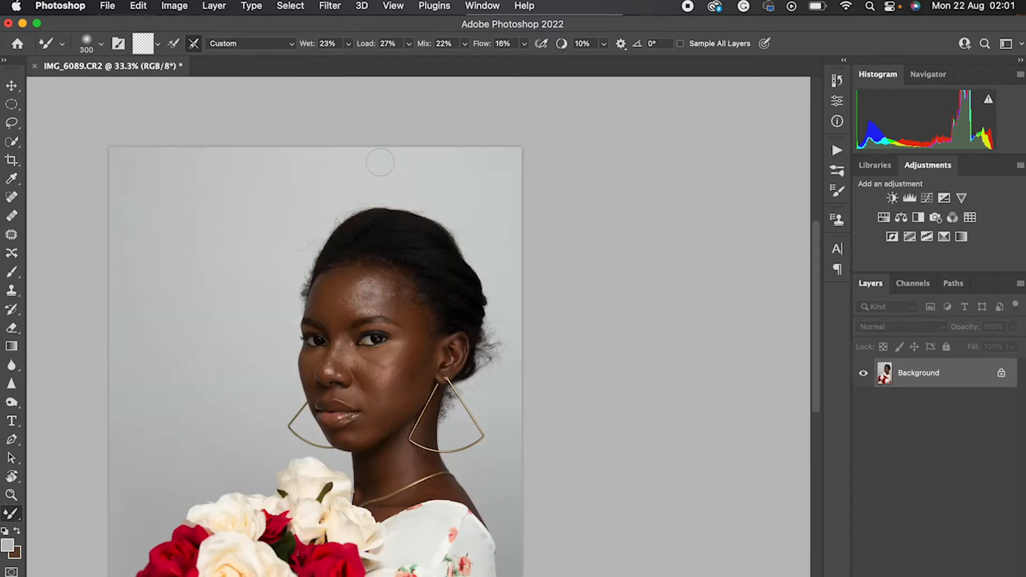
scroll(468, 256, down, 3)
scroll(468, 255, down, 3)
scroll(469, 256, left, 3)
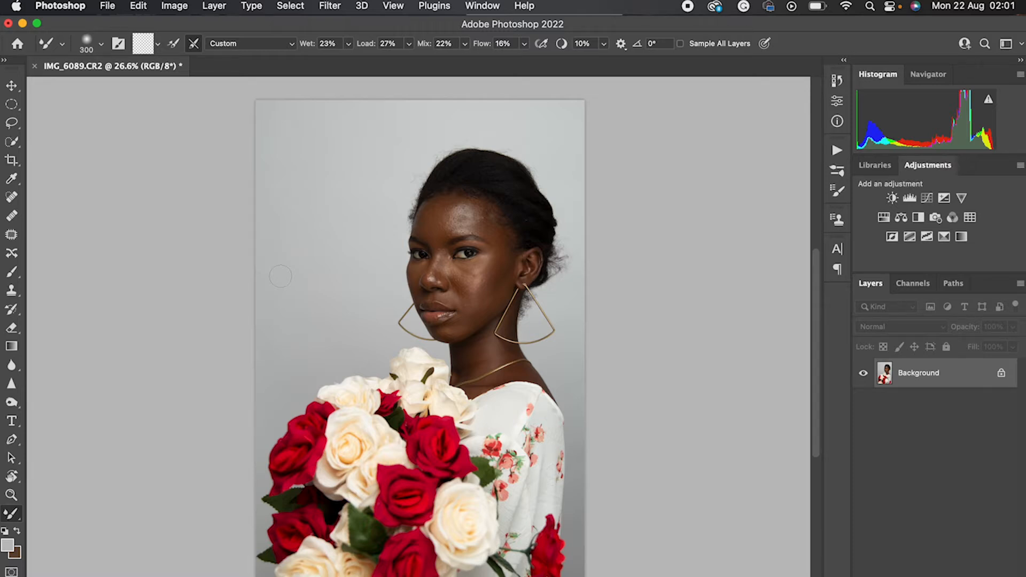
Examine the skin texture and tone on the model's forehead, nose, cheeks and chin up close
scroll(430, 272, up, 5)
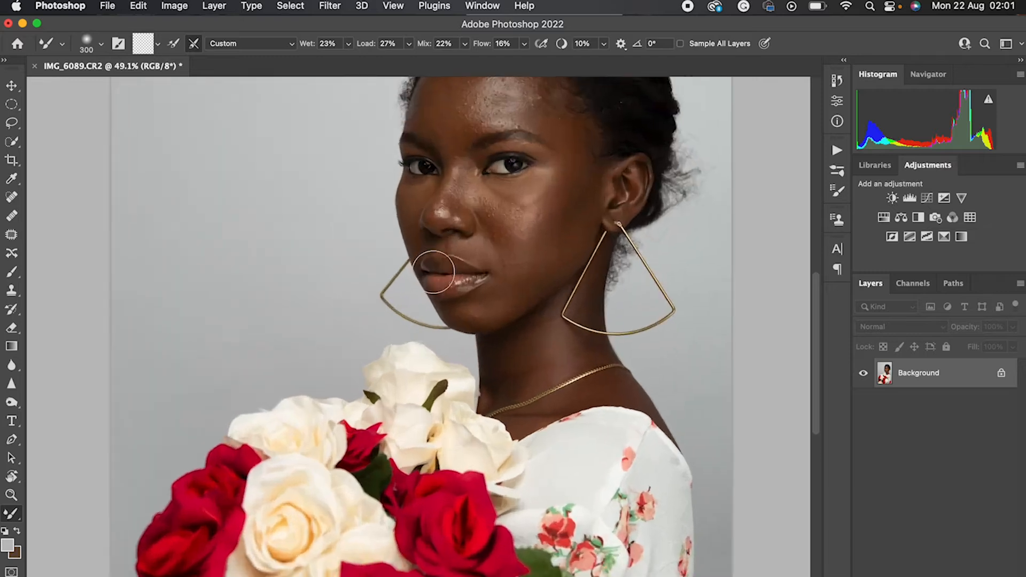
scroll(270, 348, up, 4)
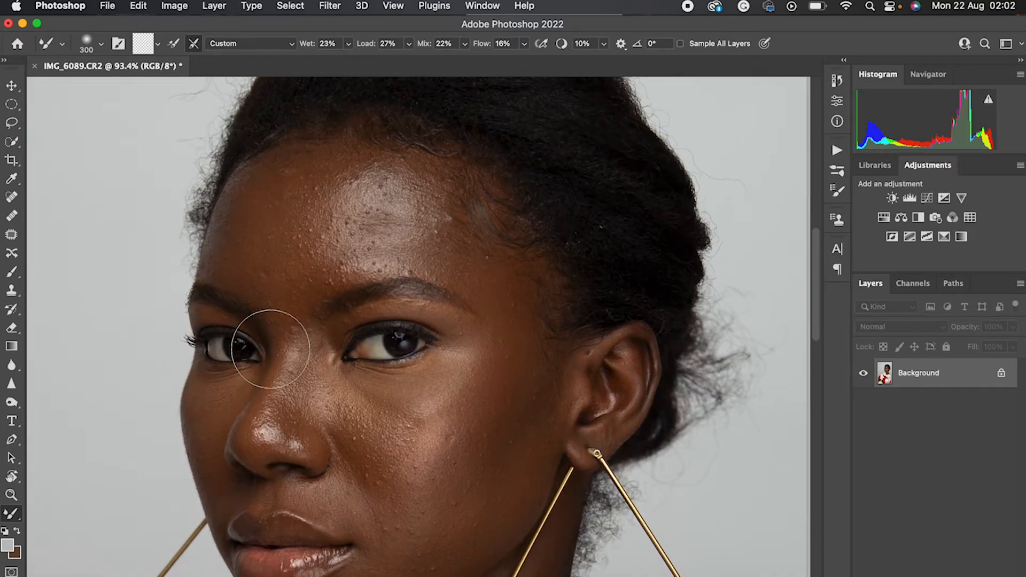
scroll(270, 349, down, 2)
scroll(270, 348, left, 1)
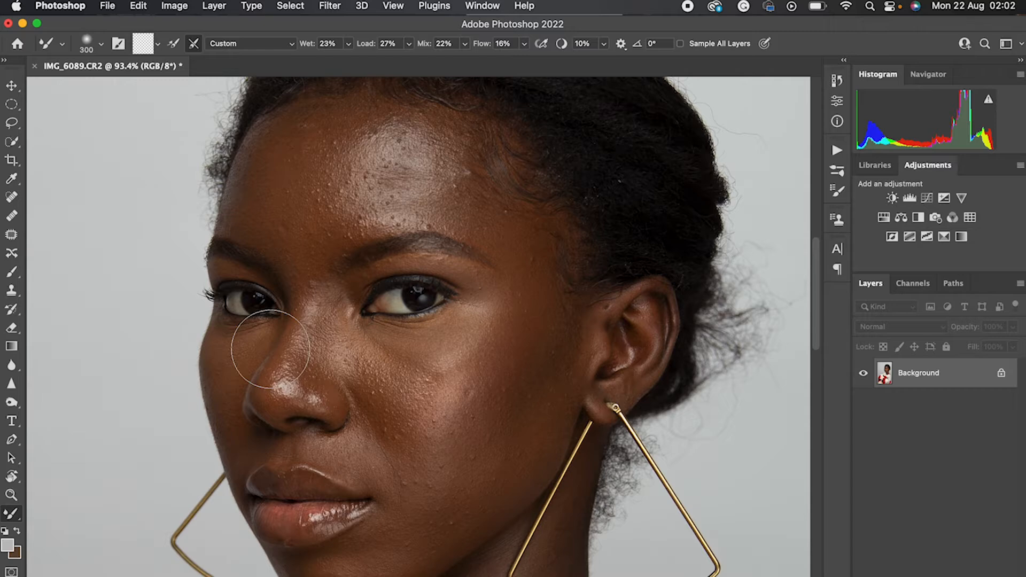
scroll(270, 348, down, 2)
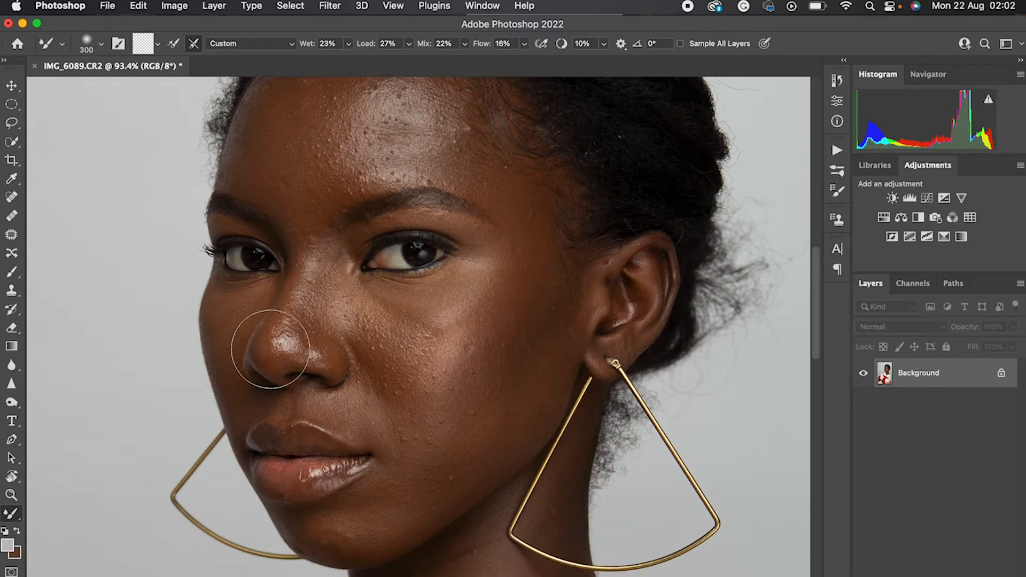
scroll(270, 349, down, 3)
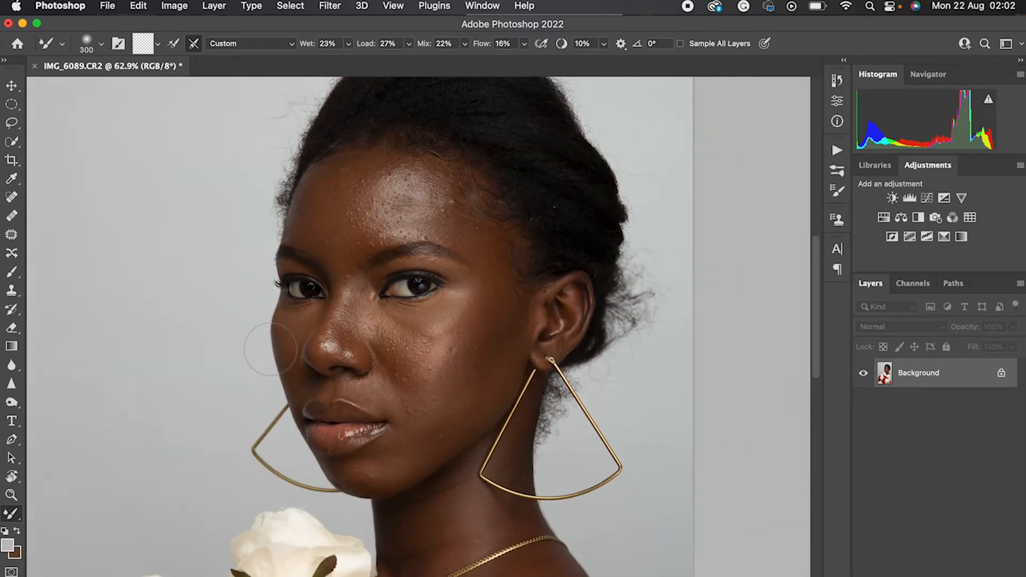
scroll(271, 349, down, 2)
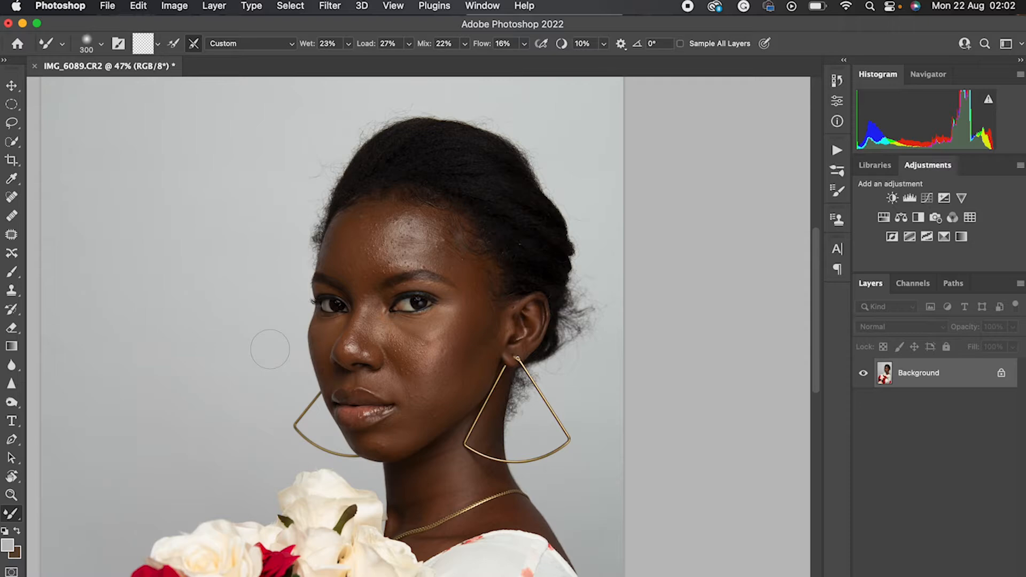
scroll(269, 348, down, 3)
scroll(270, 348, down, 3)
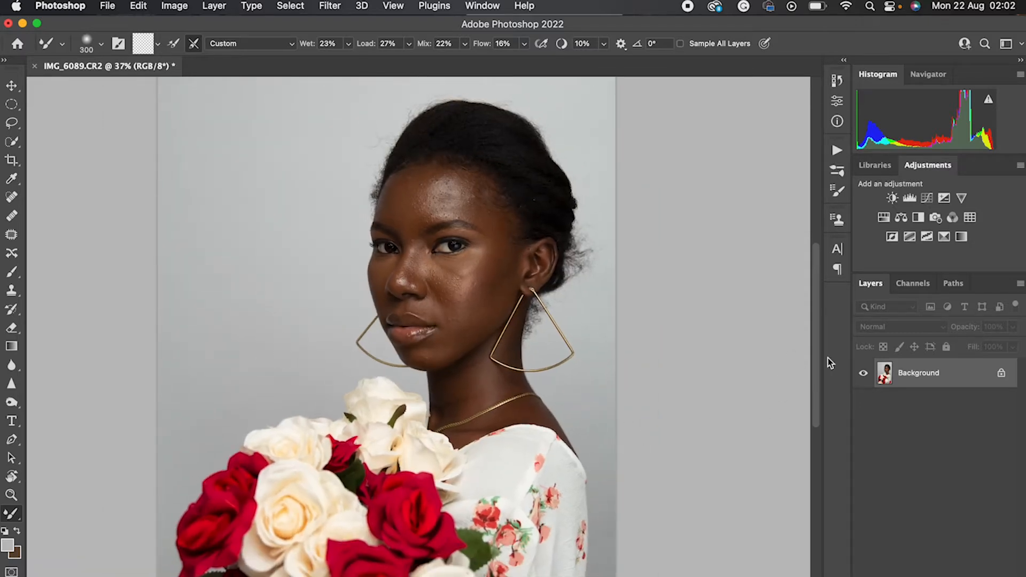
Look at the saved Frequency Separation action in the actions list, collapse its recorded commands, and close the list
click(836, 154)
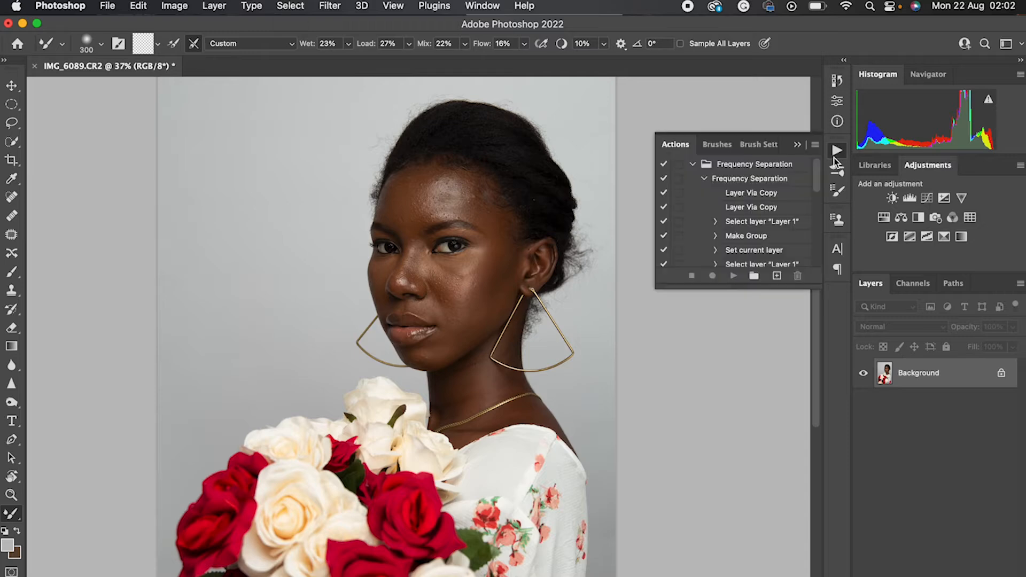
click(704, 179)
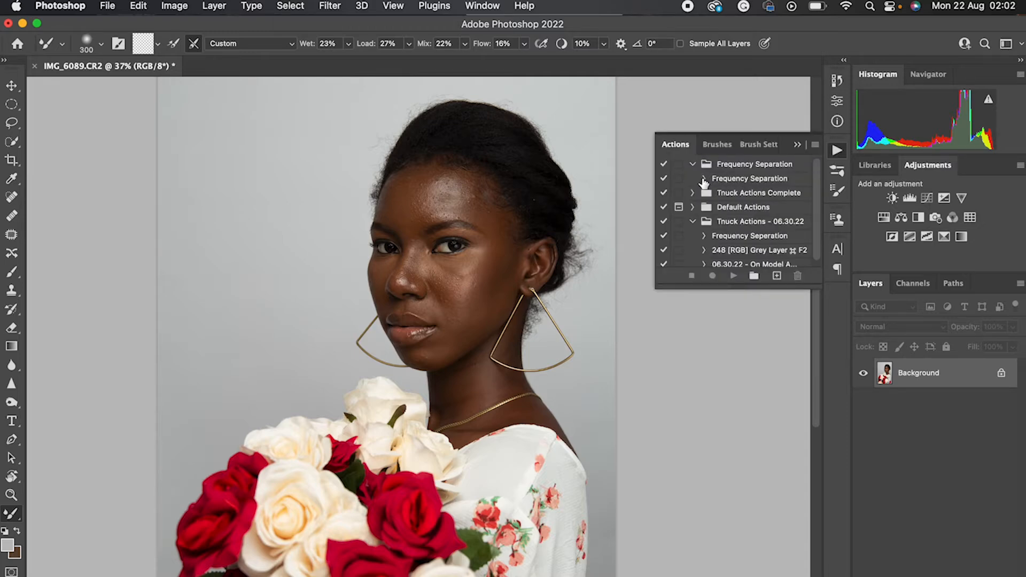
click(797, 145)
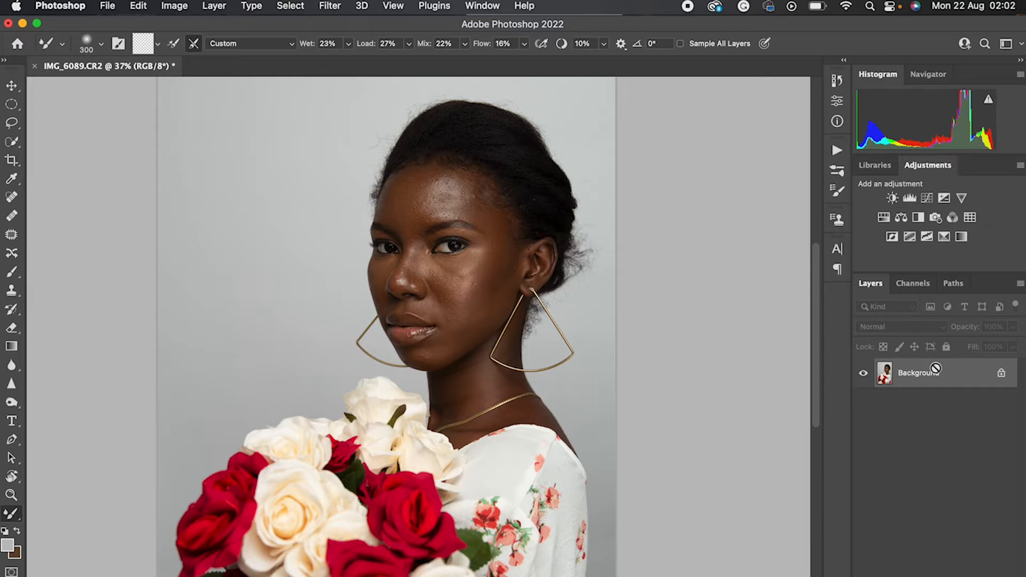
Duplicate the Background layer twice and put both copies into one layer group
key(super+j)
key(super+j)
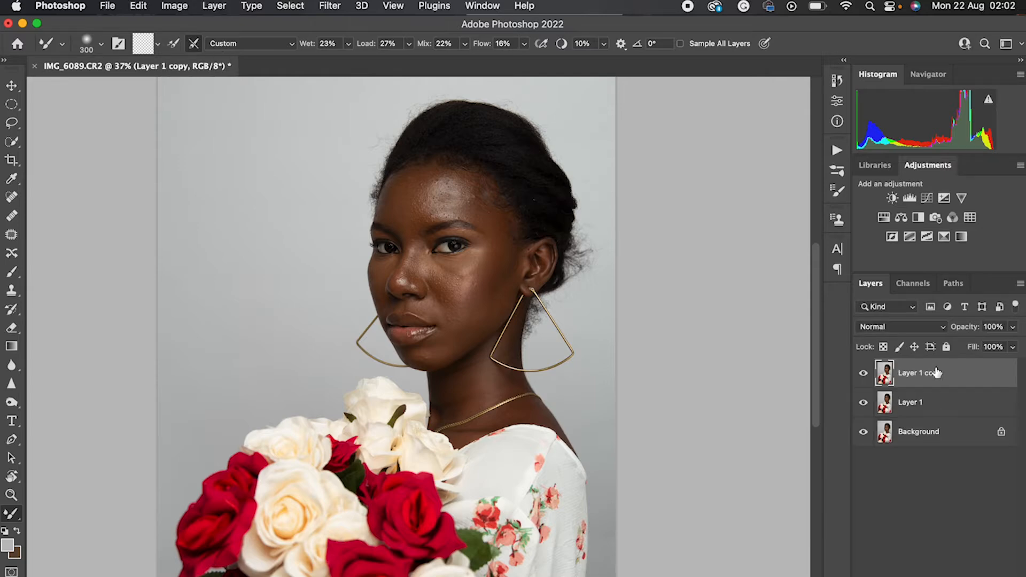
click(923, 406)
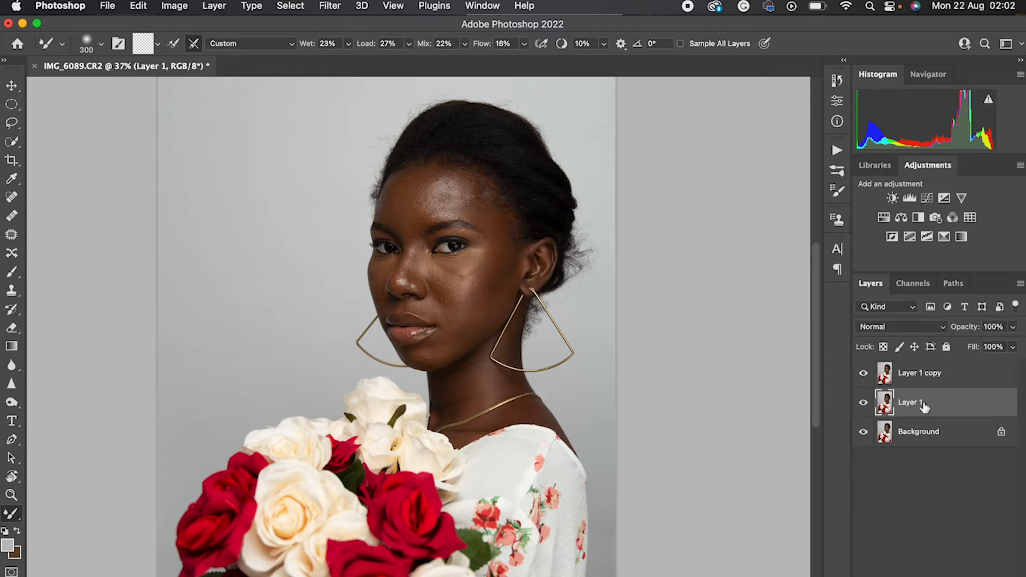
shift+click(933, 383)
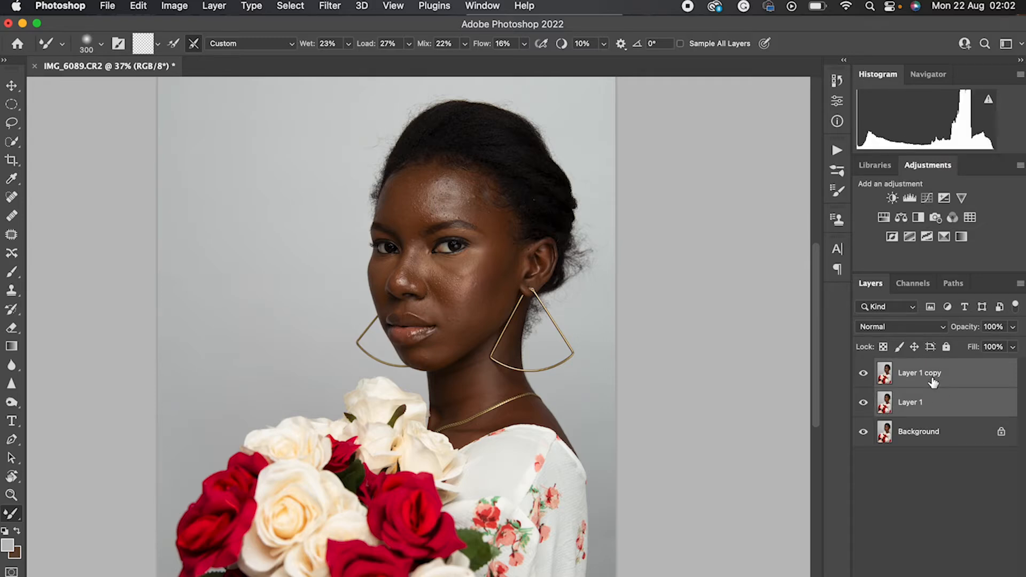
key(super+g)
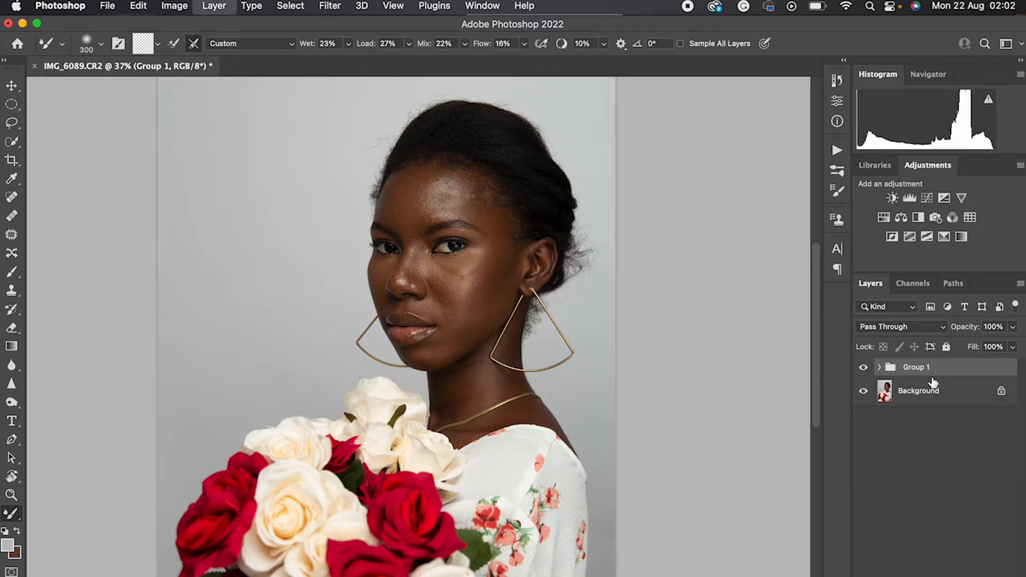
Expand the group and rename its lower layer "color" and its upper layer "texture"
click(879, 367)
double_click(922, 419)
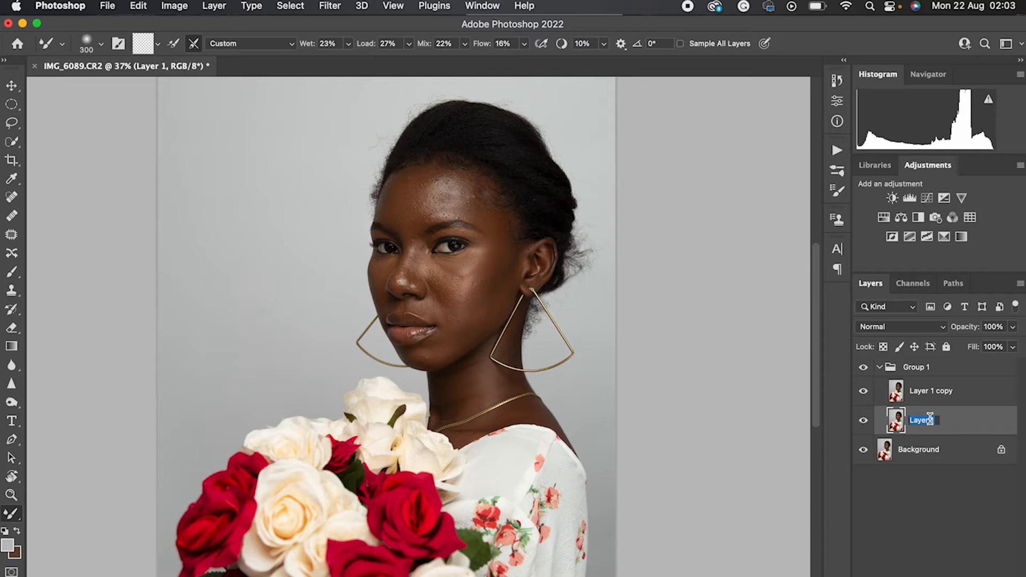
text(color)
key(Return)
double_click(938, 391)
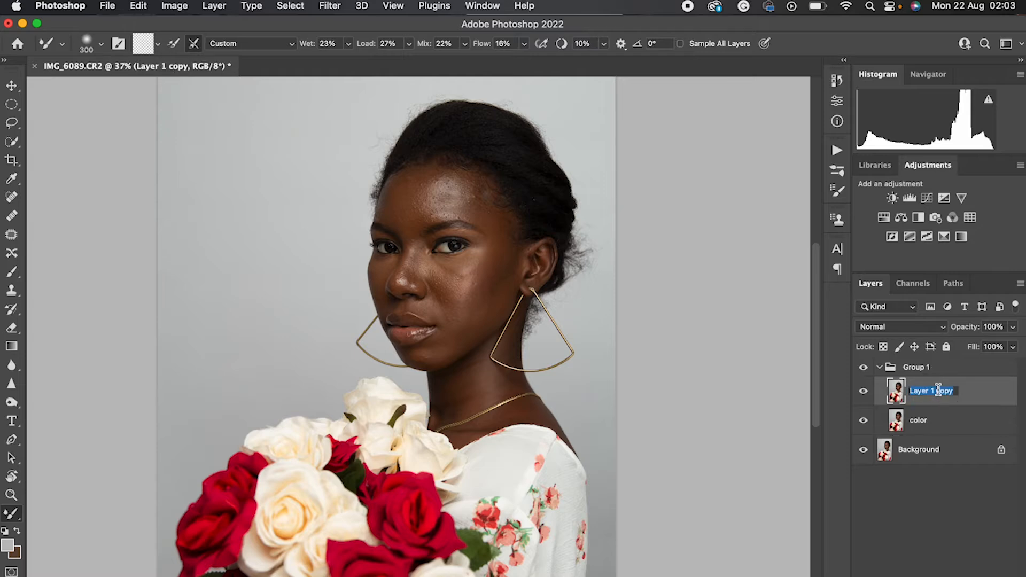
text(texture)
key(Return)
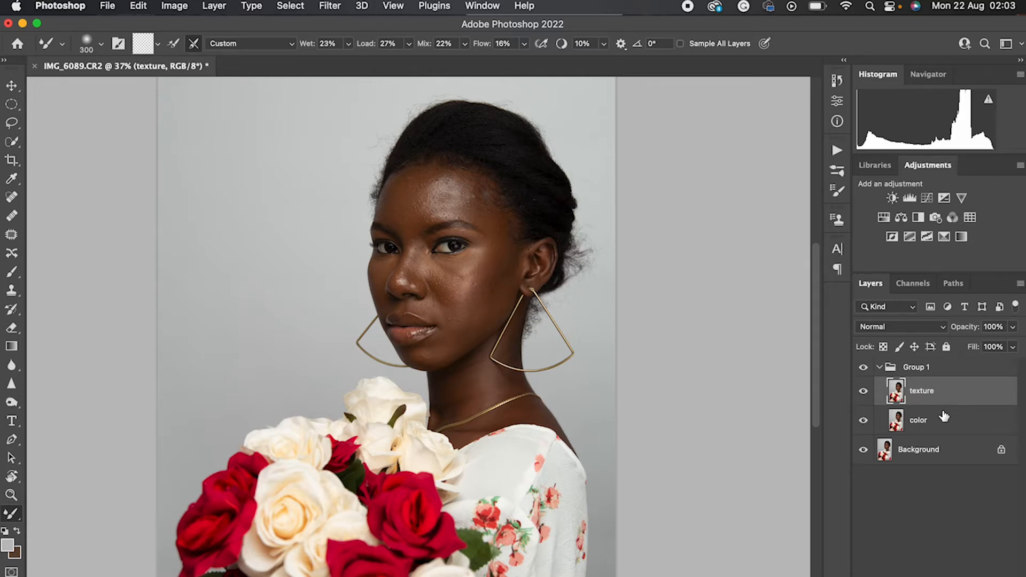
Hide the texture layer and make the color layer the active one
click(927, 419)
click(865, 396)
click(863, 391)
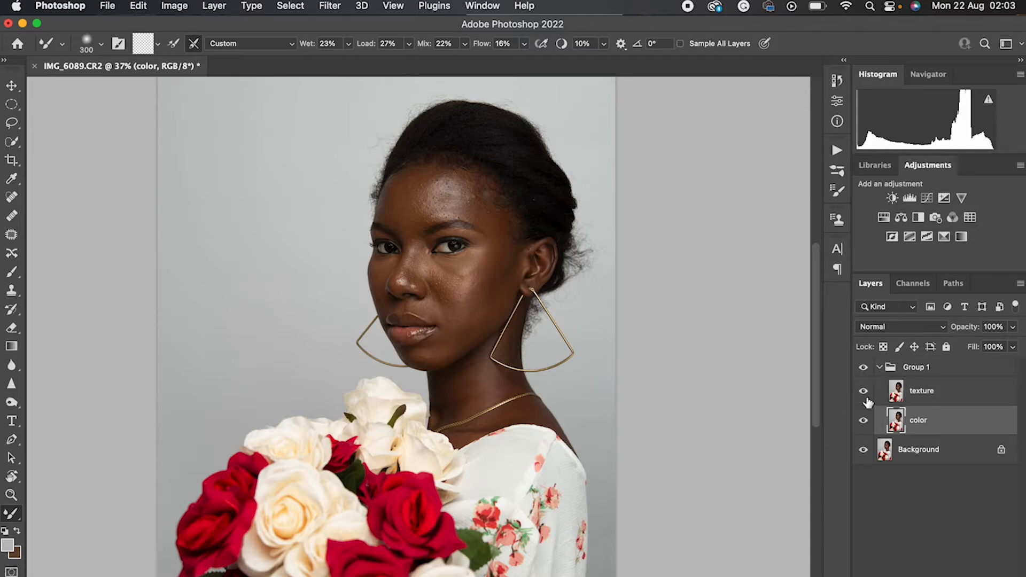
click(899, 400)
click(864, 391)
click(902, 427)
Start a Gaussian Blur on the color layer with a radius of 6.2 pixels
click(331, 6)
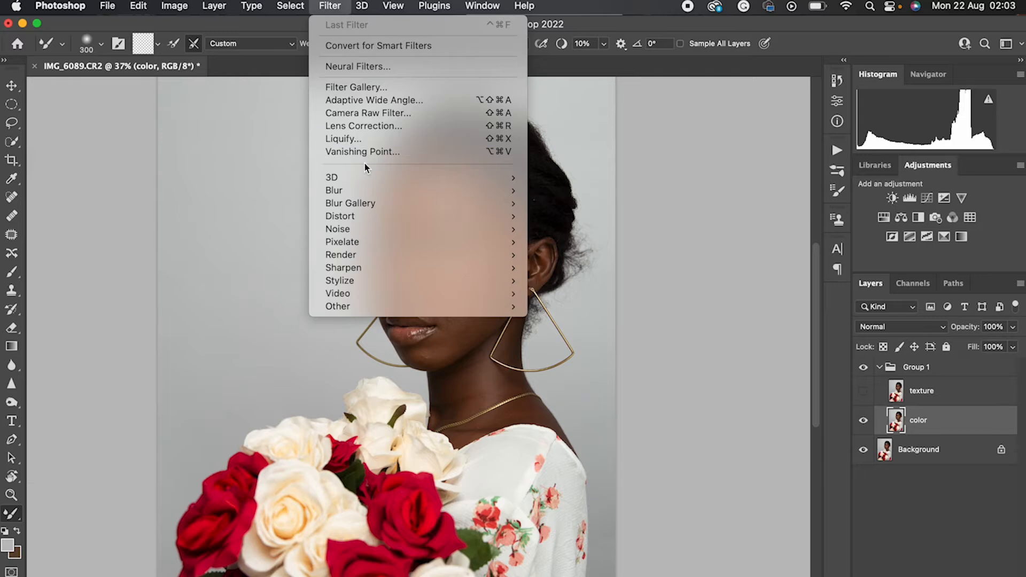
mouse_move(365, 191)
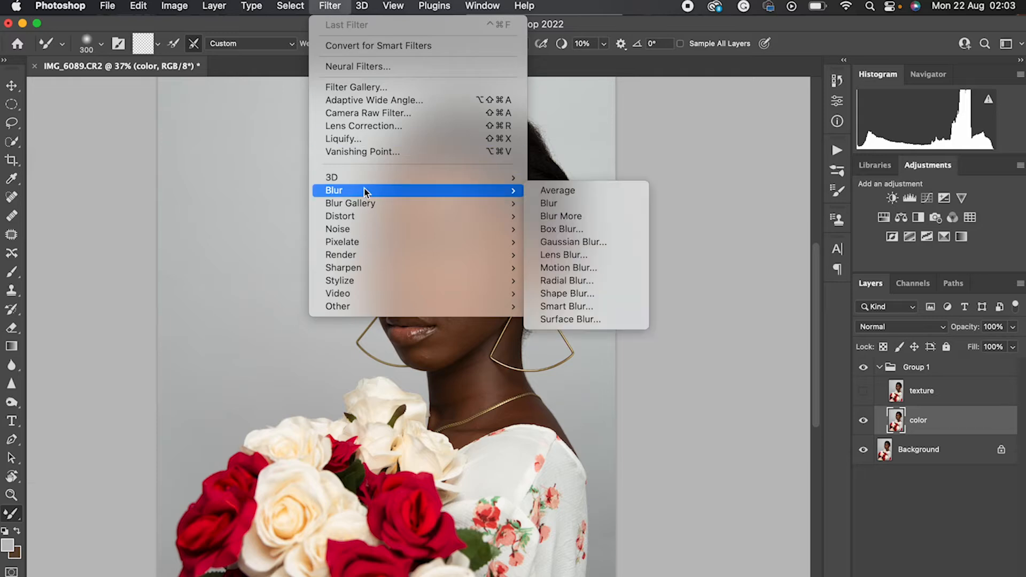
click(591, 243)
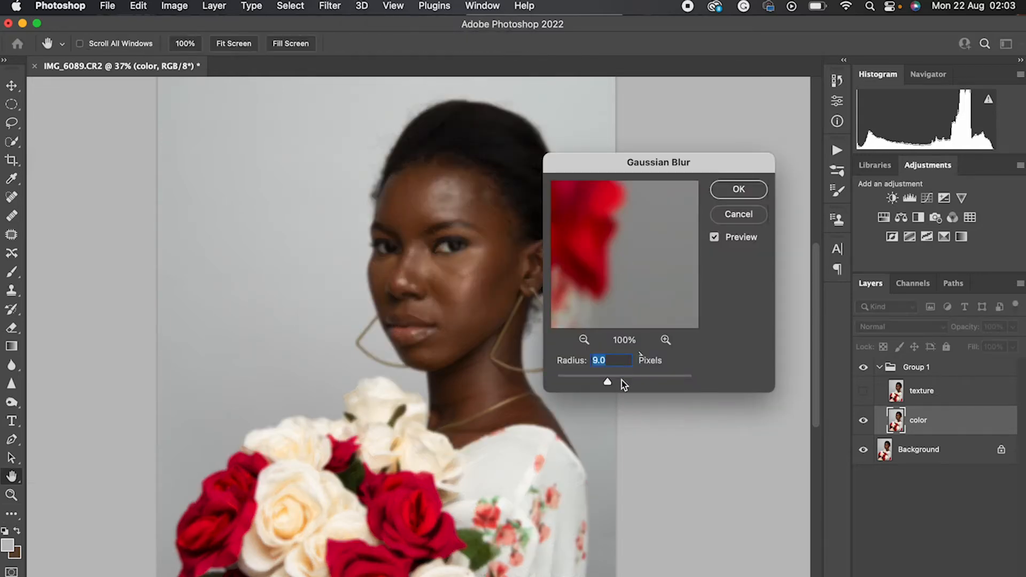
drag(605, 381, 597, 380)
Examine the blur preview on the model's face, eyes and forehead at several magnifications from 100% to 33%
drag(575, 268, 827, 511)
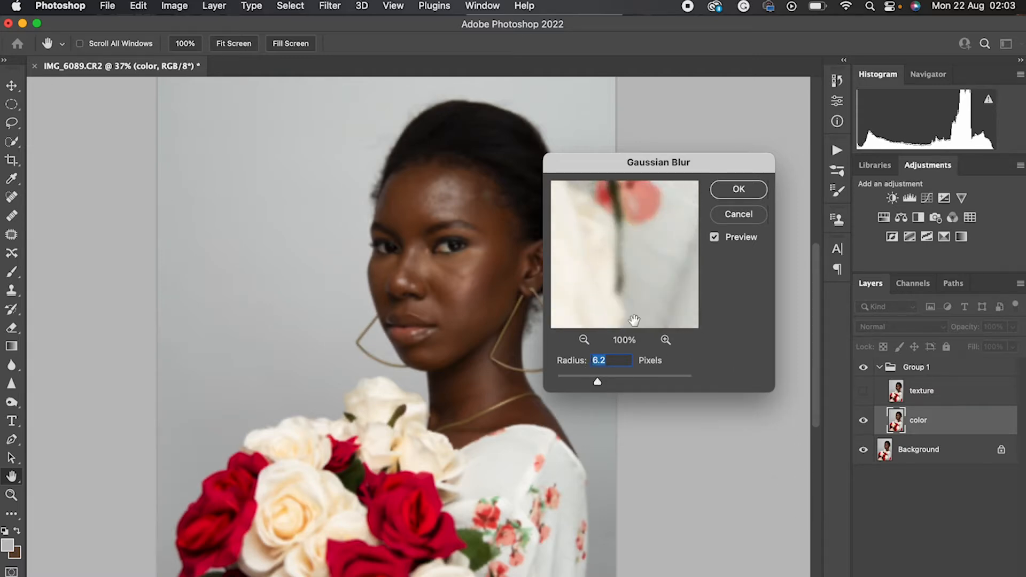
drag(602, 231, 643, 536)
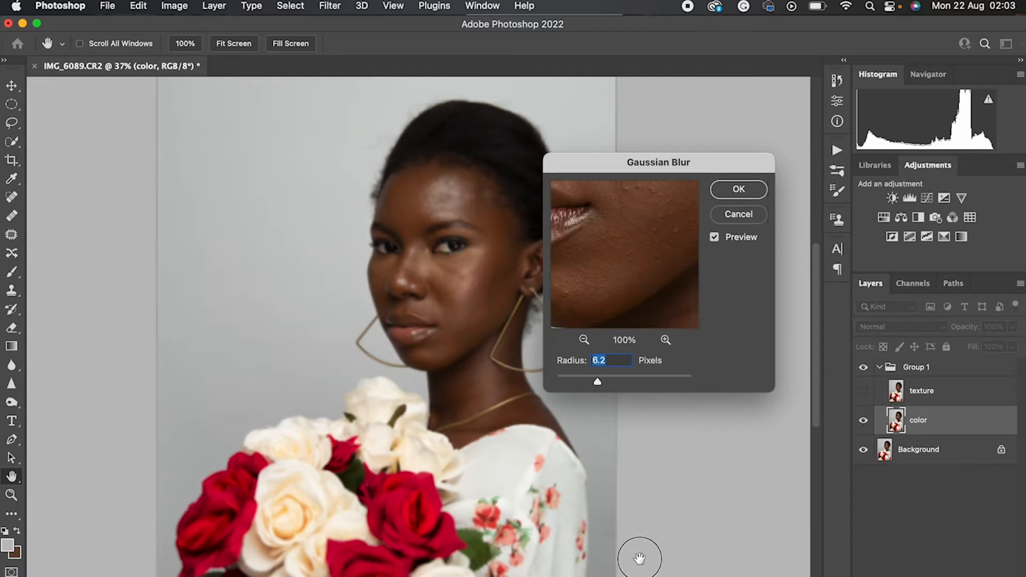
drag(566, 229, 567, 430)
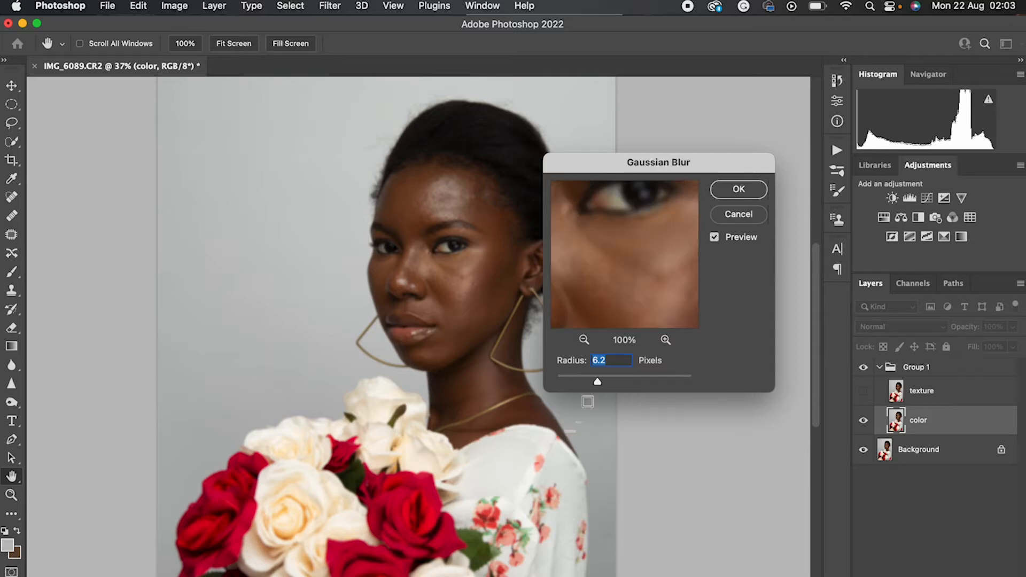
drag(643, 298, 737, 359)
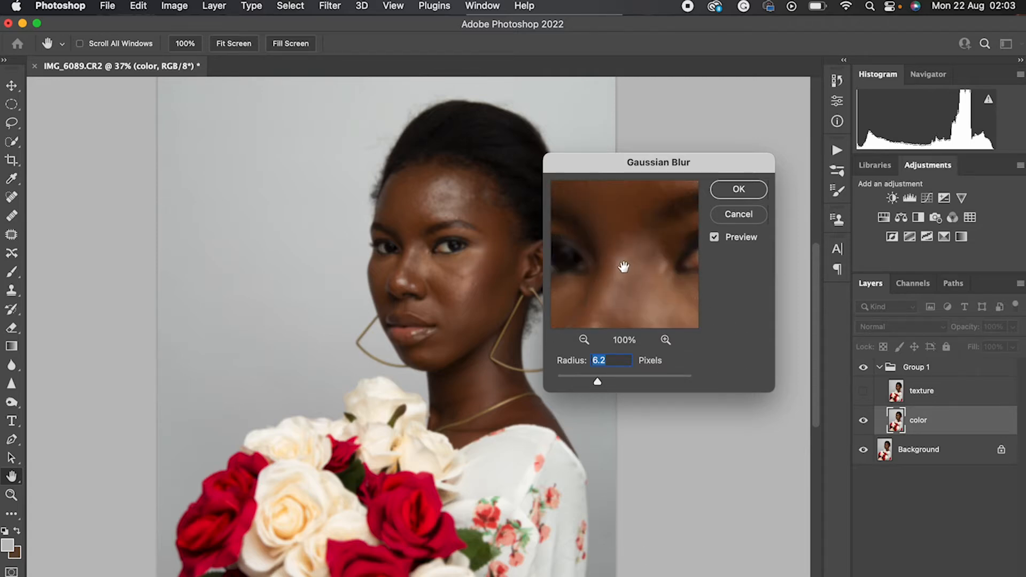
drag(623, 267, 573, 367)
drag(617, 303, 617, 296)
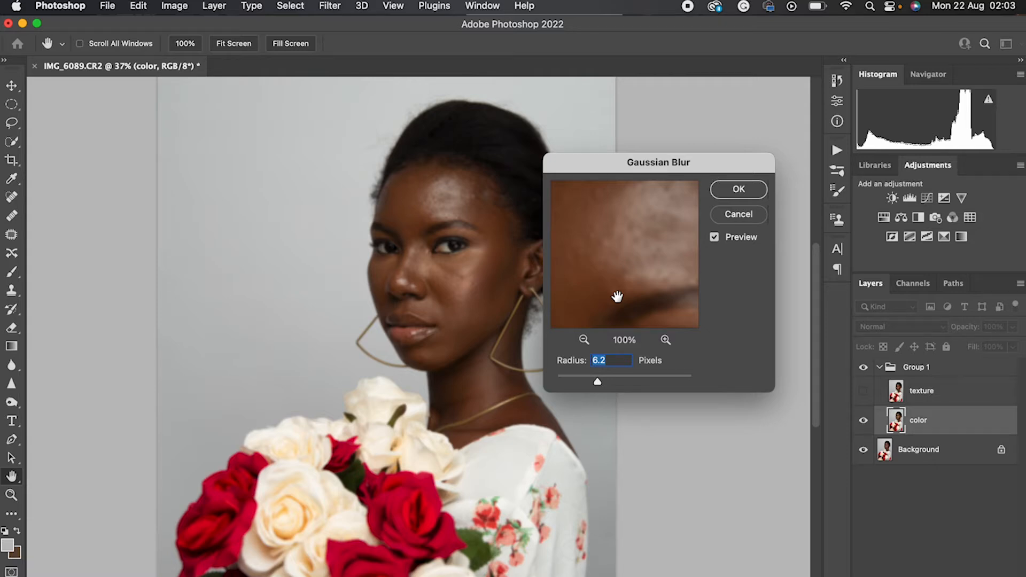
click(584, 340)
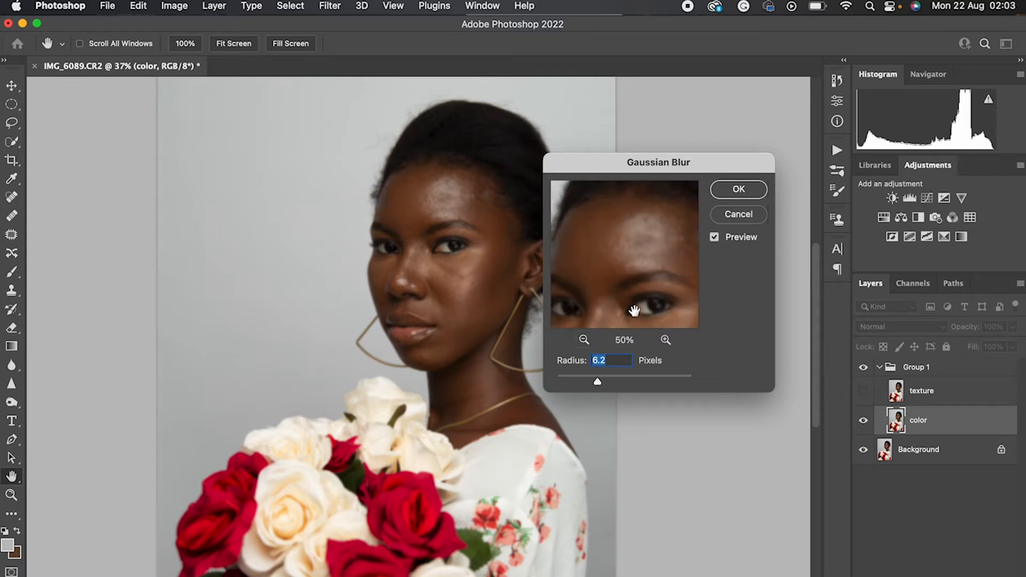
click(665, 339)
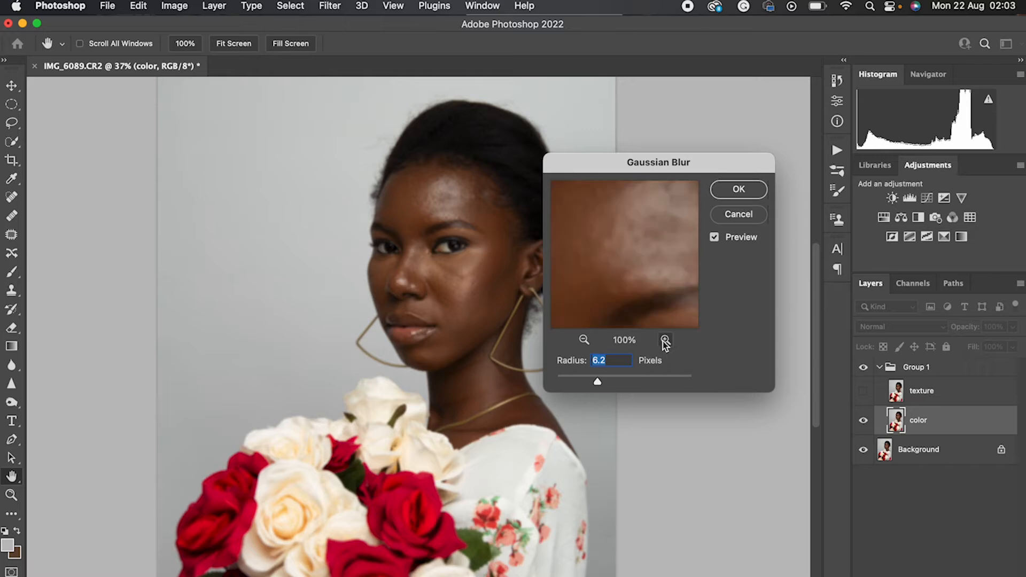
click(584, 340)
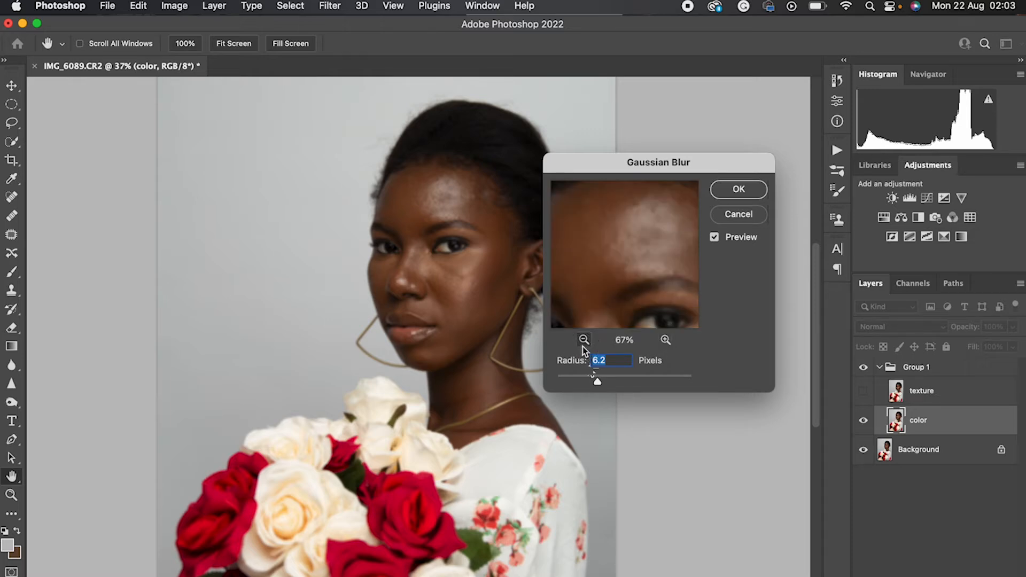
click(584, 340)
click(584, 339)
scroll(606, 323, down, 2)
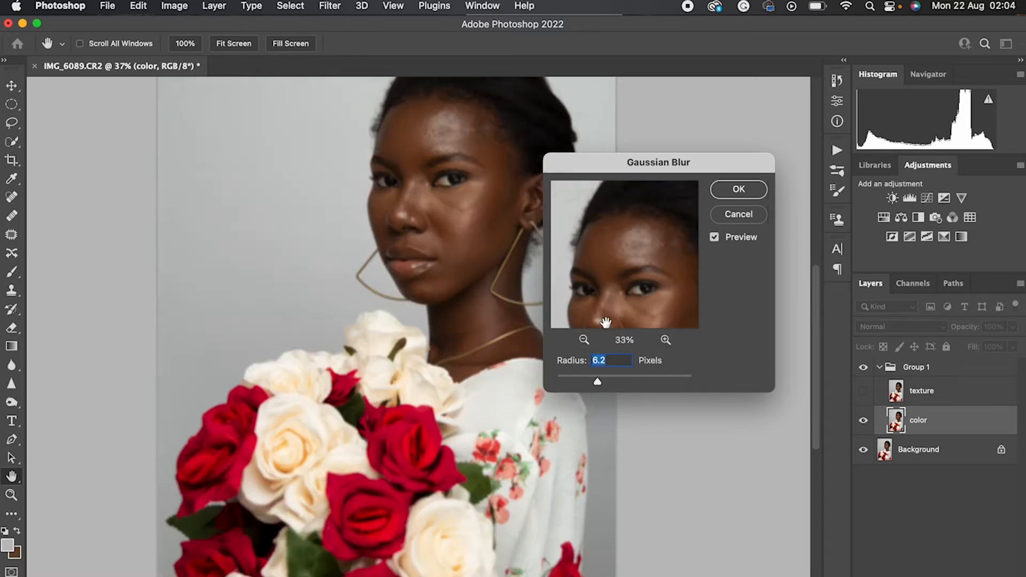
click(609, 303)
drag(609, 303, 599, 230)
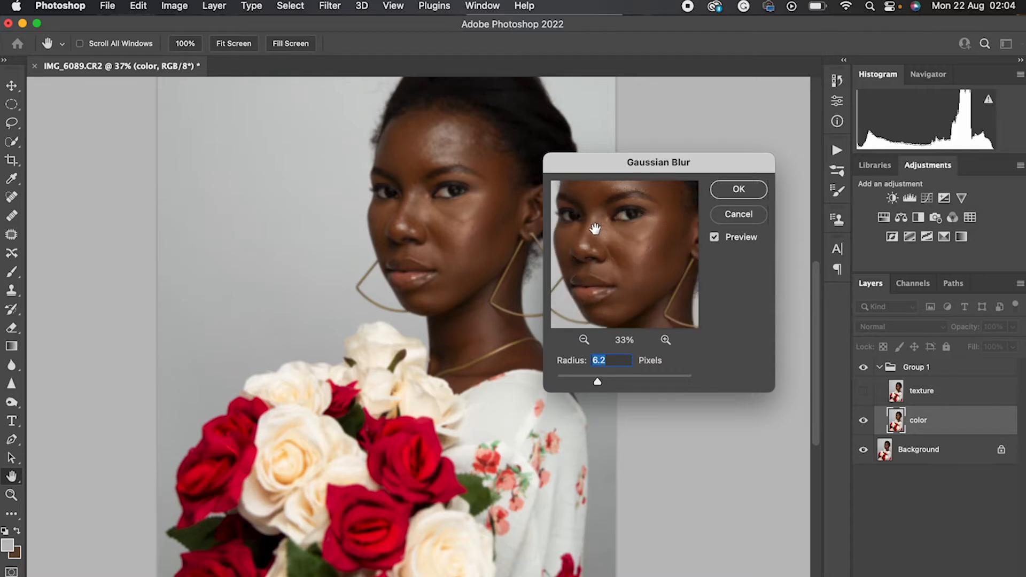
Raise the Gaussian Blur radius to 8.7 pixels and apply it to the color layer
drag(600, 382, 606, 380)
drag(614, 280, 613, 334)
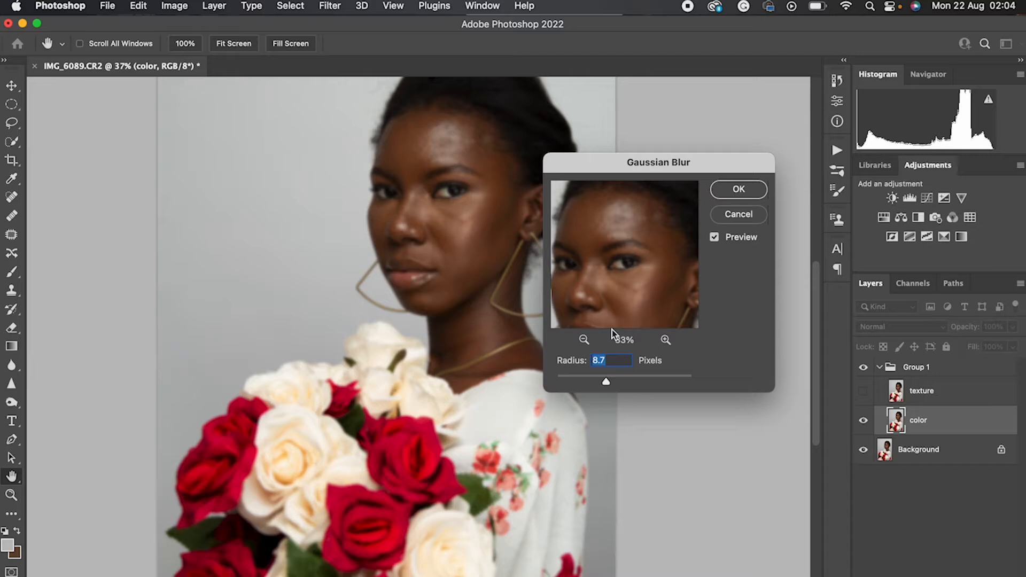
click(744, 190)
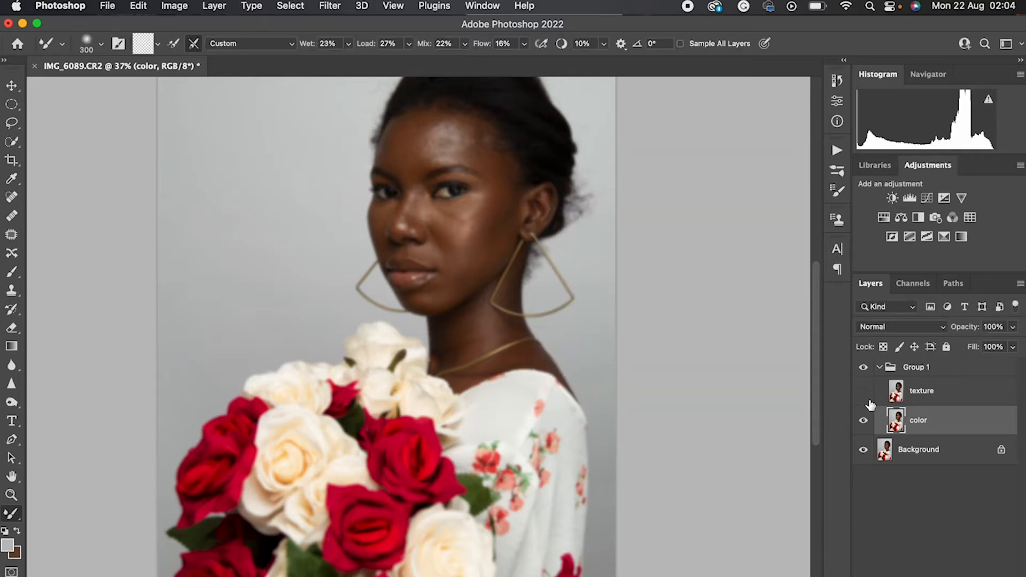
Make the texture layer active and visible, comparing the portrait with that layer shown and hidden
click(936, 405)
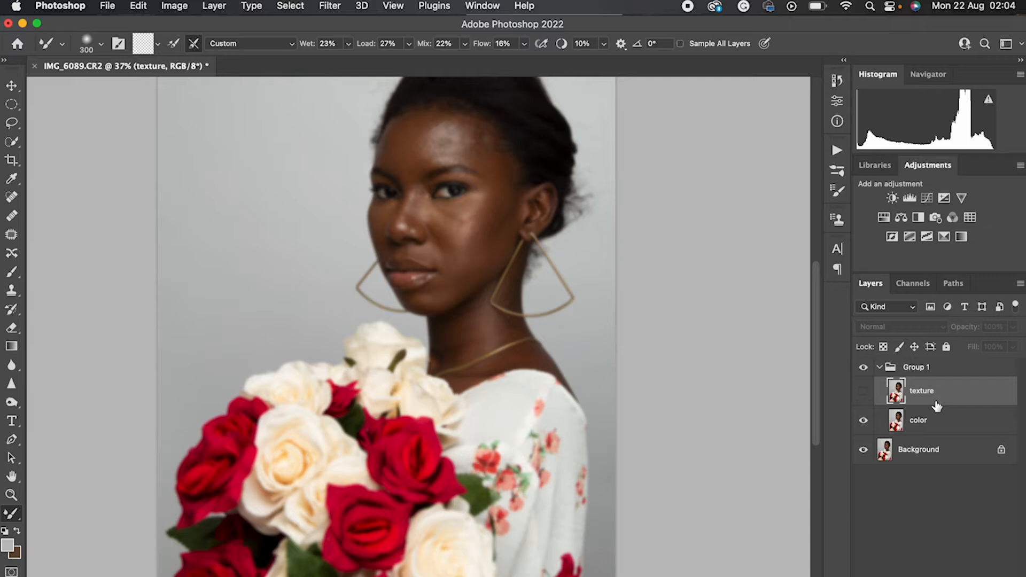
click(864, 398)
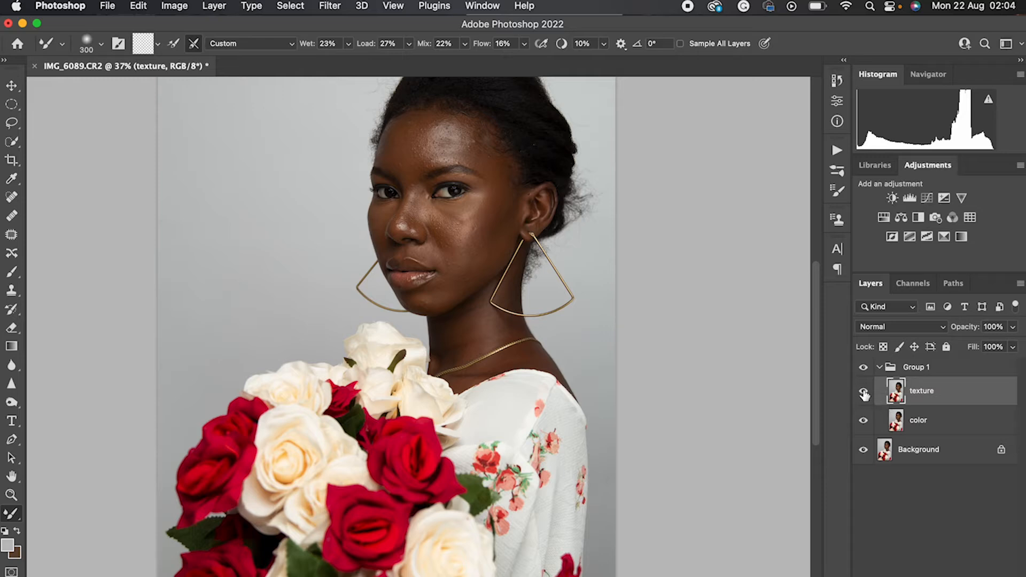
click(863, 393)
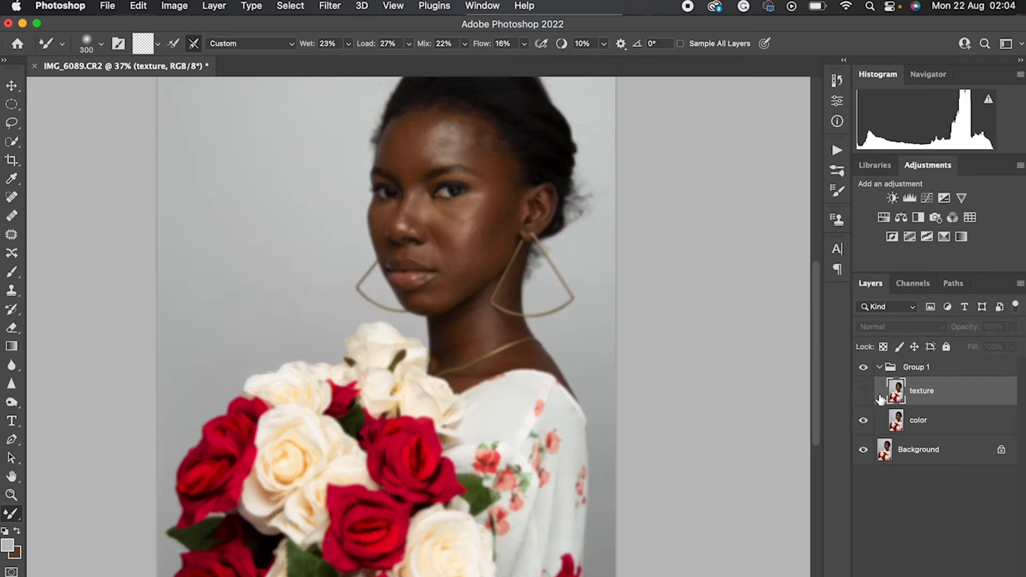
click(868, 394)
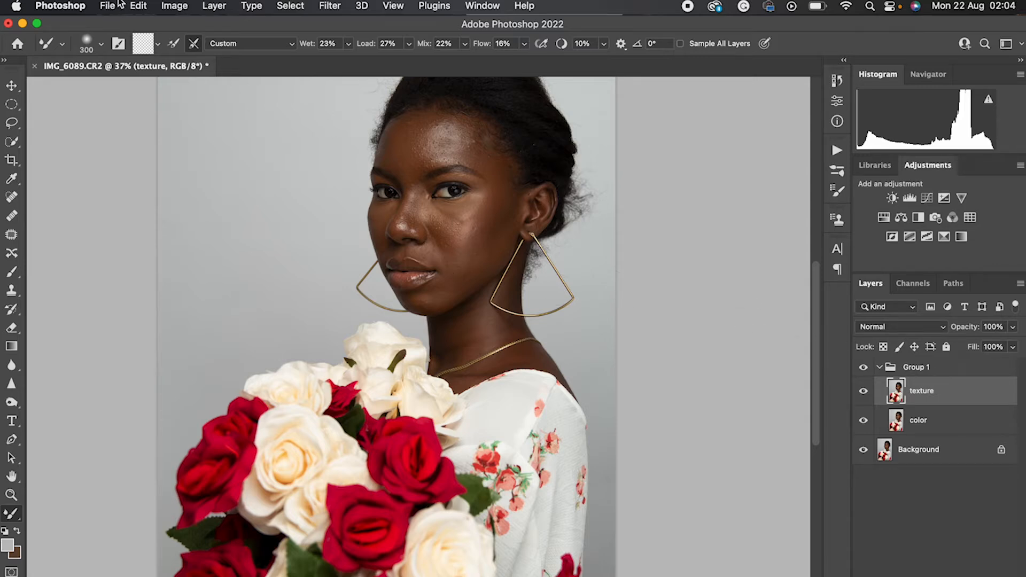
Use Apply Image on the texture layer with the color layer as source, Subtract blending, scale 2 and offset 128
click(176, 6)
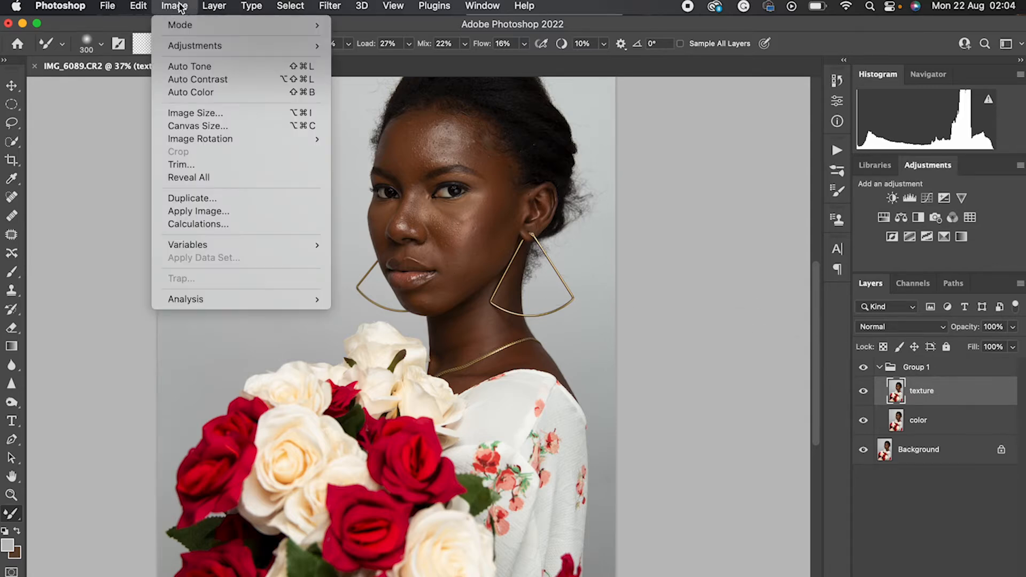
click(220, 212)
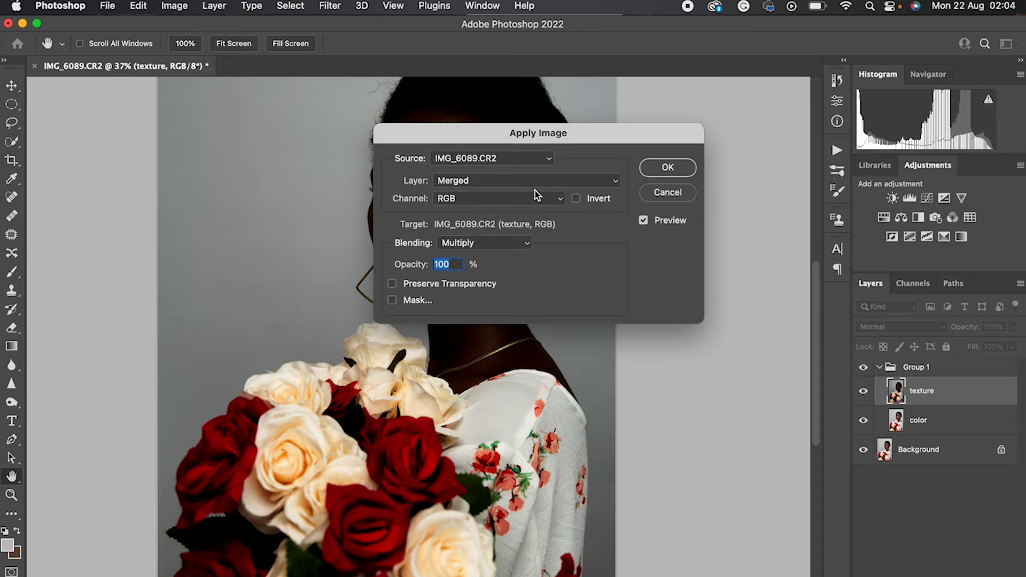
click(535, 184)
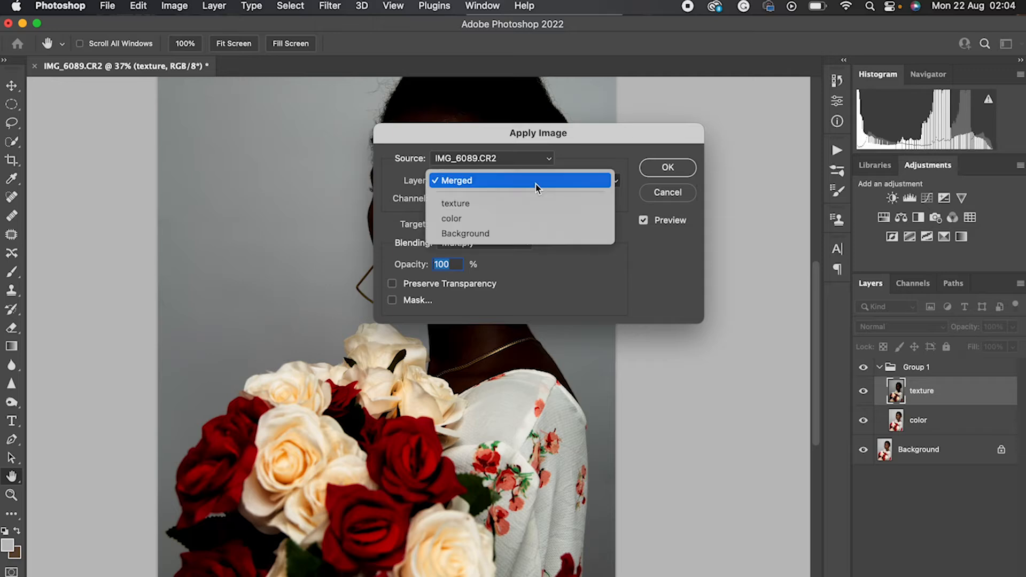
click(518, 214)
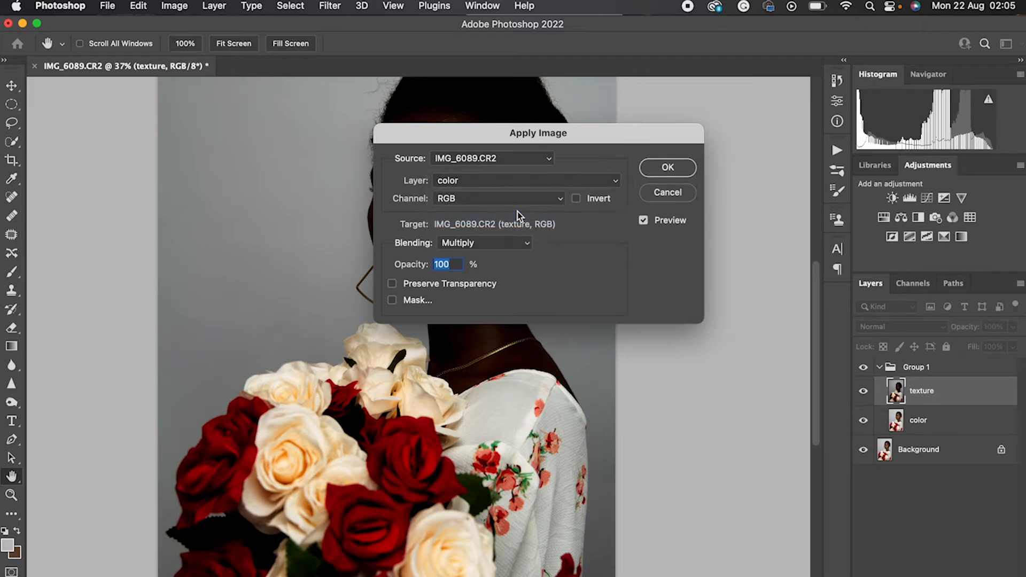
click(529, 242)
click(553, 242)
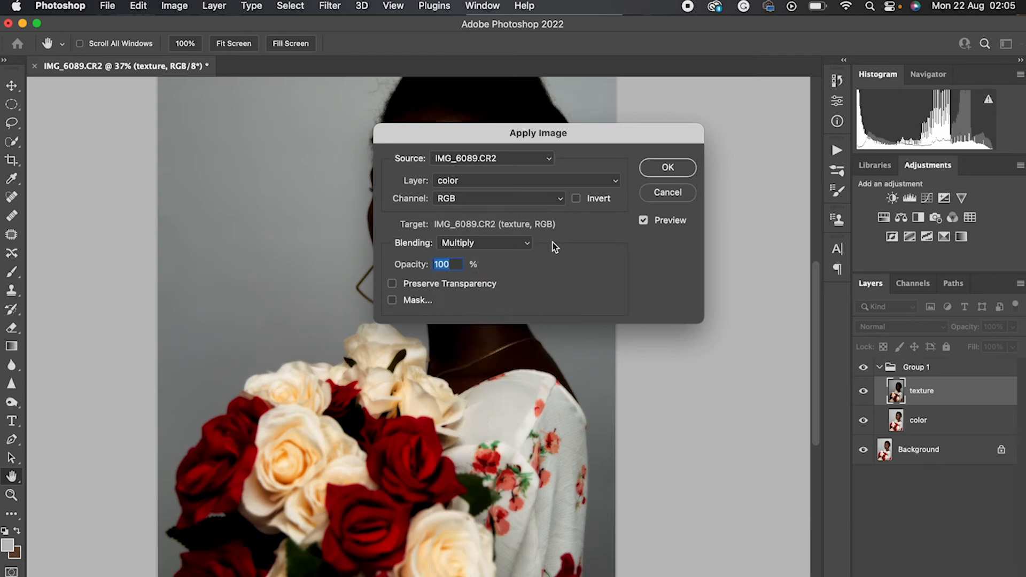
click(527, 243)
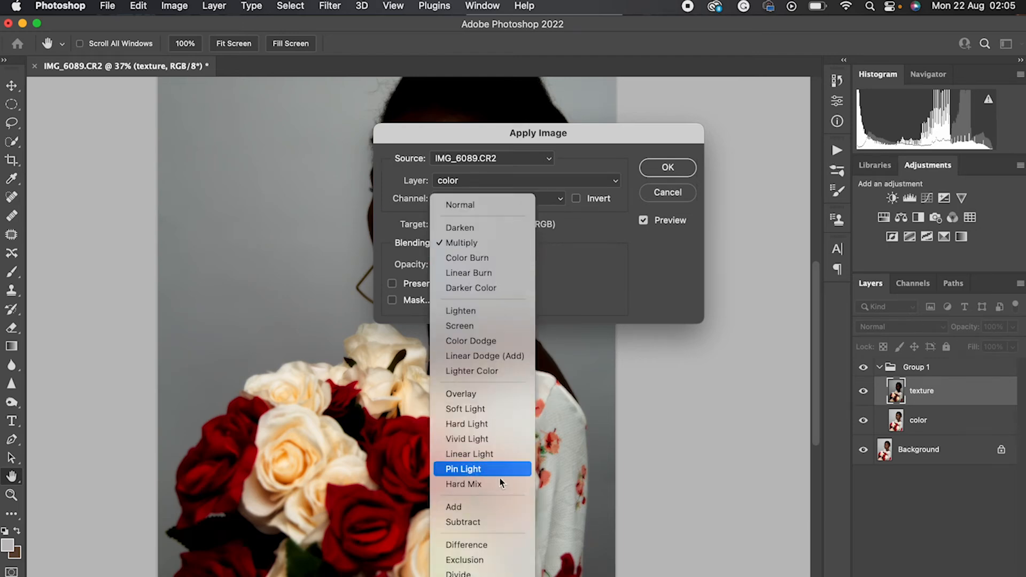
click(476, 523)
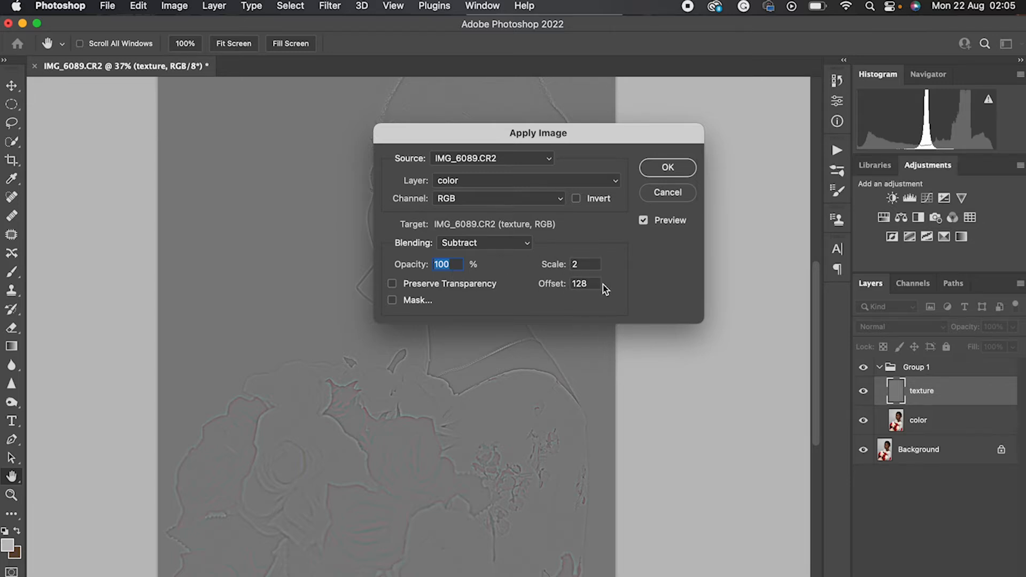
click(675, 170)
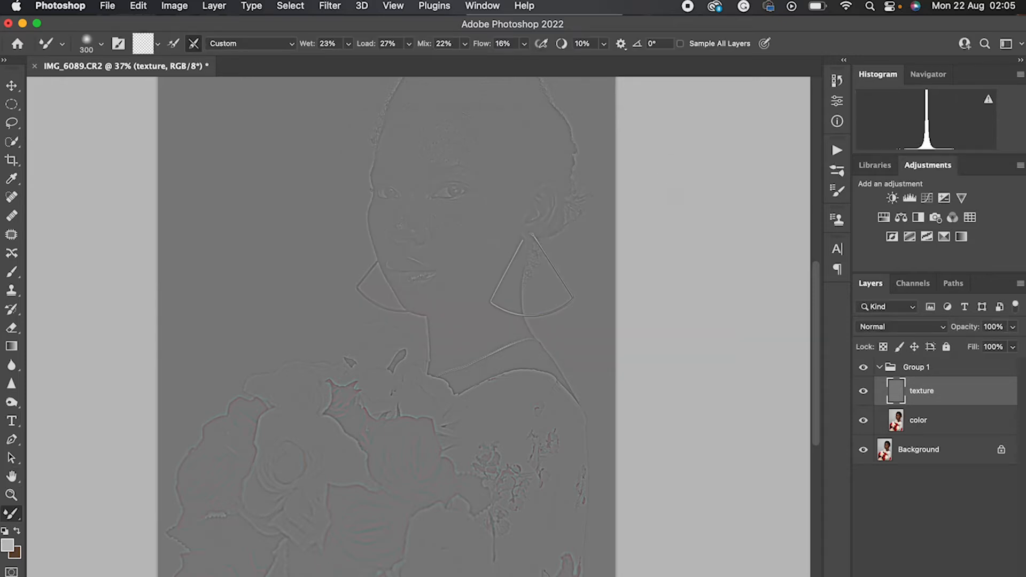
Set the texture layer's blend mode to Linear Light
scroll(755, 217, down, 3)
scroll(755, 217, up, 1)
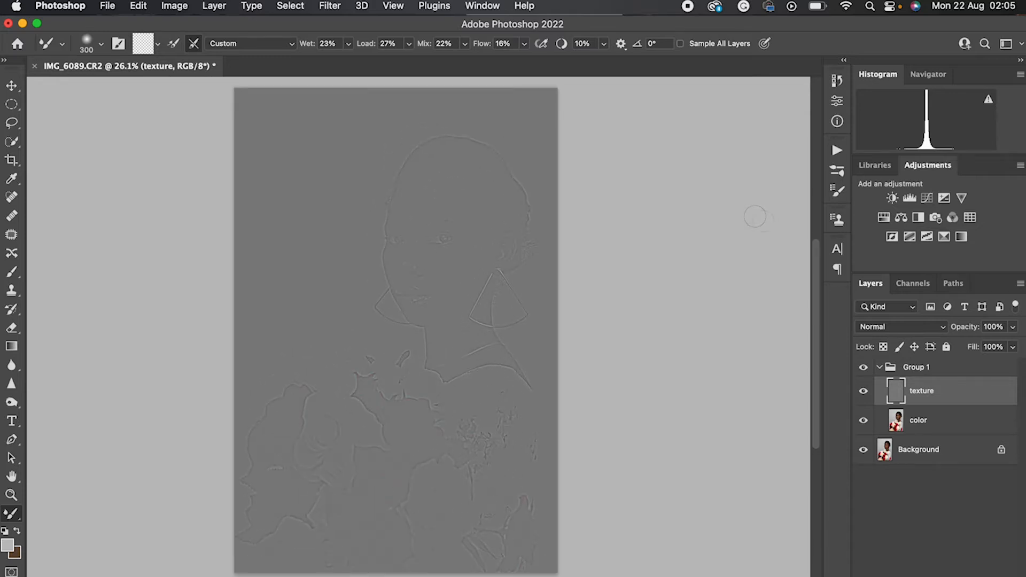
click(934, 328)
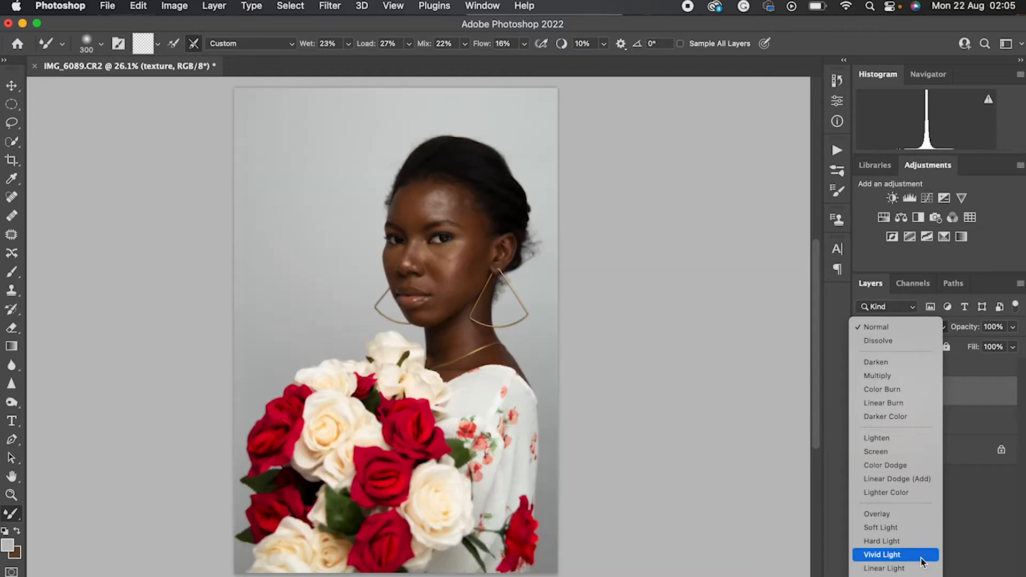
click(989, 380)
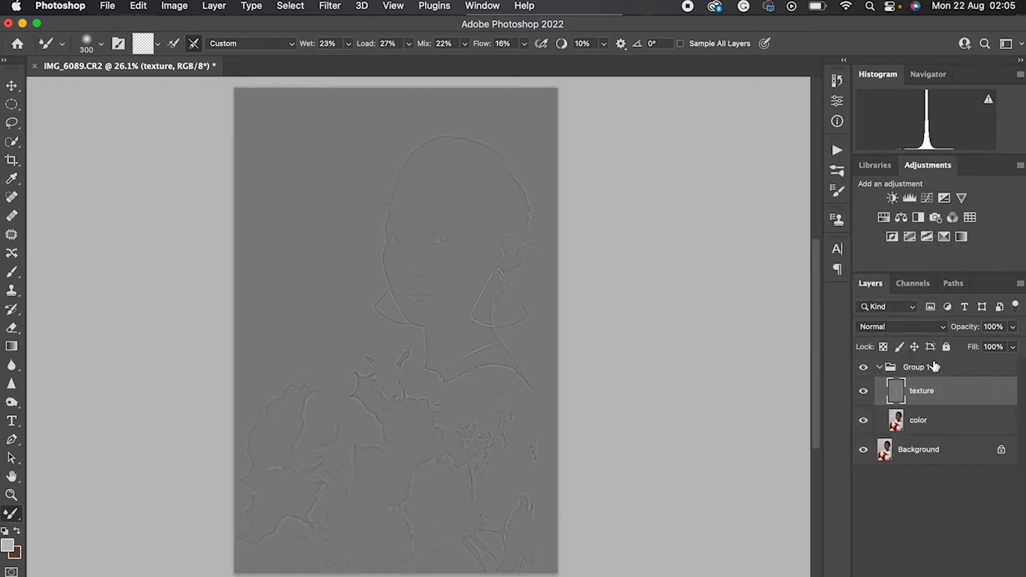
click(912, 331)
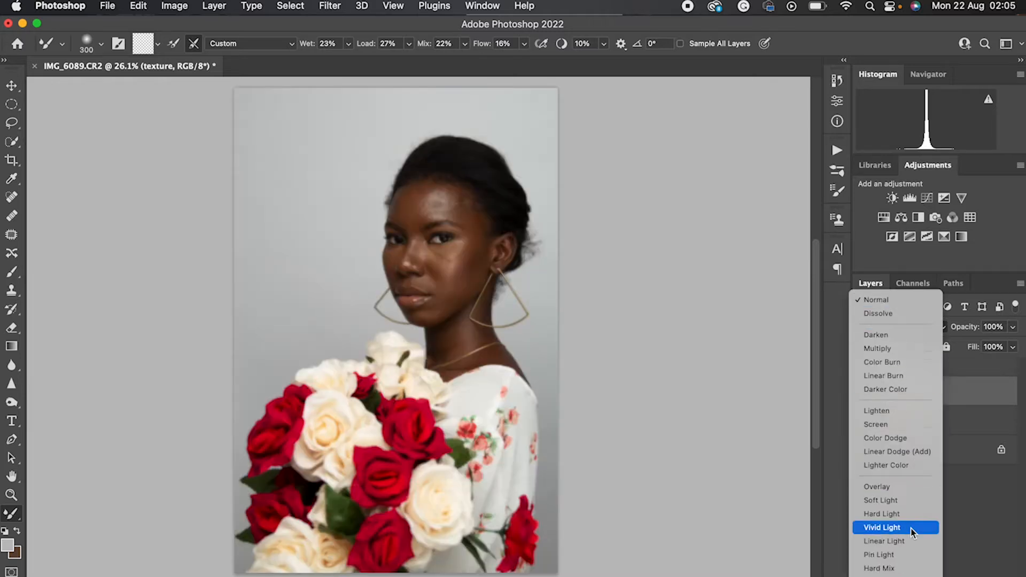
click(896, 491)
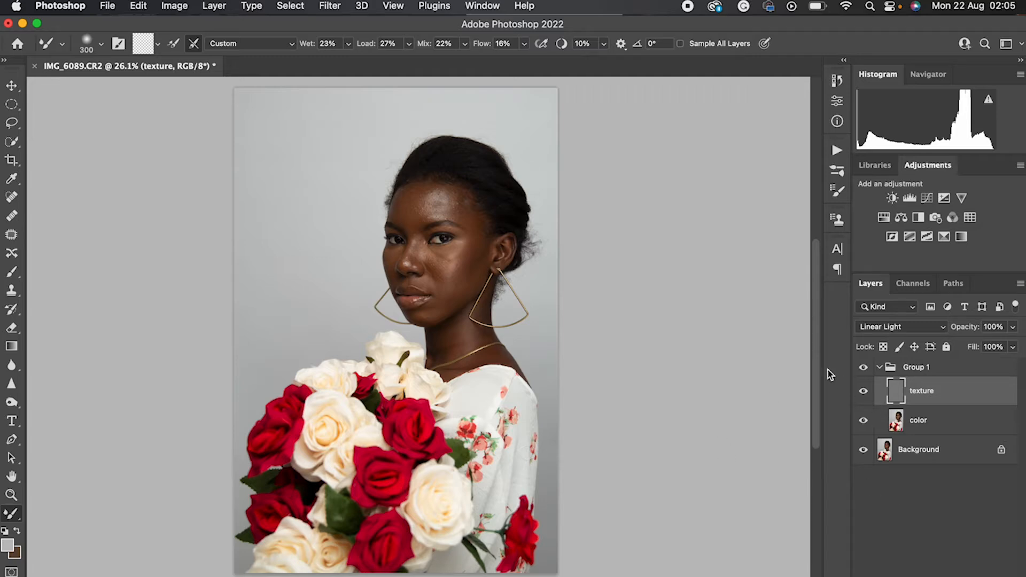
Compare the face with the texture layer and the whole separation group hidden and shown
scroll(140, 138, up, 8)
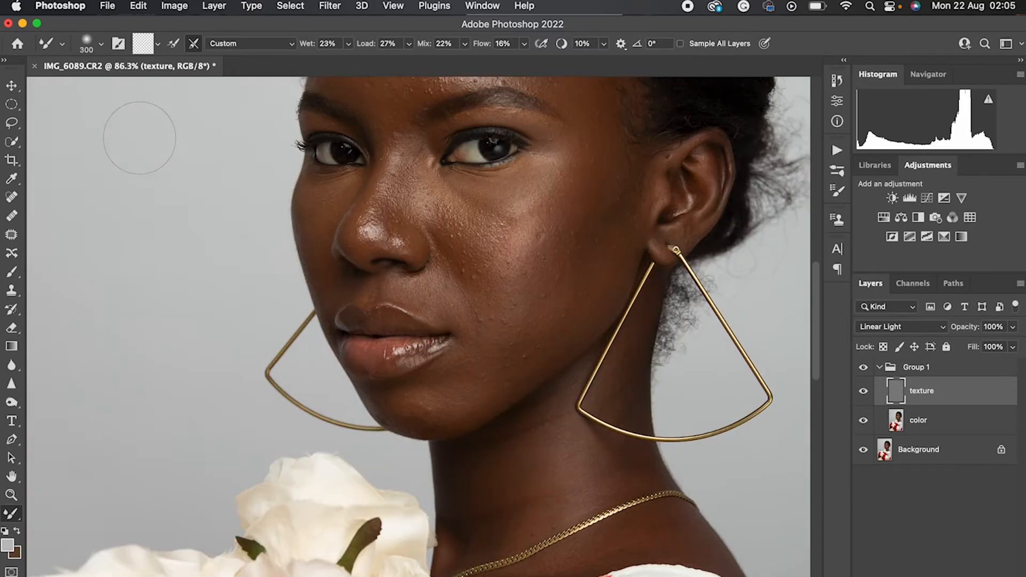
scroll(139, 138, up, 4)
scroll(140, 138, down, 2)
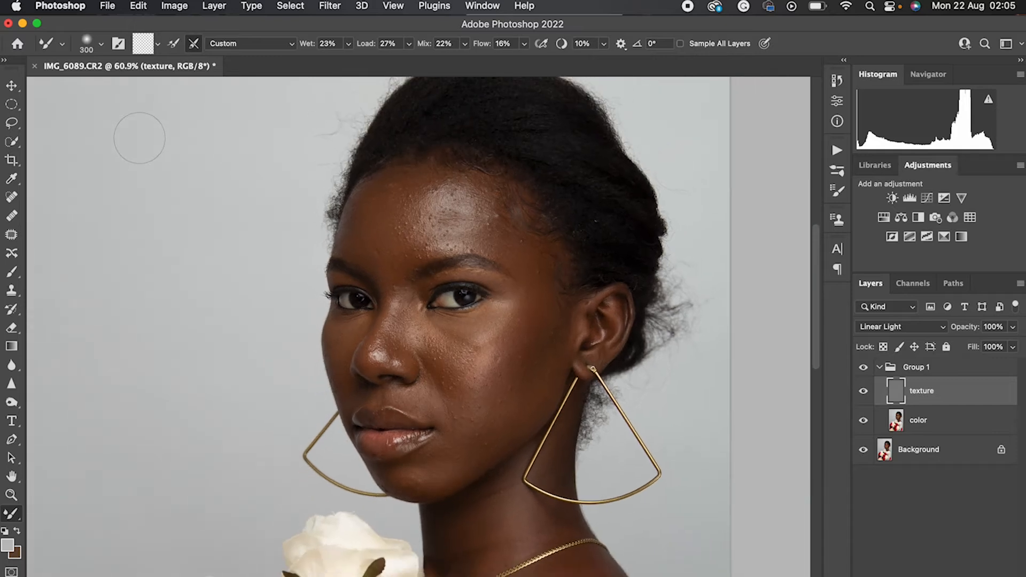
click(862, 394)
click(862, 395)
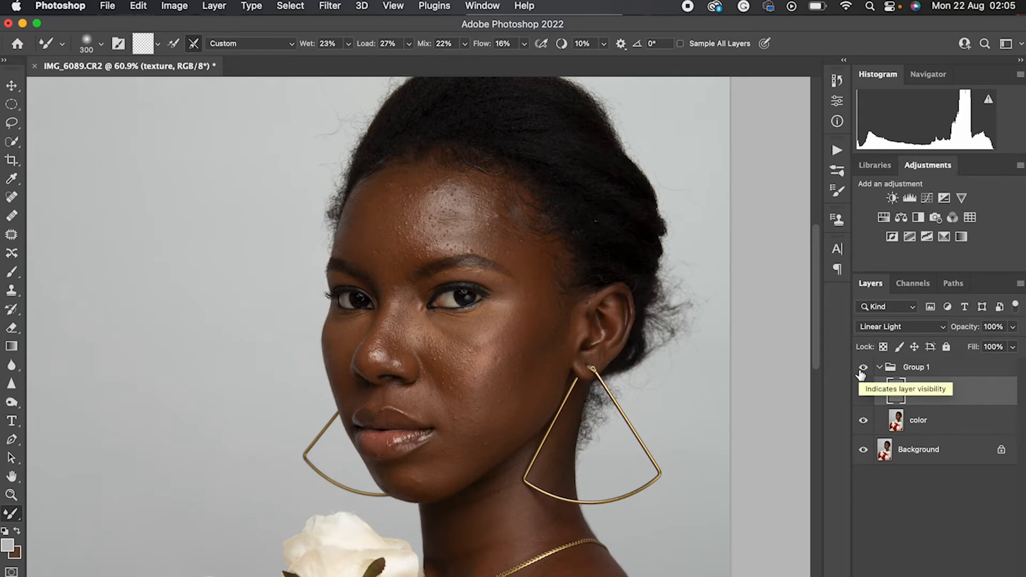
click(862, 368)
click(862, 369)
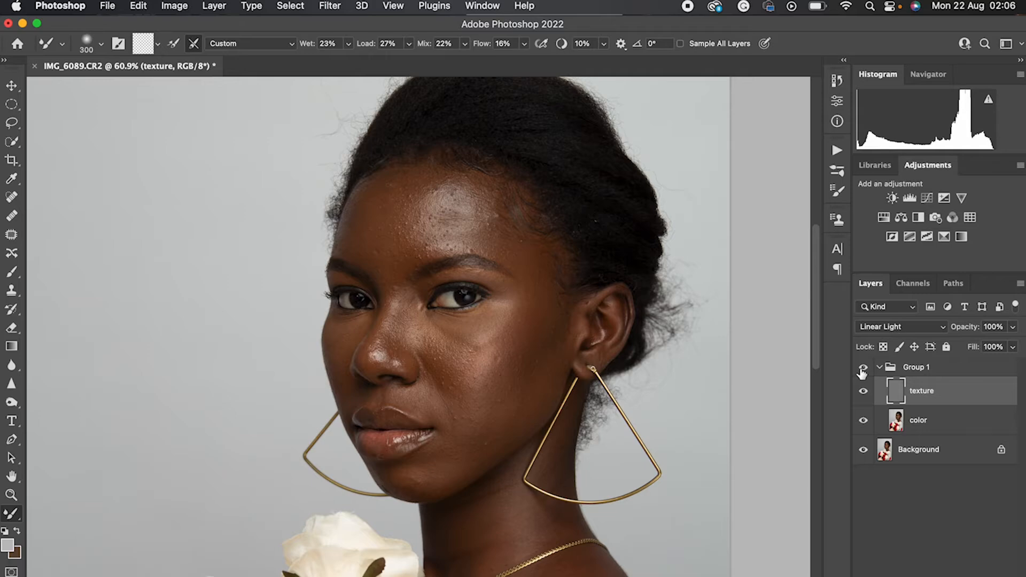
click(862, 369)
click(861, 369)
click(862, 369)
click(862, 369)
click(861, 368)
click(862, 369)
Ready the Clone Stamp tool on the texture layer with a 25-pixel brush for the cheek
click(923, 421)
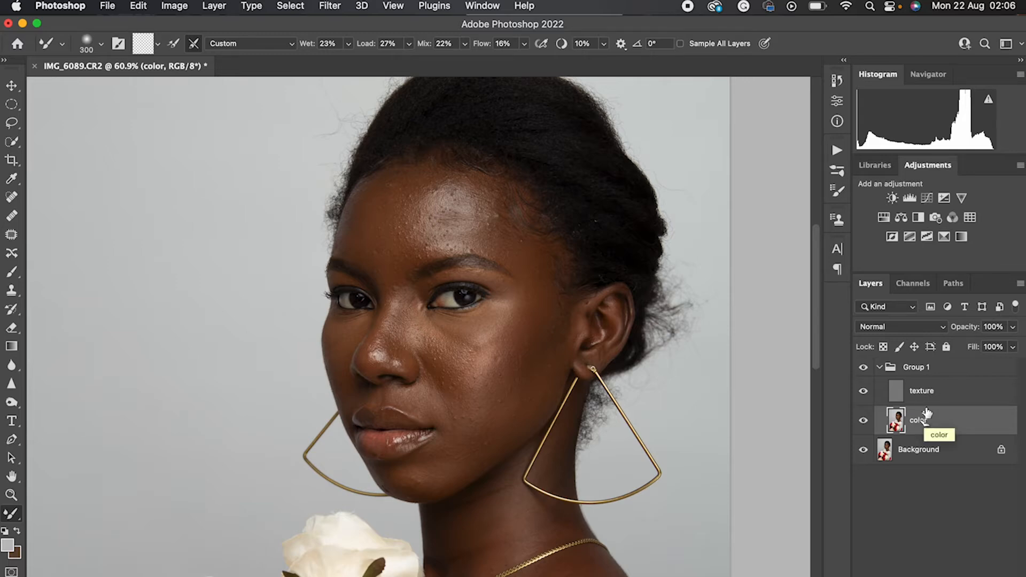
click(927, 394)
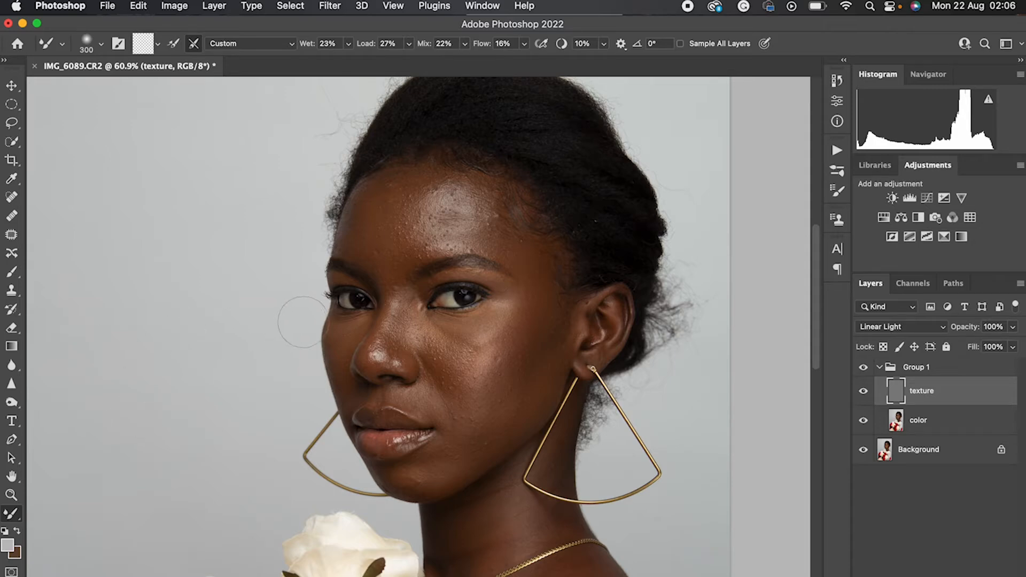
click(15, 292)
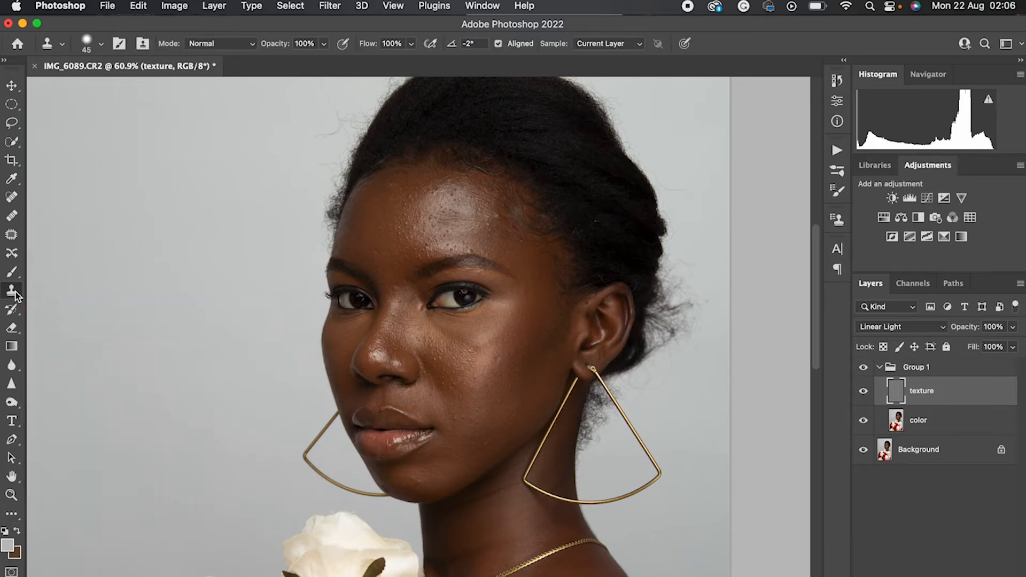
scroll(413, 352, up, 6)
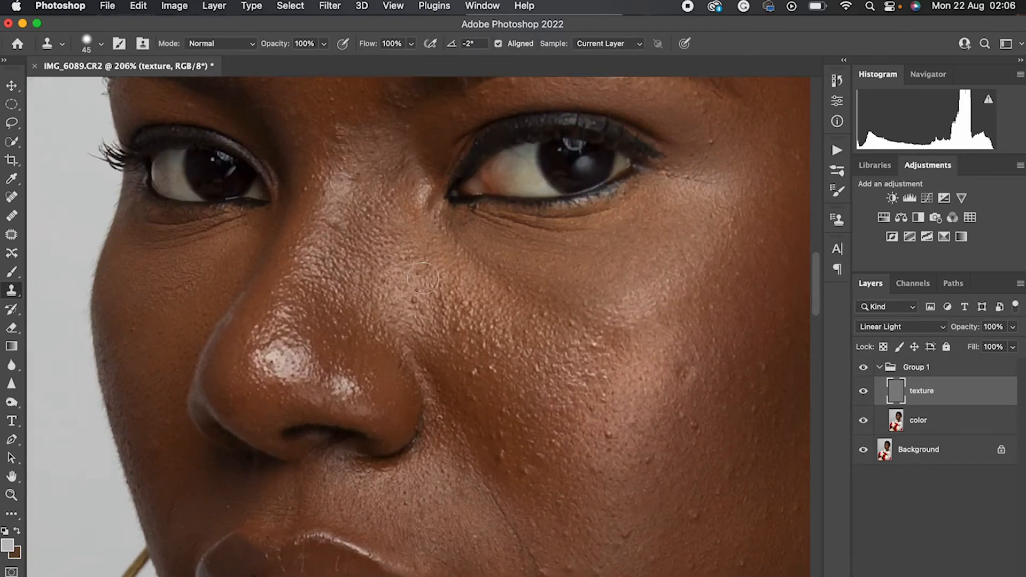
scroll(422, 278, down, 3)
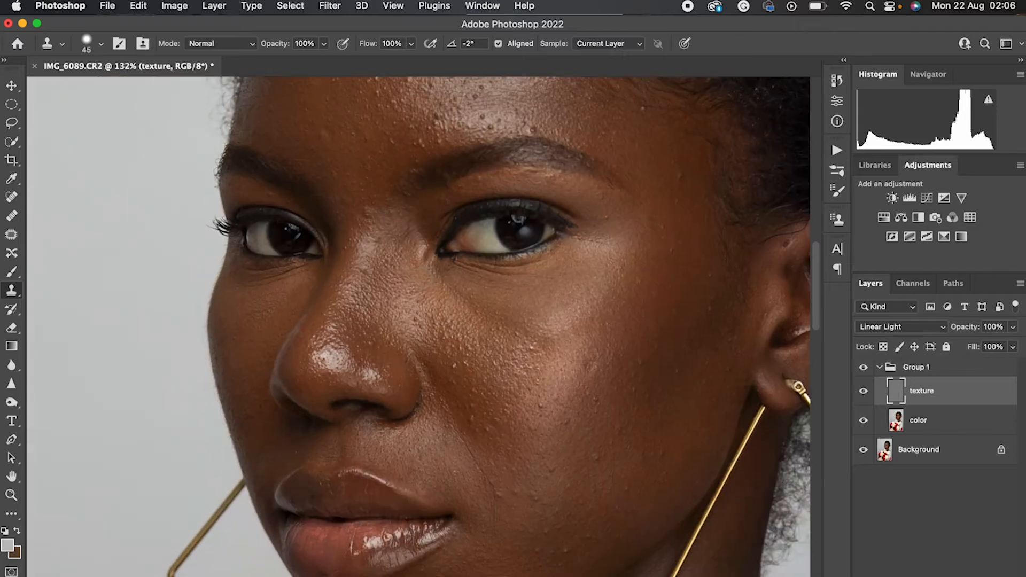
scroll(422, 277, right, 4)
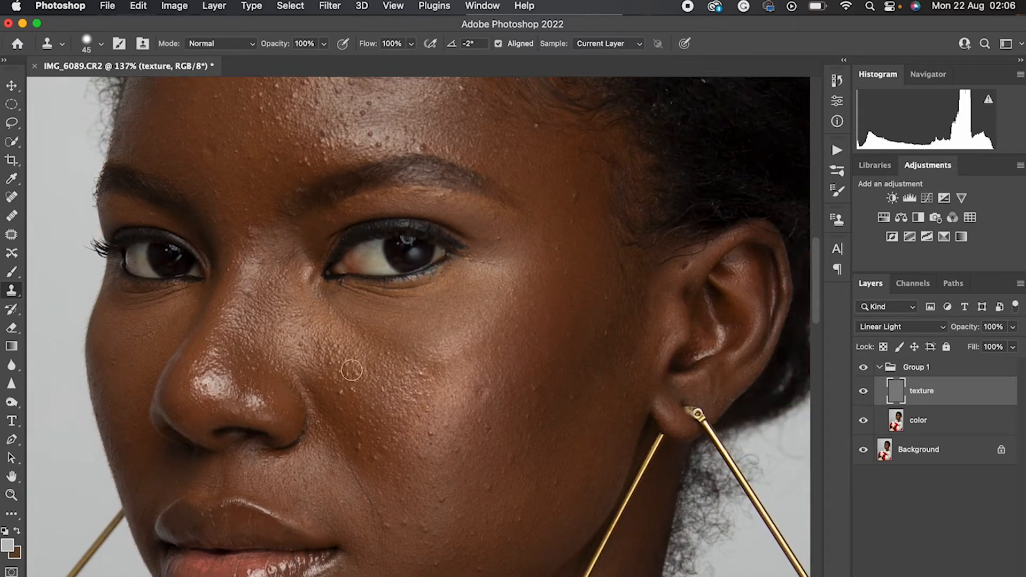
key(bracketleft)
key(bracketleft)
Clone smoother skin texture over the bumps on the cheek below the eye
alt+click(458, 380)
click(480, 391)
scroll(504, 414, up, 4)
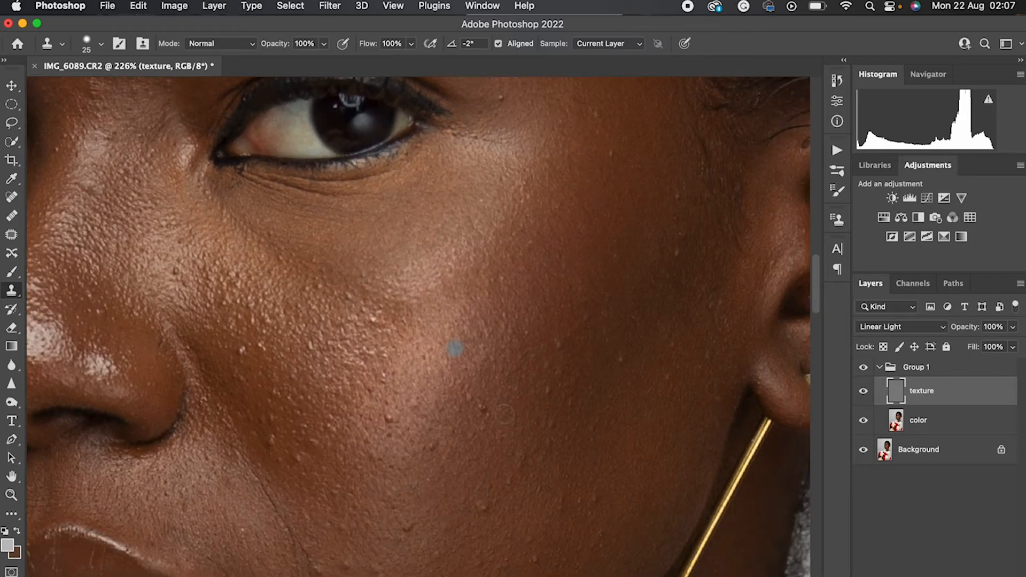
scroll(505, 414, down, 1)
alt+click(489, 409)
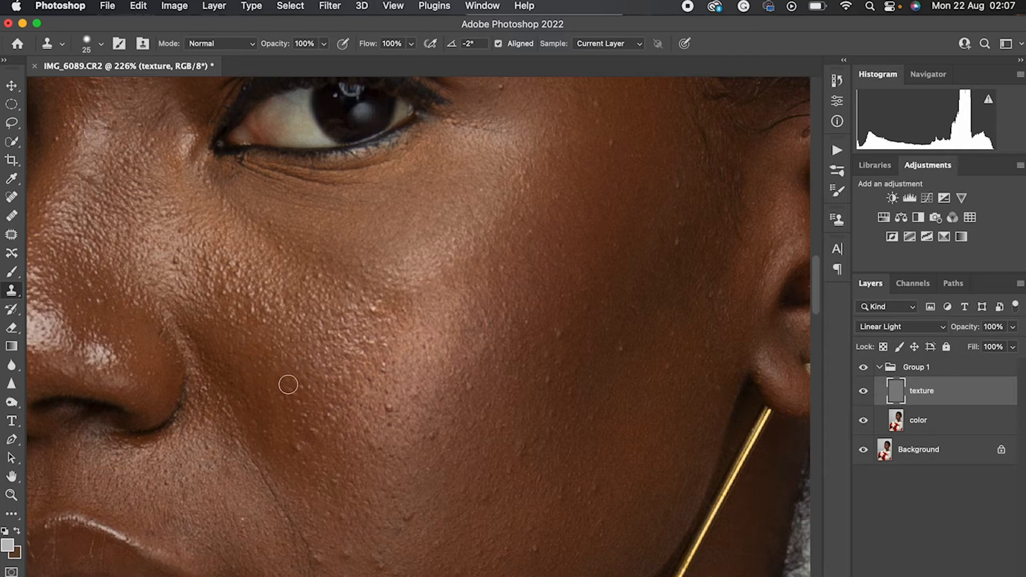
Reduce the Clone Stamp brush to 10 pixels and clone clean texture over the small bumps on the cheek
scroll(288, 385, up, 5)
key(bracketleft)
key(bracketleft)
click(186, 458)
alt+click(216, 410)
click(215, 429)
alt+click(387, 483)
click(390, 467)
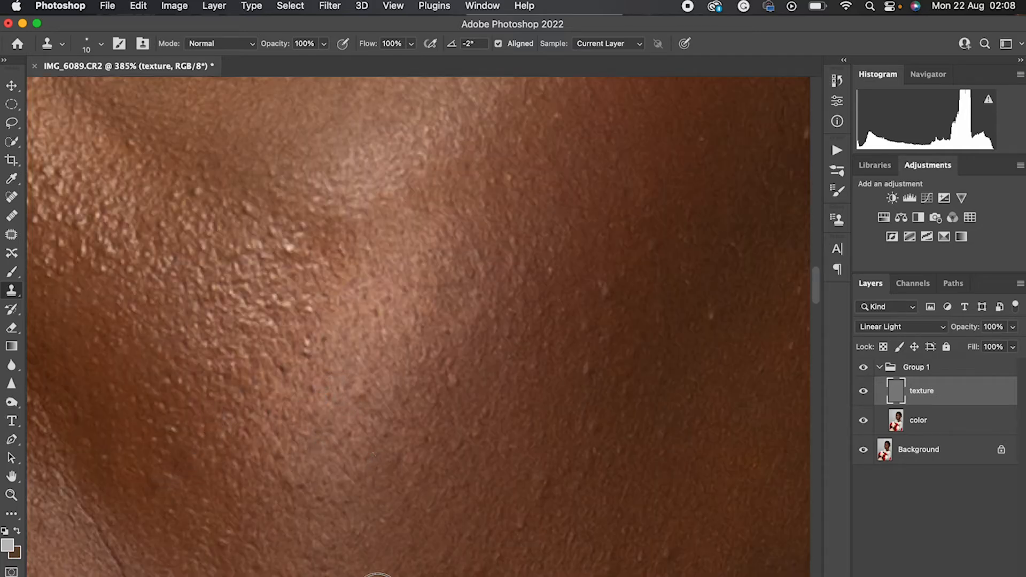
scroll(356, 438, down, 8)
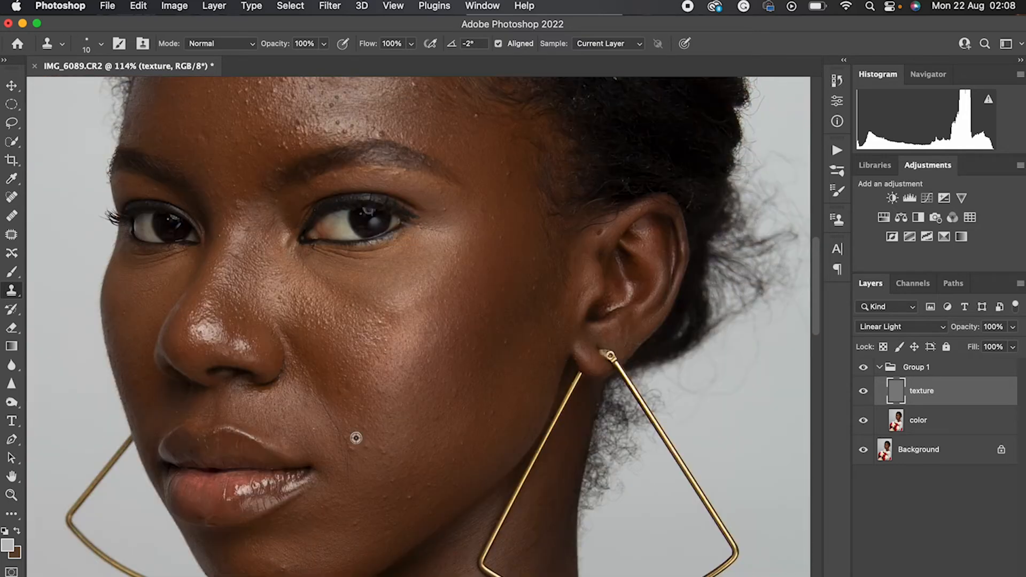
Enlarge the Clone Stamp brush to 25 pixels and compare the retouched skin with the group hidden and shown
key(bracketright)
key(bracketright)
key(bracketright)
click(862, 368)
click(863, 367)
scroll(465, 366, up, 4)
scroll(358, 460, down, 4)
scroll(369, 527, down, 4)
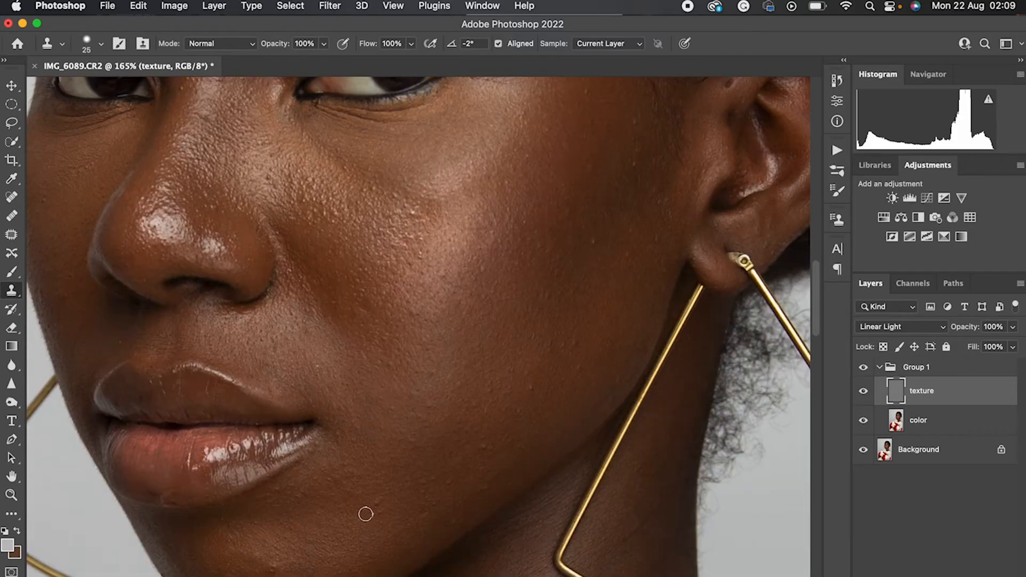
scroll(427, 529, up, 5)
scroll(535, 476, down, 4)
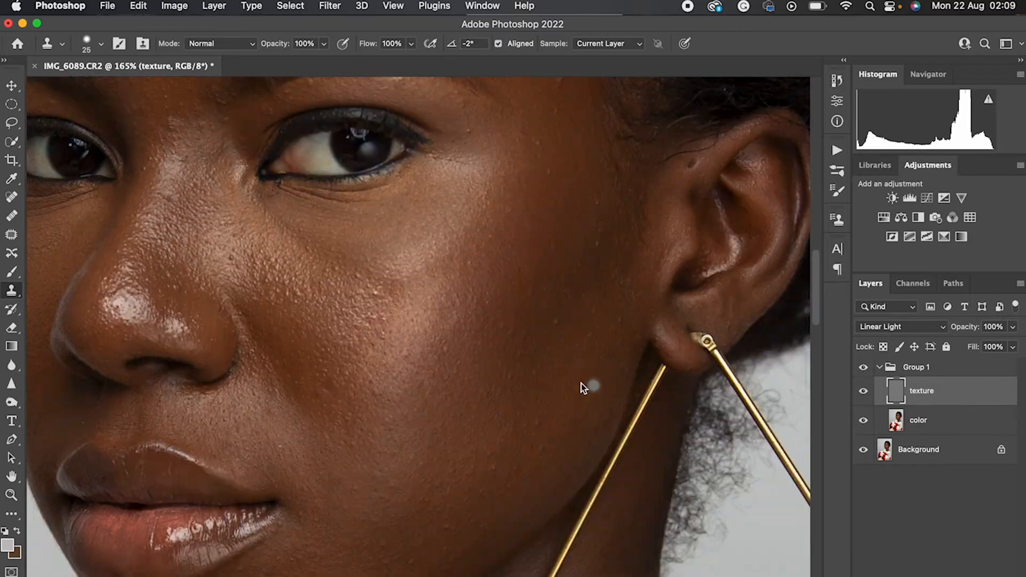
Clone smoother texture over the remaining bumps on the inner cheek near the nose
scroll(579, 382, up, 5)
click(314, 281)
click(293, 277)
click(303, 289)
click(285, 251)
click(292, 240)
click(246, 204)
alt+click(224, 198)
click(233, 220)
Clone smoother skin texture over the bumps on the middle of the forehead with a 20-pixel Clone Stamp brush
scroll(256, 246, left, 4)
scroll(256, 246, up, 2)
scroll(278, 254, down, 1)
alt+click(279, 255)
click(295, 271)
click(315, 283)
click(277, 281)
alt+click(282, 277)
click(317, 275)
alt+click(275, 313)
click(279, 297)
click(297, 309)
alt+click(302, 286)
click(333, 294)
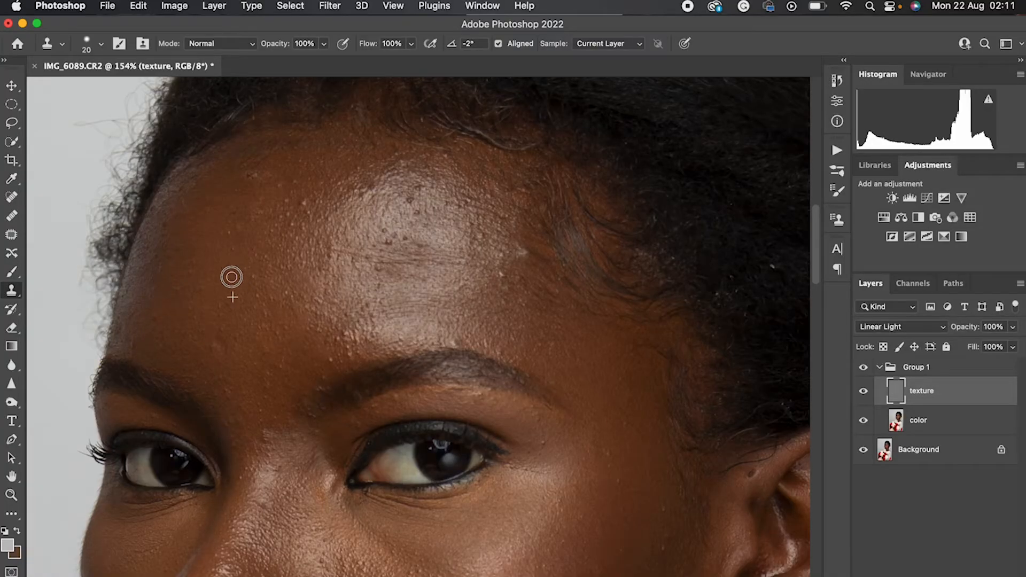
Clone clean texture over the bumps beside the shiny forehead highlight
alt+click(248, 239)
click(292, 214)
alt+click(289, 197)
click(307, 193)
alt+click(307, 189)
click(305, 205)
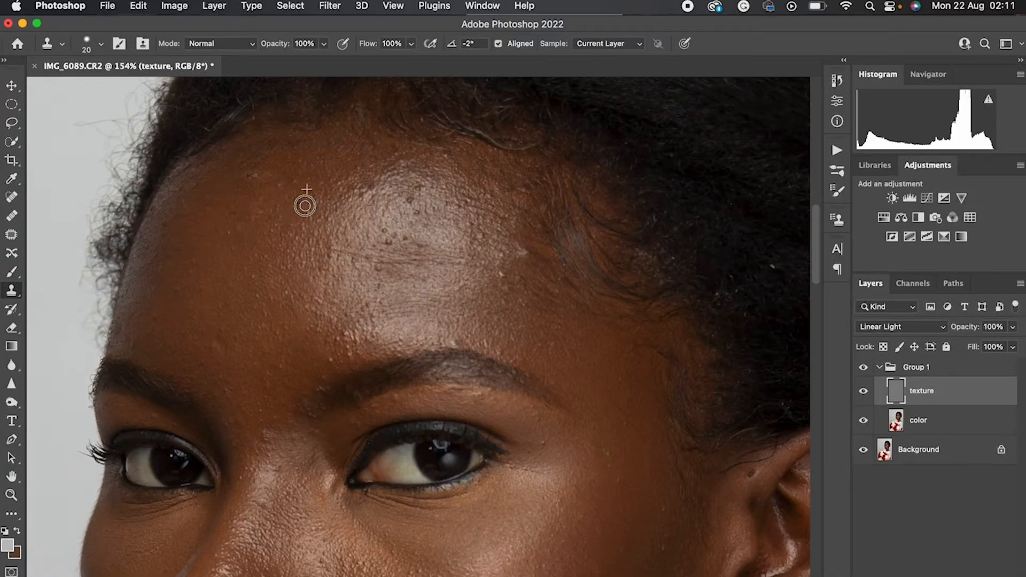
Clone out the dark spots and small bumps on the upper forehead near the hairline, on the unlit side
alt+click(271, 188)
drag(258, 166, 248, 174)
alt+click(259, 185)
click(257, 165)
alt+click(273, 181)
alt+click(297, 193)
click(274, 187)
alt+click(297, 193)
drag(278, 164, 263, 173)
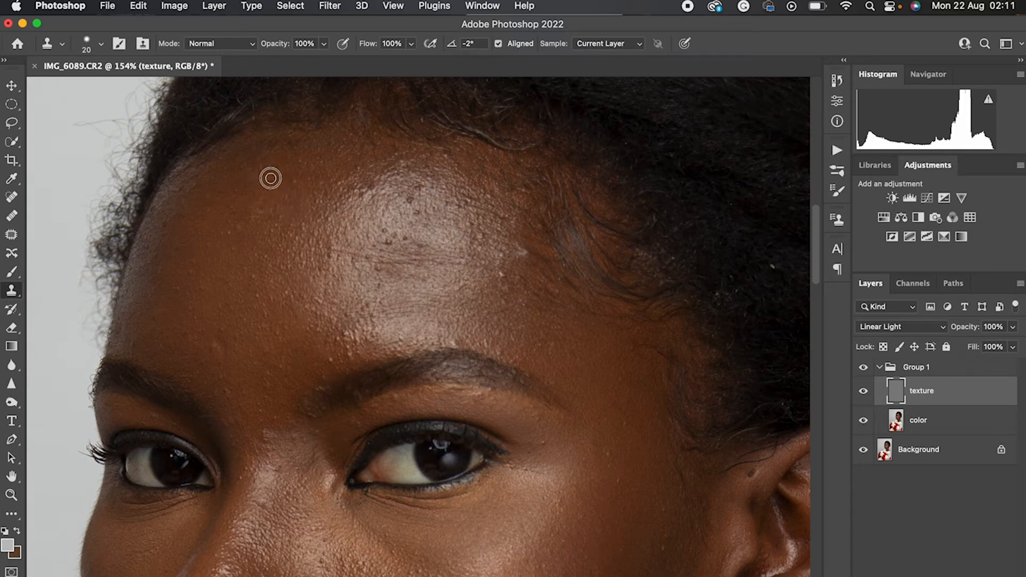
click(252, 210)
click(256, 211)
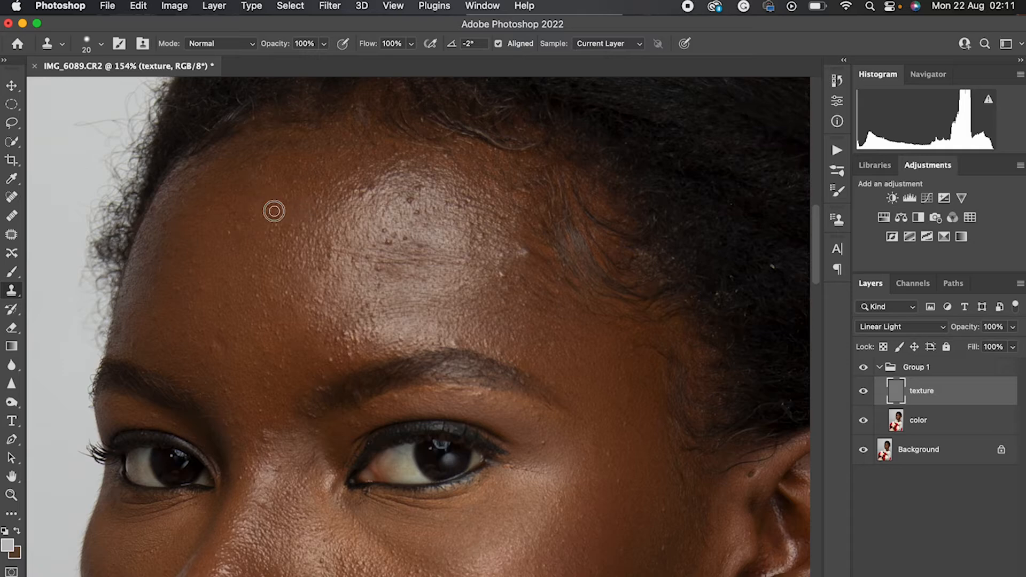
alt+click(303, 220)
click(284, 222)
alt+click(303, 214)
click(274, 214)
Clone out the dark spots inside the shiny forehead highlight
alt+click(377, 227)
click(388, 243)
alt+click(382, 226)
click(393, 235)
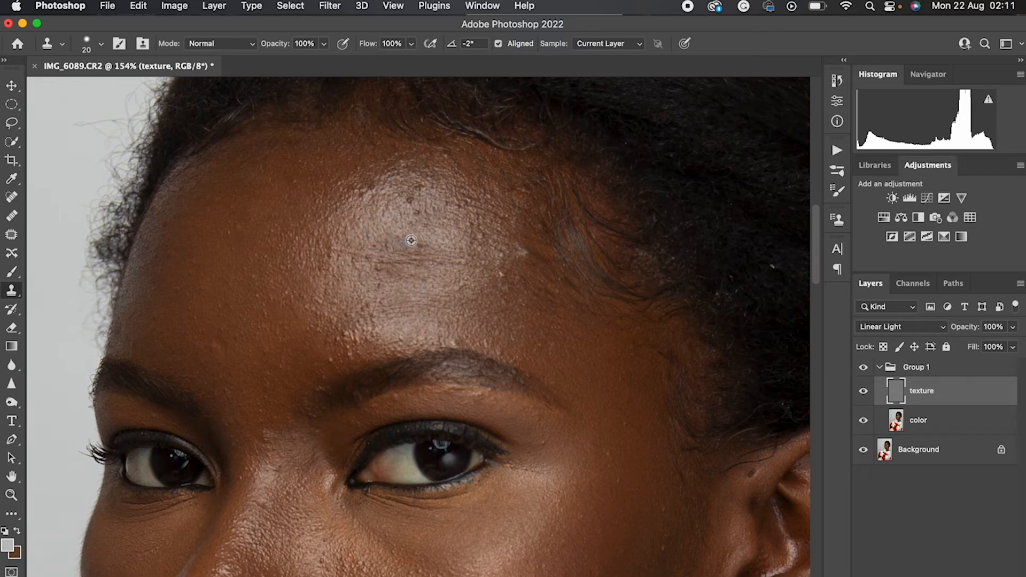
alt+click(431, 225)
click(410, 200)
alt+click(425, 211)
click(417, 187)
Clone smoother texture over the fine horizontal creases across the forehead highlight
drag(381, 268, 362, 269)
click(362, 274)
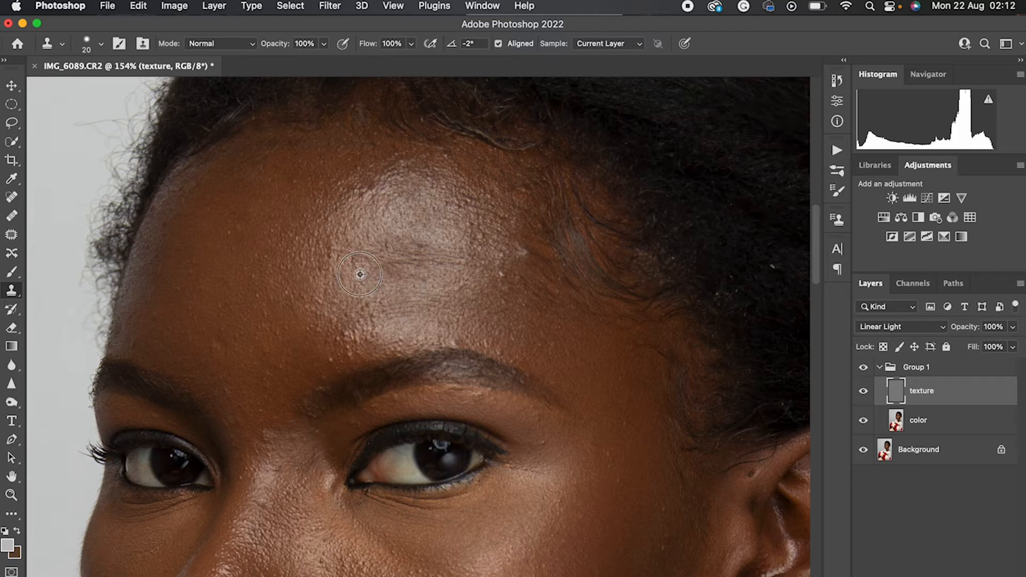
alt+click(409, 277)
click(391, 245)
alt+click(408, 284)
click(420, 249)
click(418, 265)
click(447, 264)
Clone clean texture over the remaining bumps between the forehead highlight and the hairline above the temple
alt+click(482, 290)
click(480, 264)
alt+click(488, 289)
click(468, 264)
alt+click(468, 229)
click(484, 262)
alt+click(500, 243)
click(459, 204)
alt+click(450, 203)
click(478, 196)
click(485, 217)
alt+click(448, 188)
click(447, 159)
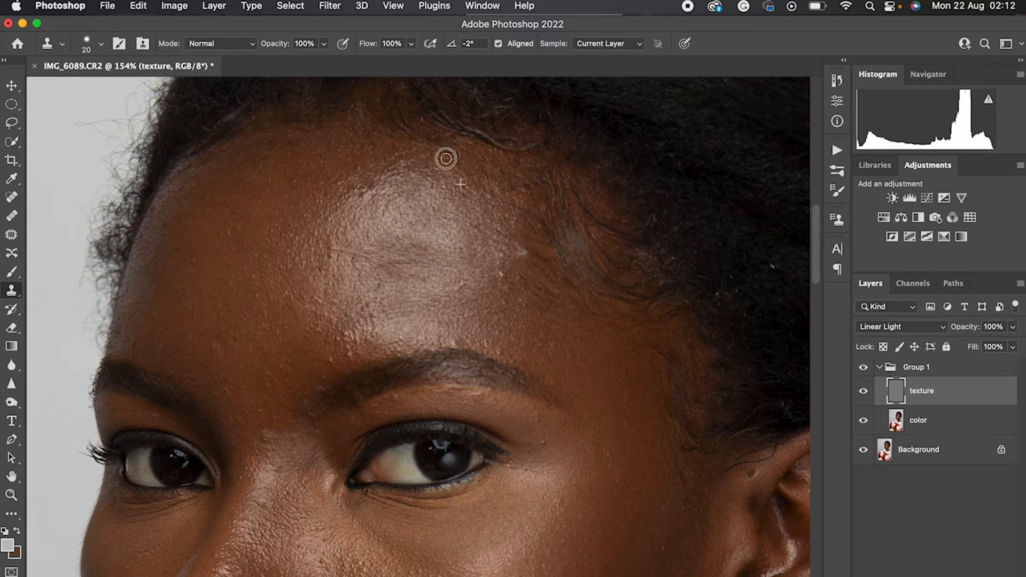
Clone out the raised bump beside the temple hairline and toggle the group's visibility to check the forehead
alt+click(528, 270)
click(523, 252)
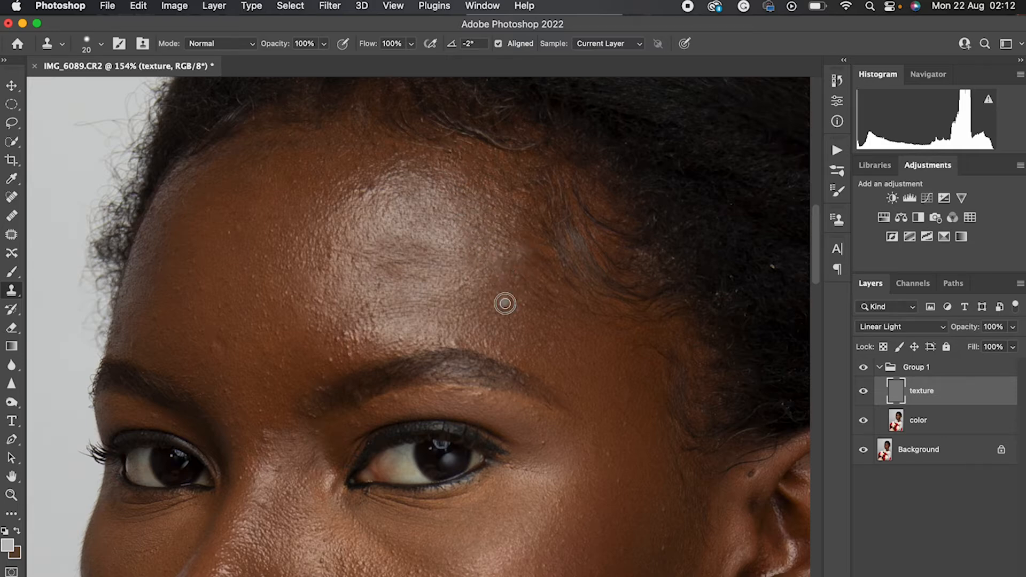
click(864, 368)
Clone smoother texture over the cluster of bumps just above the inner end of the eyebrow
scroll(606, 336, down, 5)
scroll(607, 337, left, 2)
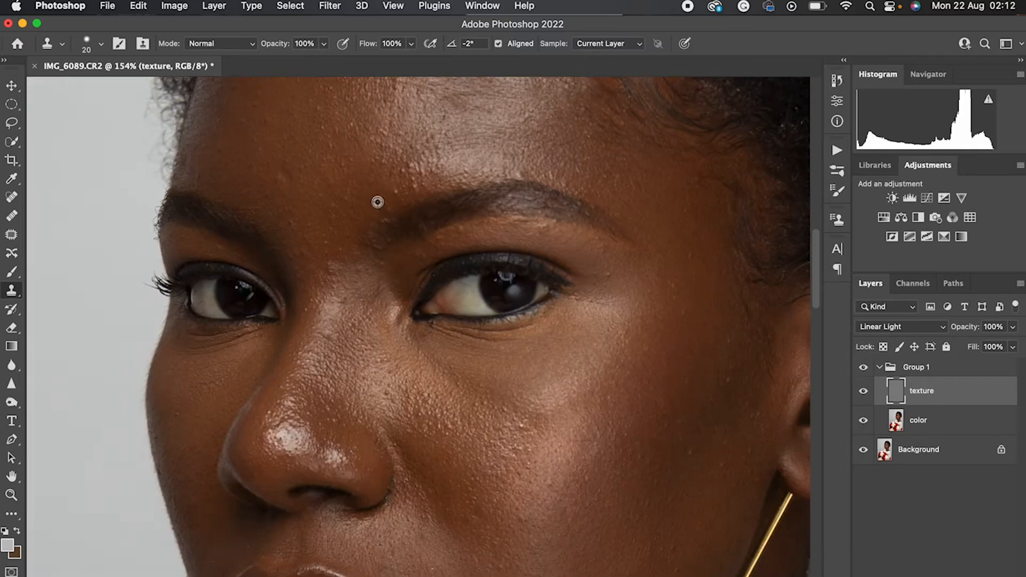
alt+click(448, 159)
click(422, 159)
alt+click(438, 187)
click(415, 166)
alt+click(435, 179)
click(430, 168)
click(436, 145)
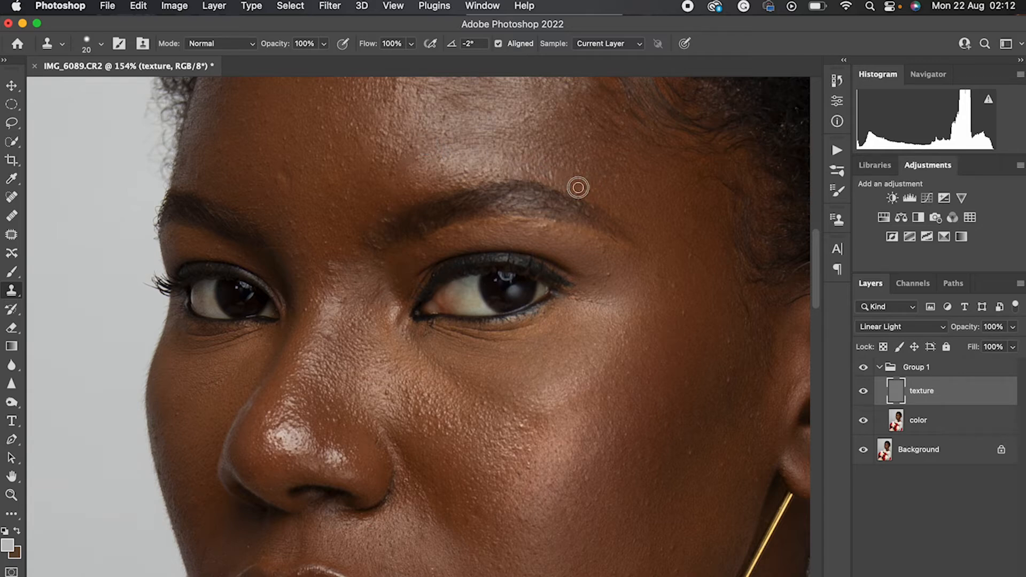
Clone clean texture over the bumps on the brow bone beneath the outer eyebrow
alt+click(629, 279)
click(605, 250)
click(598, 234)
click(556, 240)
alt+click(574, 237)
click(549, 230)
click(564, 227)
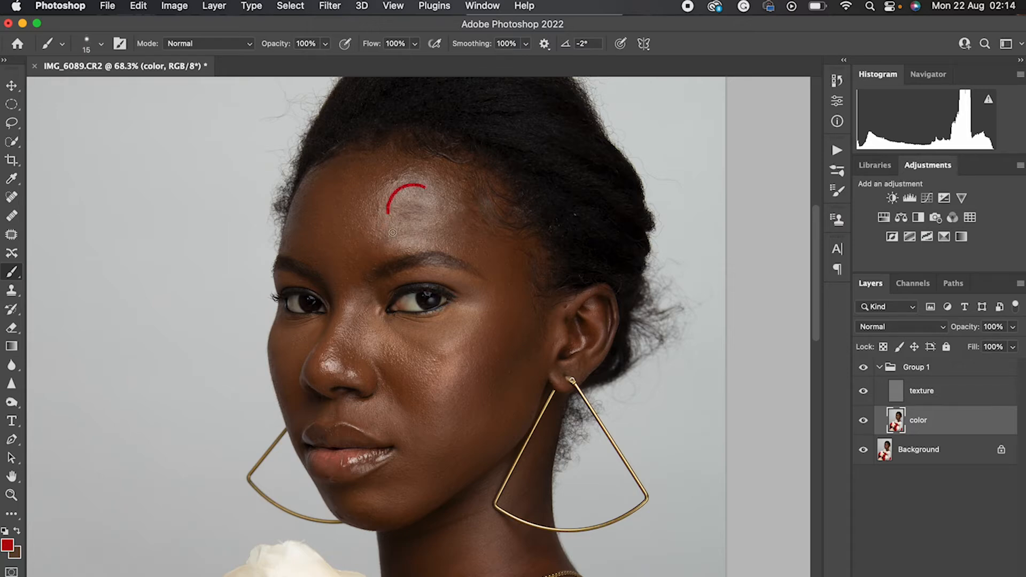
Circle the uneven tone patches on the forehead, cheeks, nose and chin in red on the color layer
mouse_move(395, 326)
mouse_down()
mouse_move(391, 365)
mouse_move(444, 380)
mouse_move(499, 363)
mouse_move(486, 330)
mouse_move(434, 332)
mouse_up()
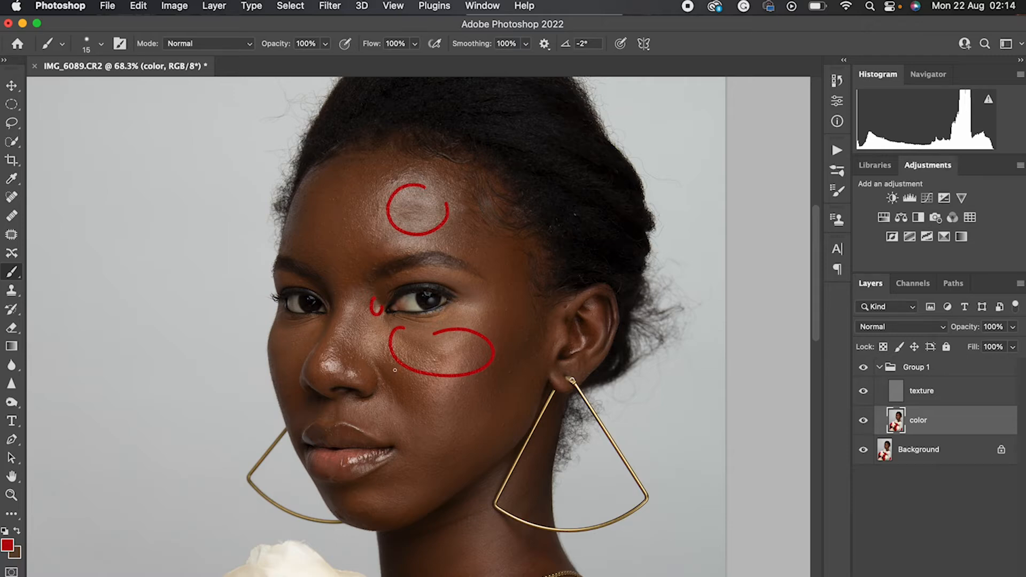
drag(365, 257, 344, 203)
drag(289, 363, 294, 336)
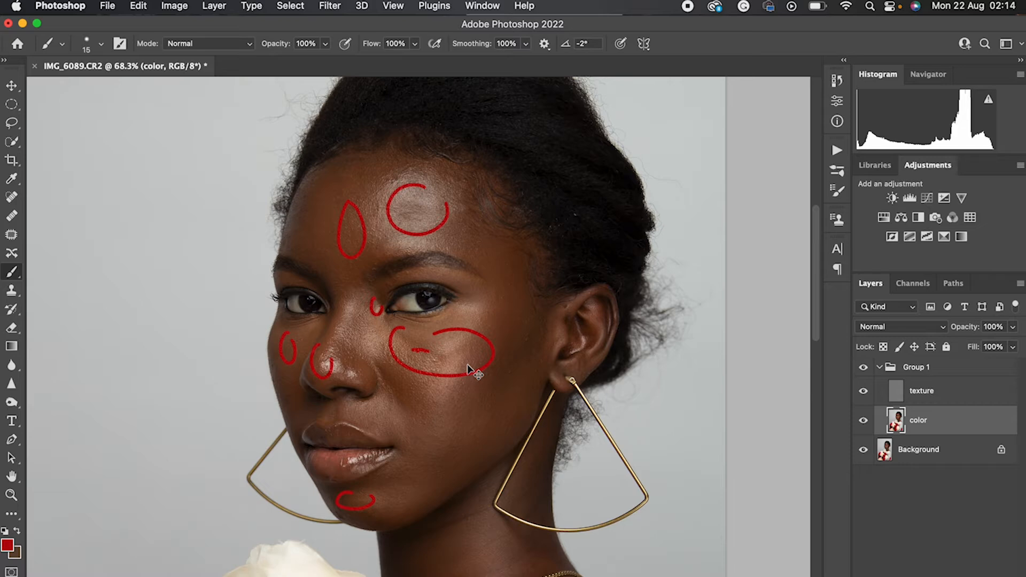
Undo all the red marking strokes on the color layer
key(super+z)
key(super+z)
key(super+z)
key(super+z)
key(super+z)
key(super+z)
key(super+z)
key(super+z)
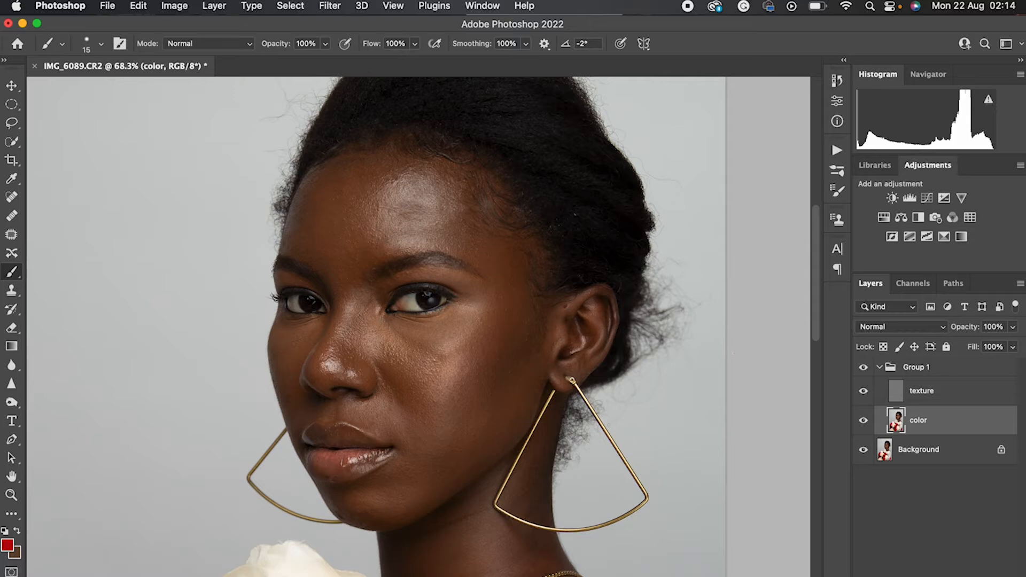
Switch to the Mixer Brush and set the foreground colour to white
click(14, 514)
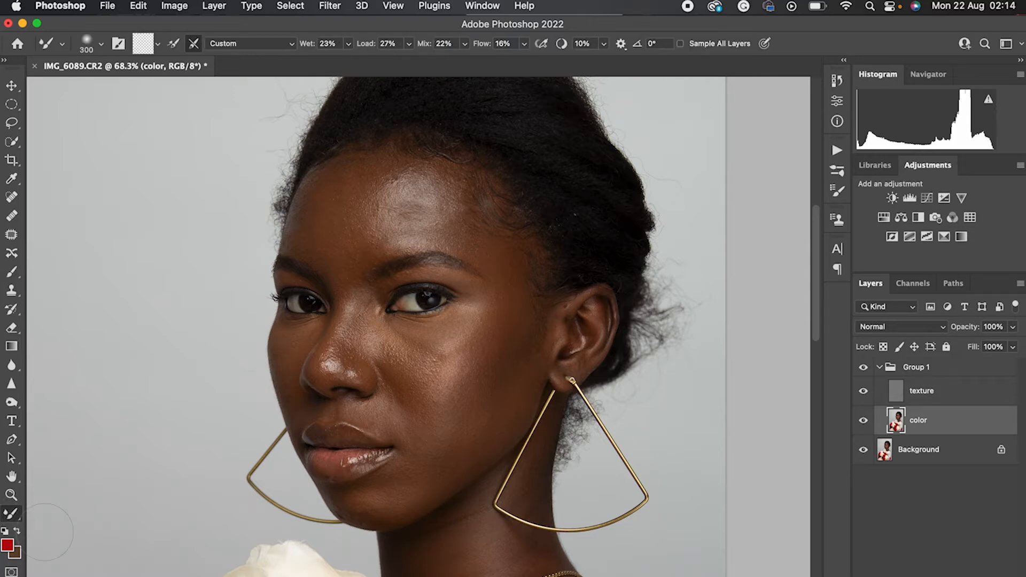
click(9, 545)
mouse_move(711, 332)
mouse_down()
mouse_move(696, 223)
mouse_move(644, 179)
mouse_up()
click(1008, 210)
Reduce the Mixer Brush to 200 pixels and blend the uneven tones of the forehead highlight on the color layer
key(bracketleft)
key(bracketleft)
mouse_move(409, 206)
mouse_down()
mouse_move(436, 225)
mouse_move(411, 191)
mouse_move(379, 213)
mouse_move(415, 183)
mouse_move(441, 198)
mouse_move(434, 178)
mouse_move(435, 214)
mouse_move(445, 217)
mouse_move(457, 189)
mouse_move(385, 185)
mouse_move(368, 215)
mouse_move(395, 237)
mouse_up()
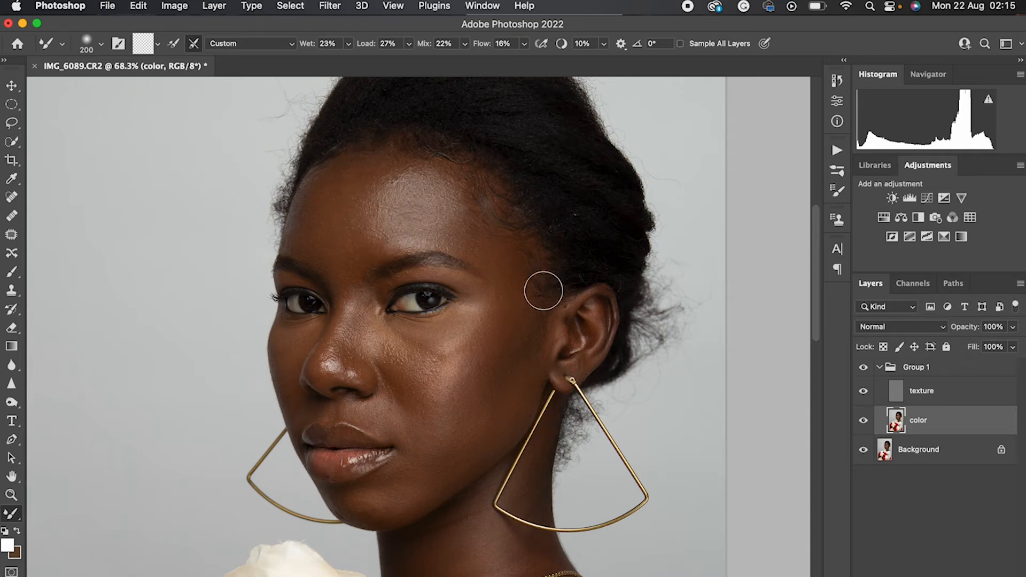
scroll(623, 298, down, 3)
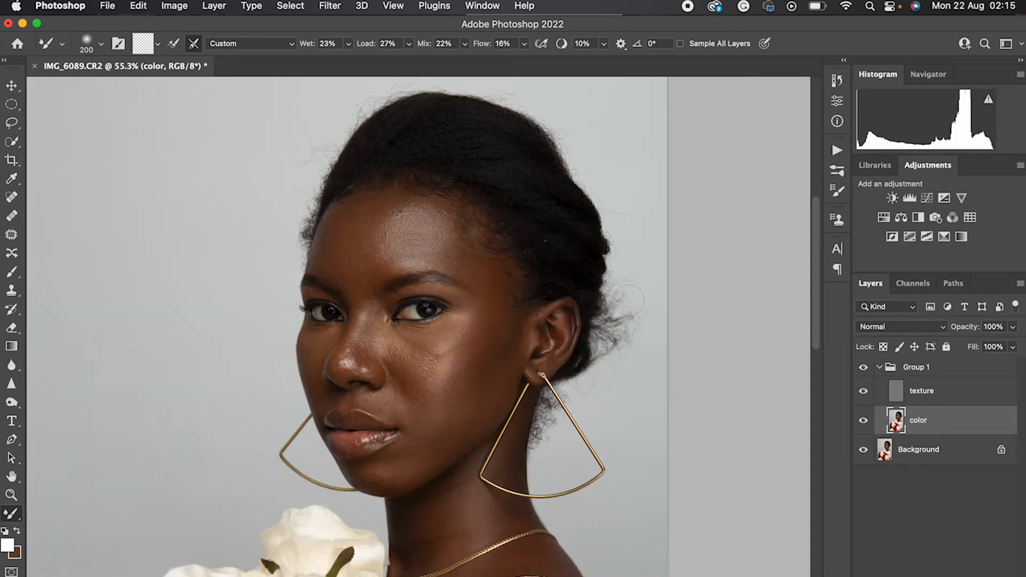
scroll(630, 301, down, 3)
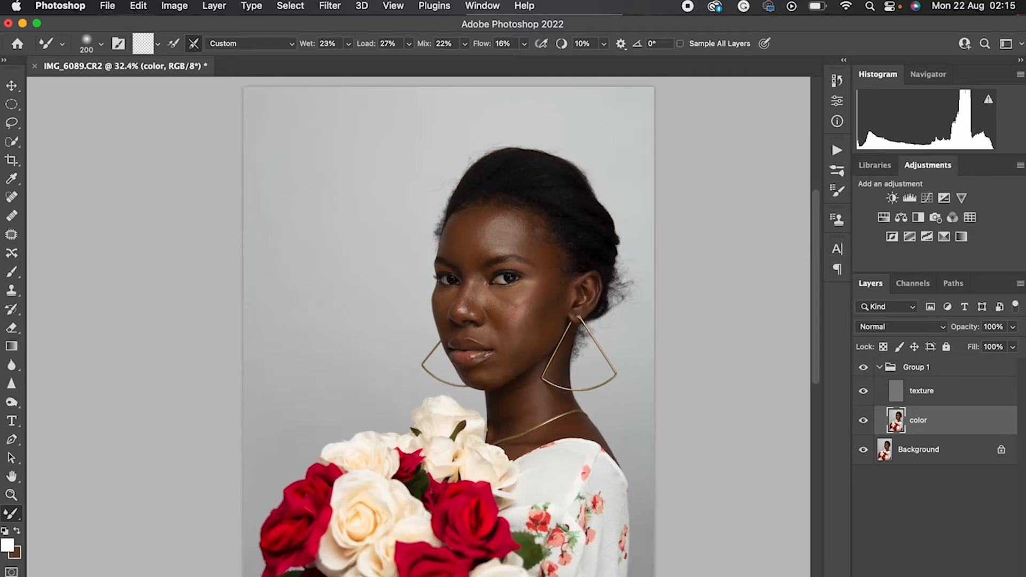
Blend more of the forehead tones with the Mixer Brush and compare the result with the group hidden and shown
scroll(630, 299, up, 1)
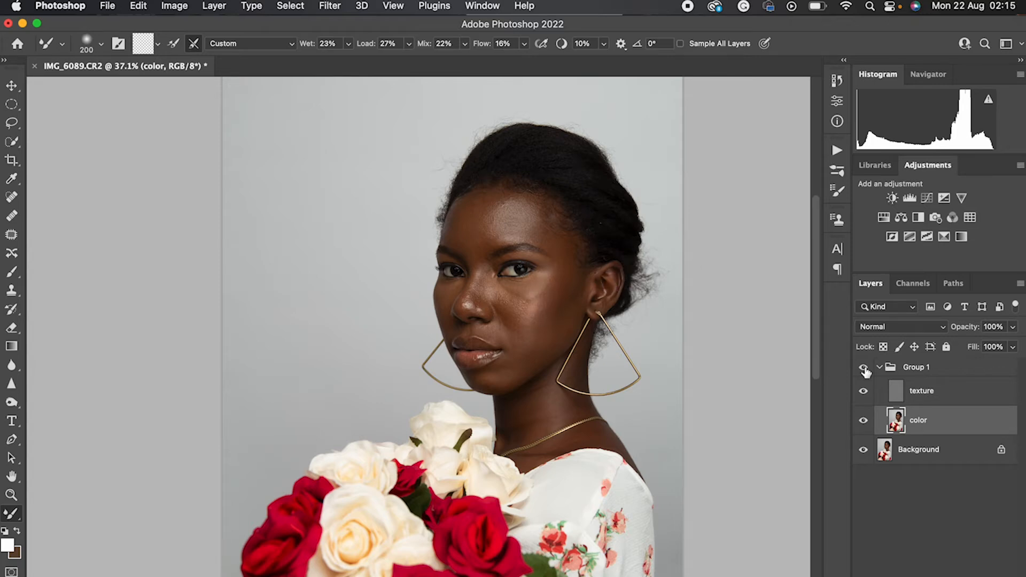
mouse_move(542, 225)
mouse_down()
mouse_move(544, 208)
mouse_move(563, 253)
mouse_up()
mouse_move(488, 207)
mouse_down()
mouse_move(523, 304)
mouse_move(522, 292)
mouse_move(506, 289)
mouse_move(540, 280)
mouse_move(508, 296)
mouse_up()
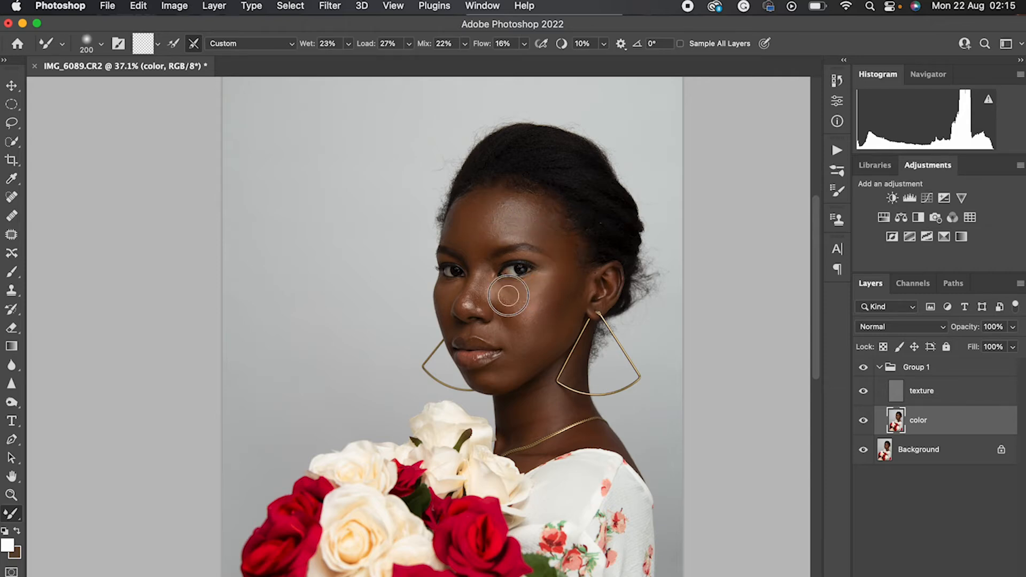
click(863, 369)
click(863, 369)
click(863, 369)
click(863, 369)
Blend the tones on the cheek and chin with the Mixer Brush, enlarging it for the cheek, and toggle the group to compare
drag(525, 310, 515, 308)
drag(481, 375, 488, 375)
key(bracketright)
key(bracketright)
key(bracketright)
key(bracketright)
key(bracketright)
key(bracketright)
mouse_move(514, 294)
mouse_down()
mouse_move(508, 317)
mouse_move(497, 318)
mouse_move(537, 320)
mouse_move(577, 293)
mouse_move(576, 272)
mouse_move(513, 322)
mouse_move(541, 342)
mouse_up()
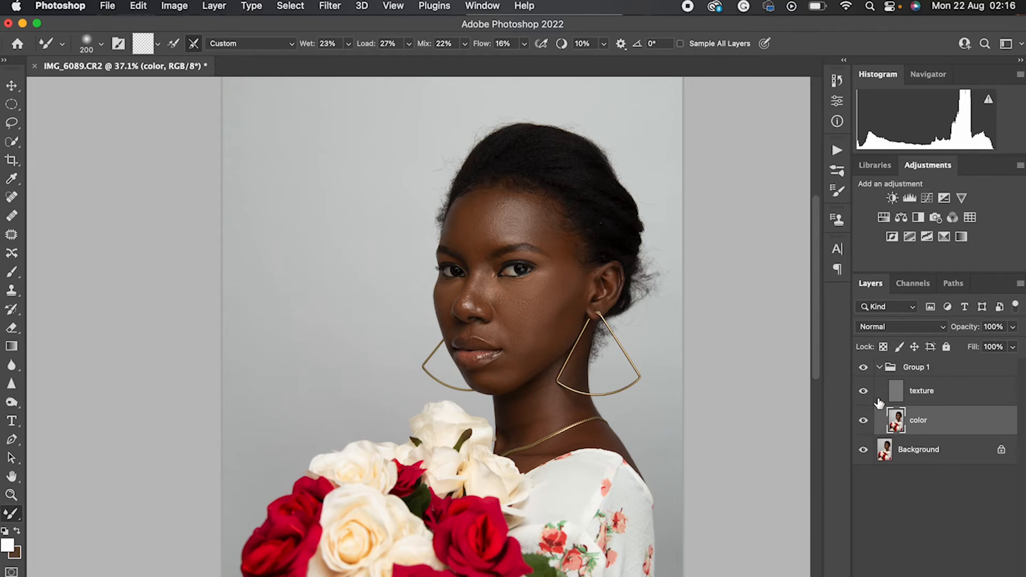
click(864, 373)
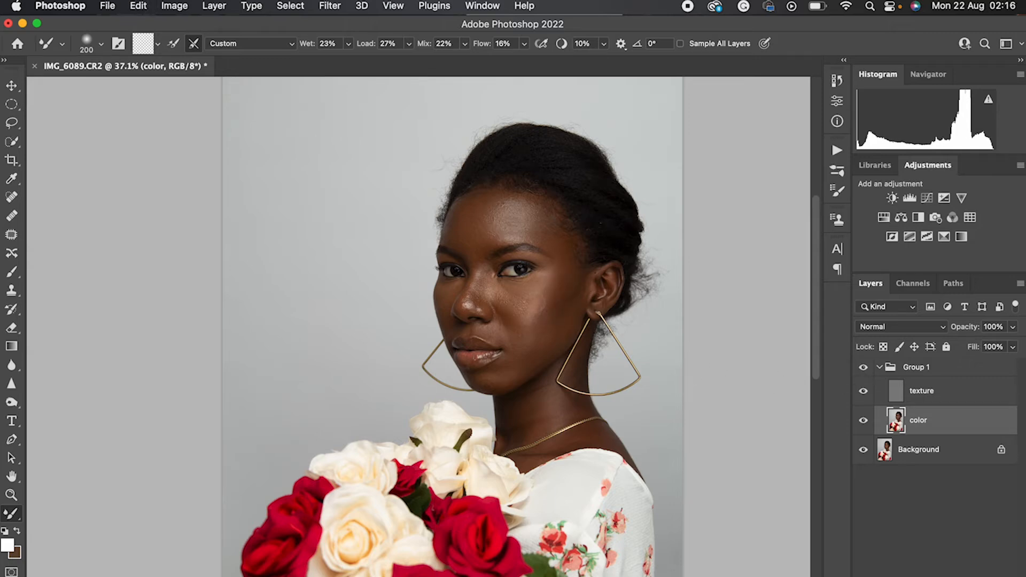
Resize the Mixer Brush to 300 pixels for the forehead and 150 pixels for the area around the mouth
key([)
key([)
key([)
key([)
key(])
key(])
key(])
key(])
key(])
key(])
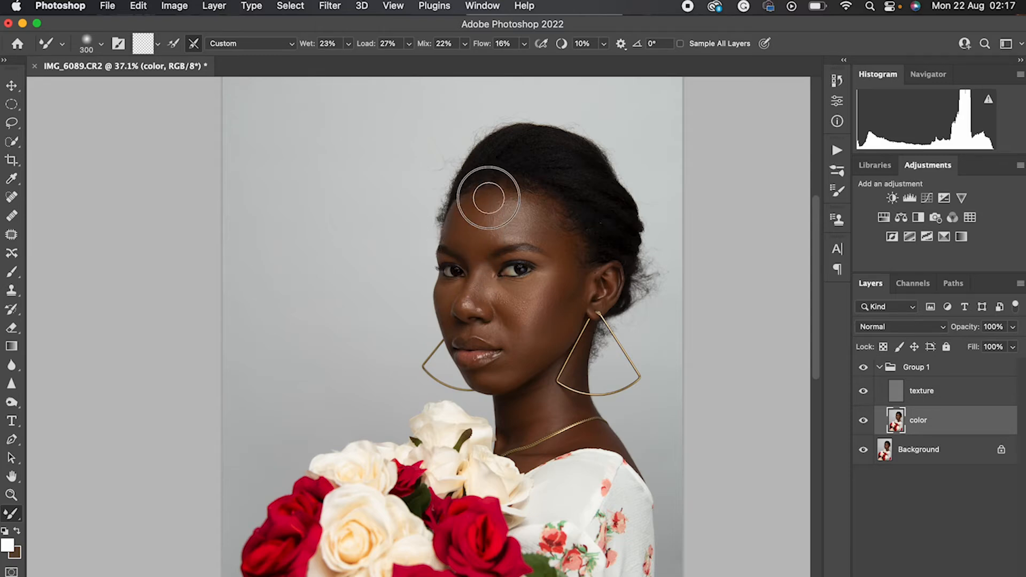
key([)
key([)
key([)
key([)
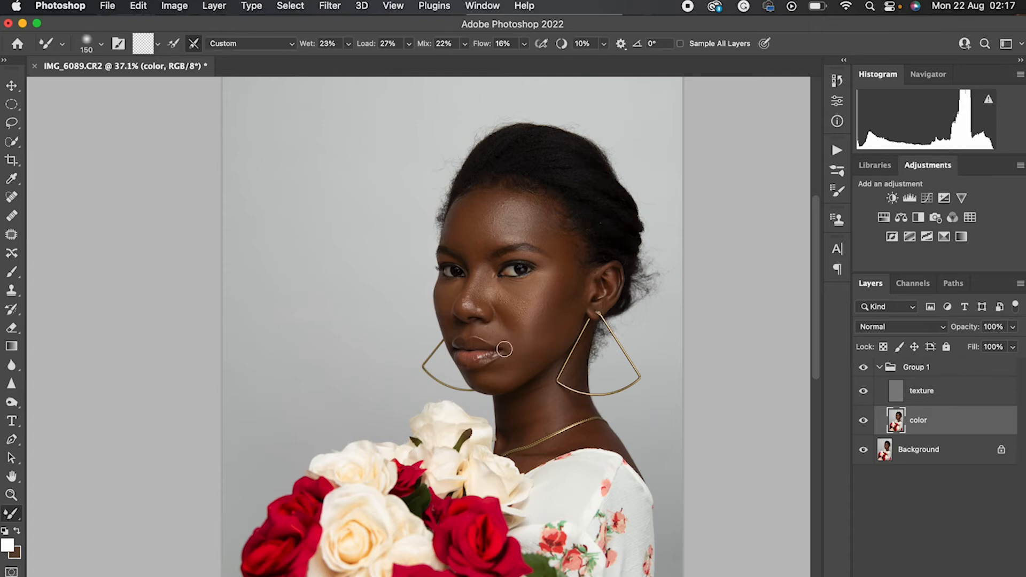
Enlarge the Mixer Brush to 300 pixels and review the blended skin on the face and neck
key(bracketright)
key(bracketright)
key(bracketright)
scroll(735, 414, down, 3)
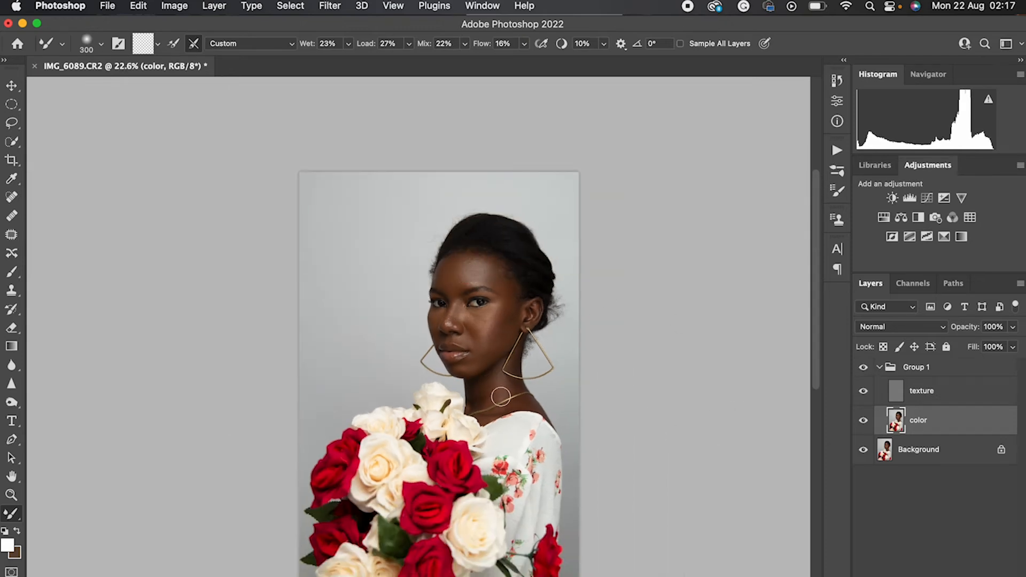
scroll(504, 372, up, 1)
scroll(504, 372, up, 3)
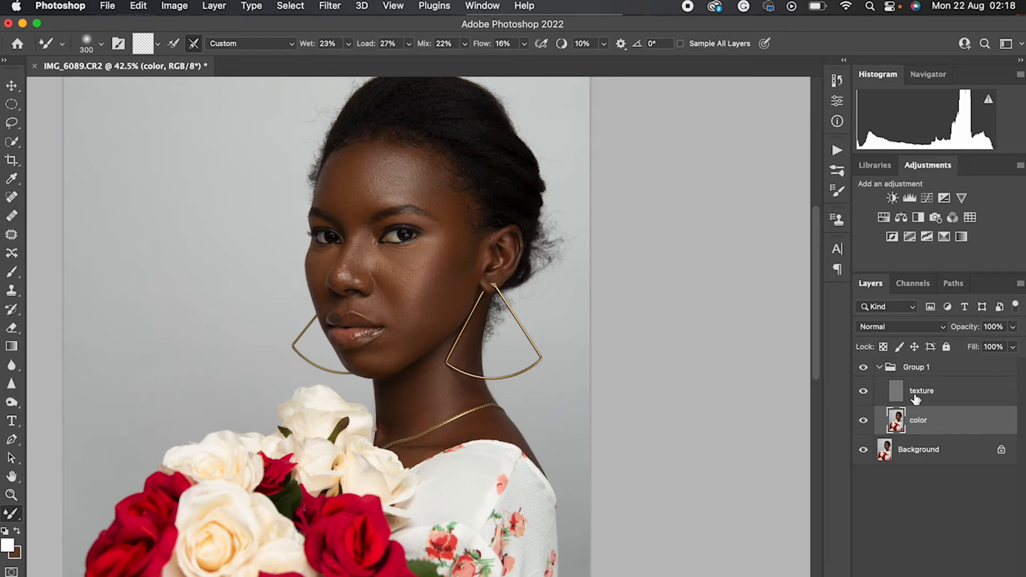
scroll(480, 273, down, 3)
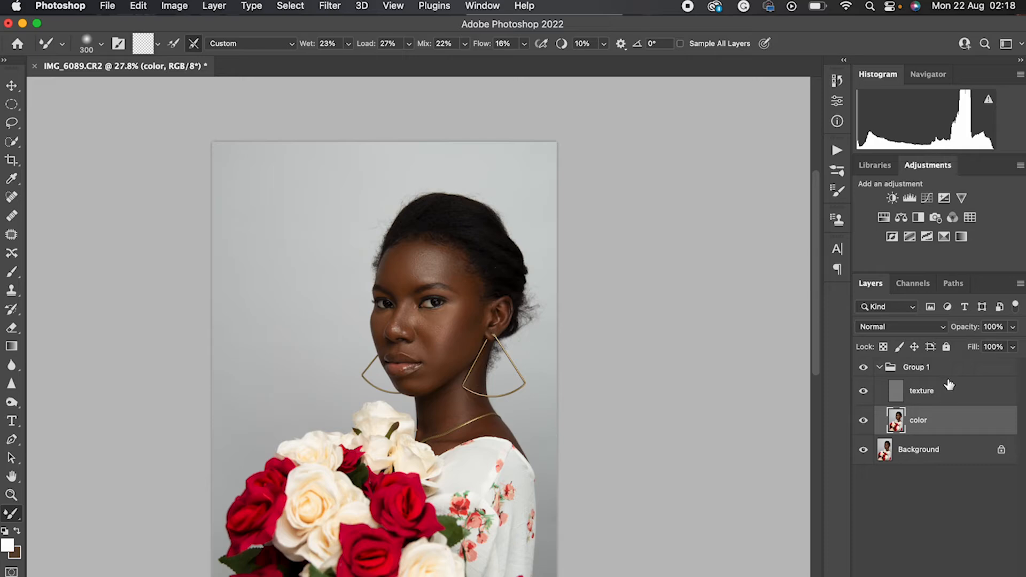
Rename Group 1 as "frequency separation" and collapse it
double_click(918, 367)
text(frequency separation)
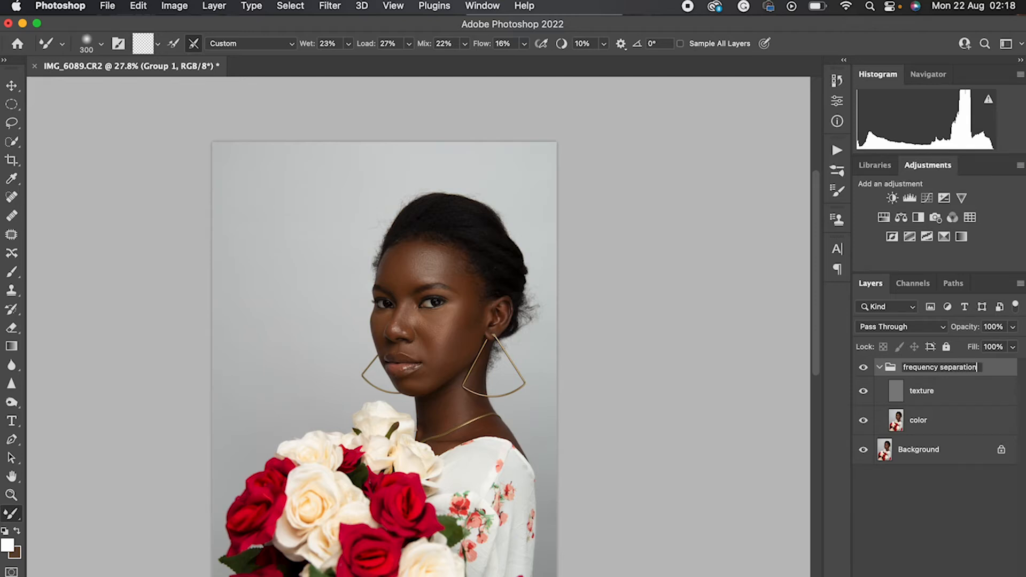
key(Return)
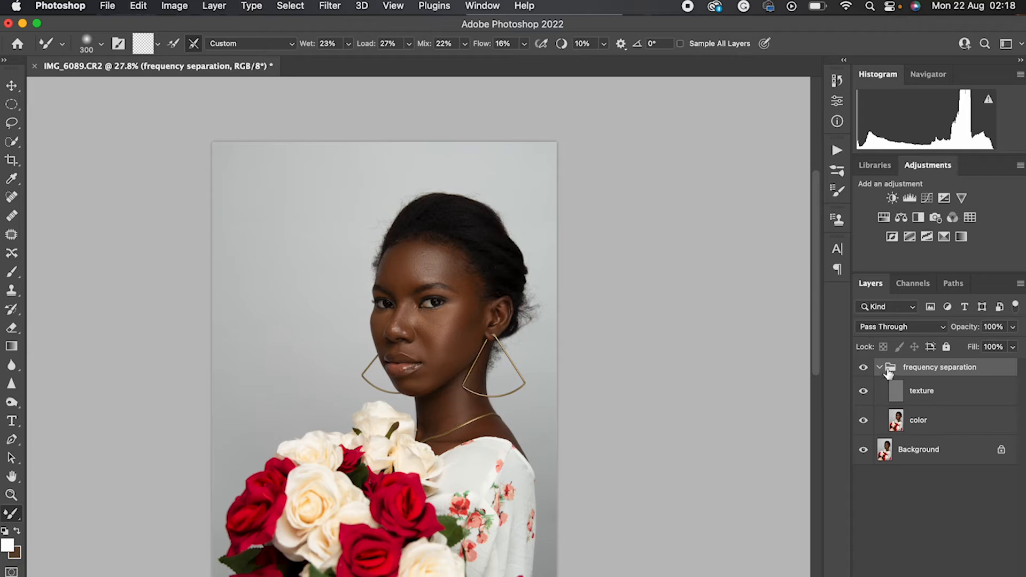
click(879, 367)
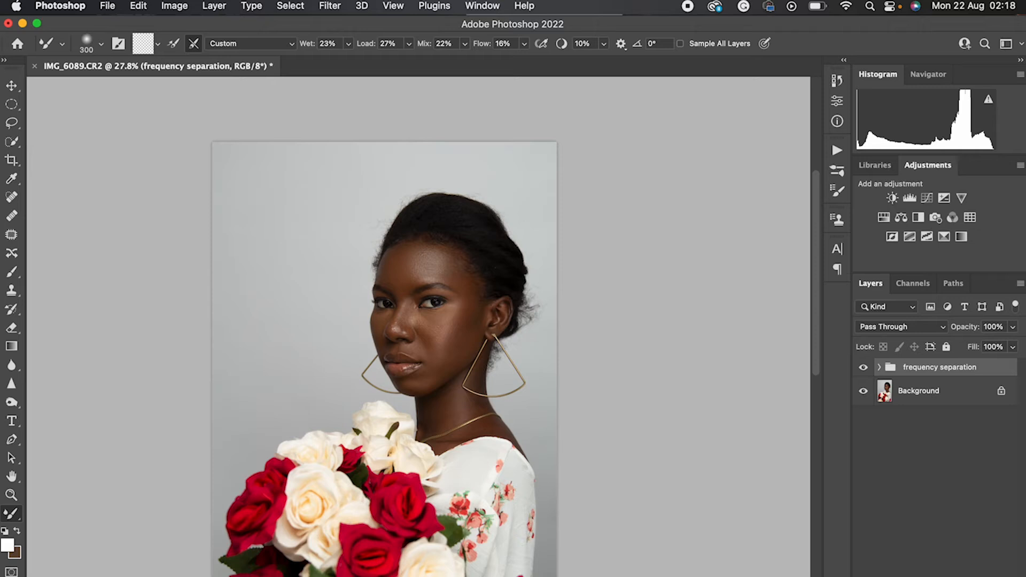
Add a new layer above the frequency separation group and fill it with 50% Gray in Normal mode at 100% opacity
click(977, 576)
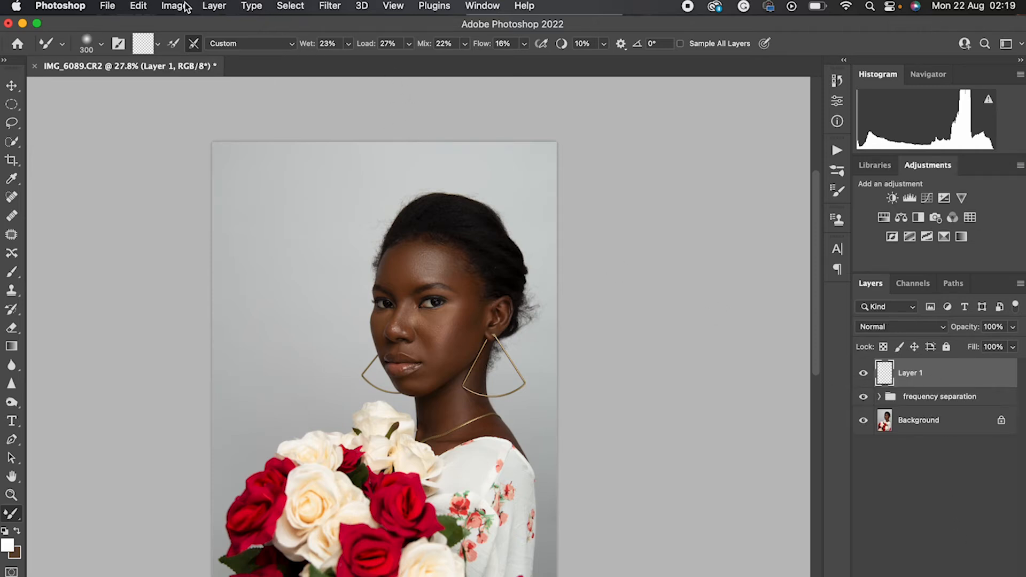
click(139, 5)
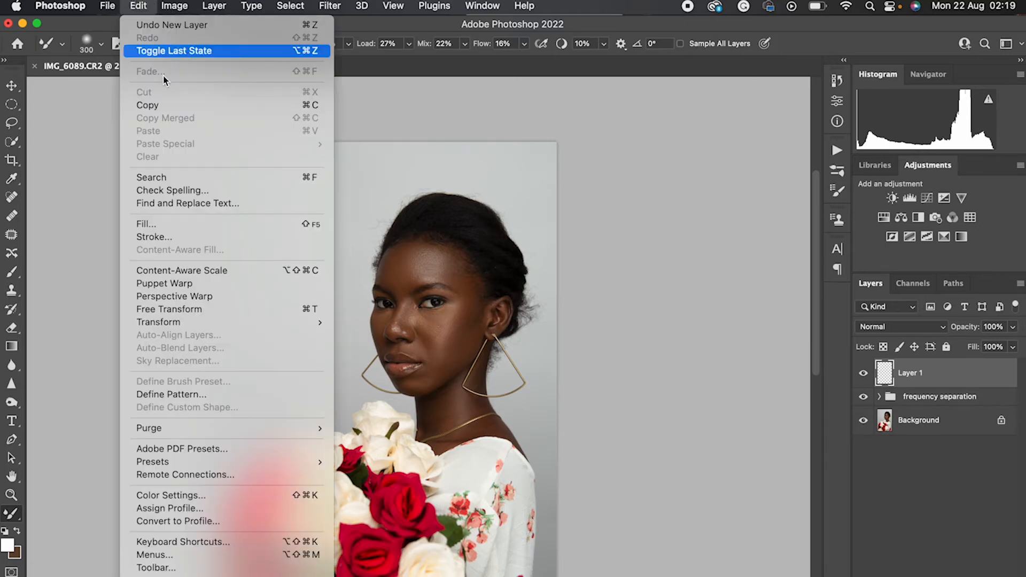
click(163, 226)
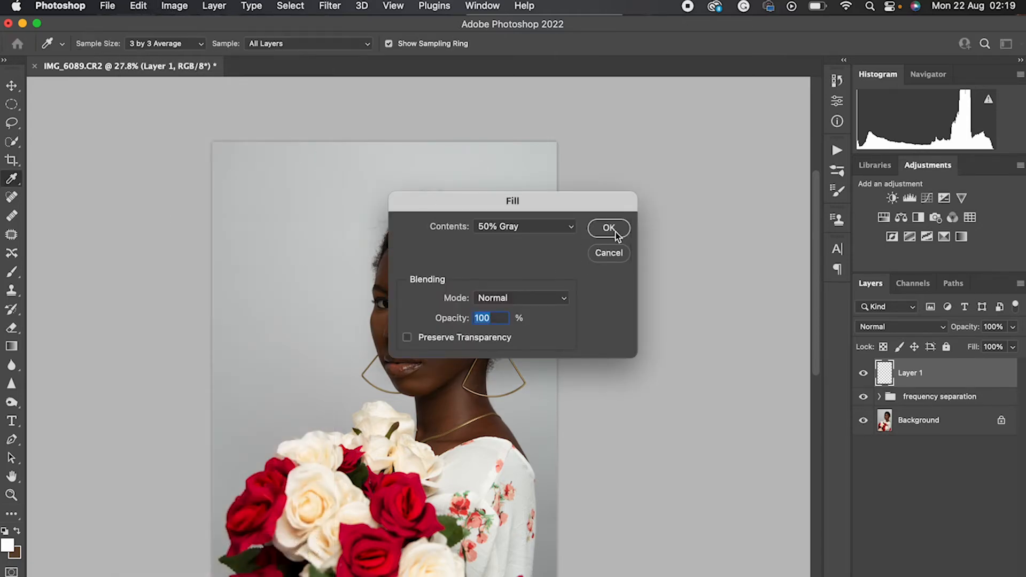
click(614, 231)
key(b)
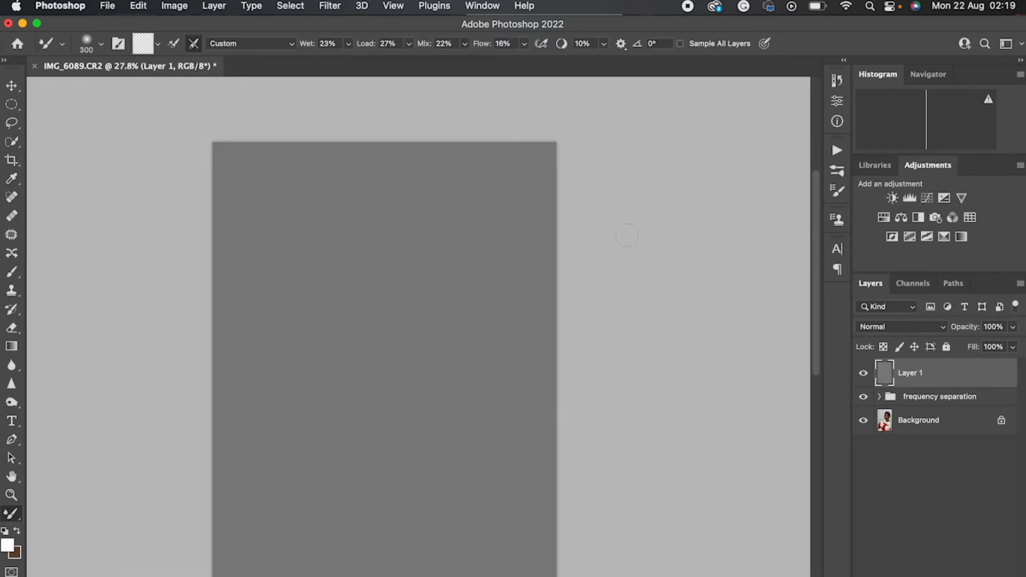
Set the gray layer's blend mode to Soft Light and rename it "dodge"
click(889, 329)
click(893, 528)
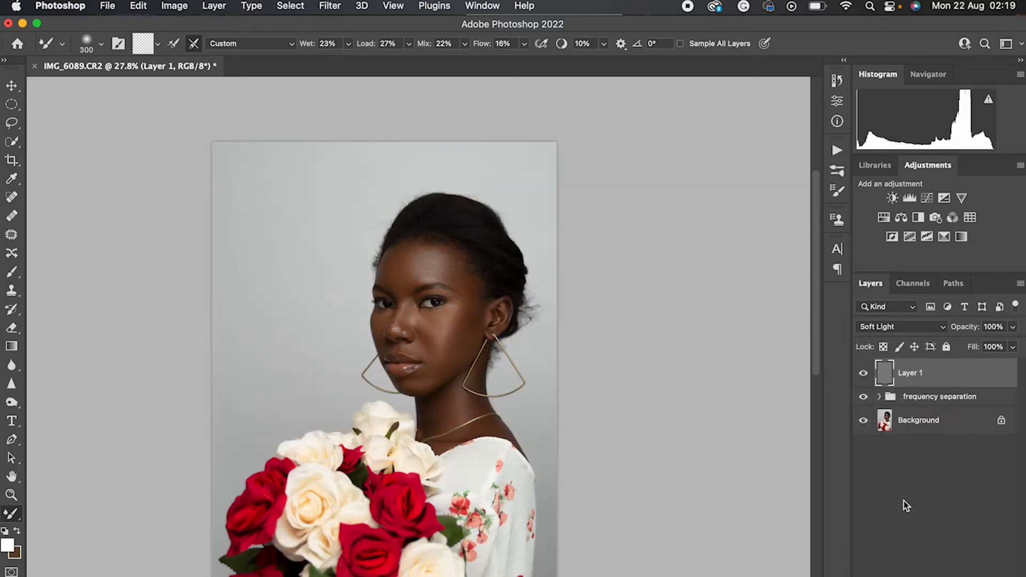
double_click(911, 373)
text(dodge)
key(Return)
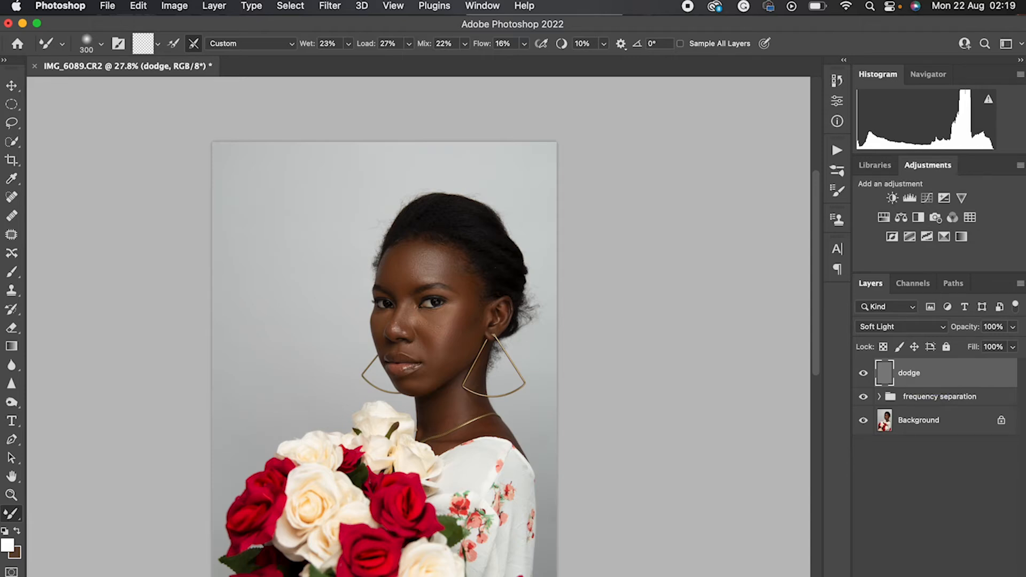
Duplicate the dodge layer and rename the copy "burn"
key(super+j)
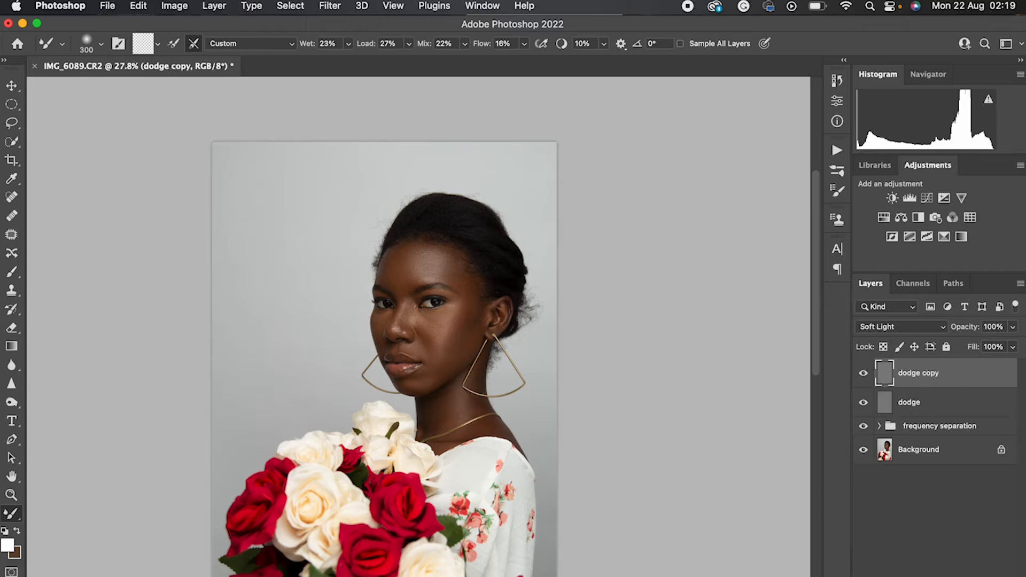
double_click(904, 374)
text(burn)
key(Return)
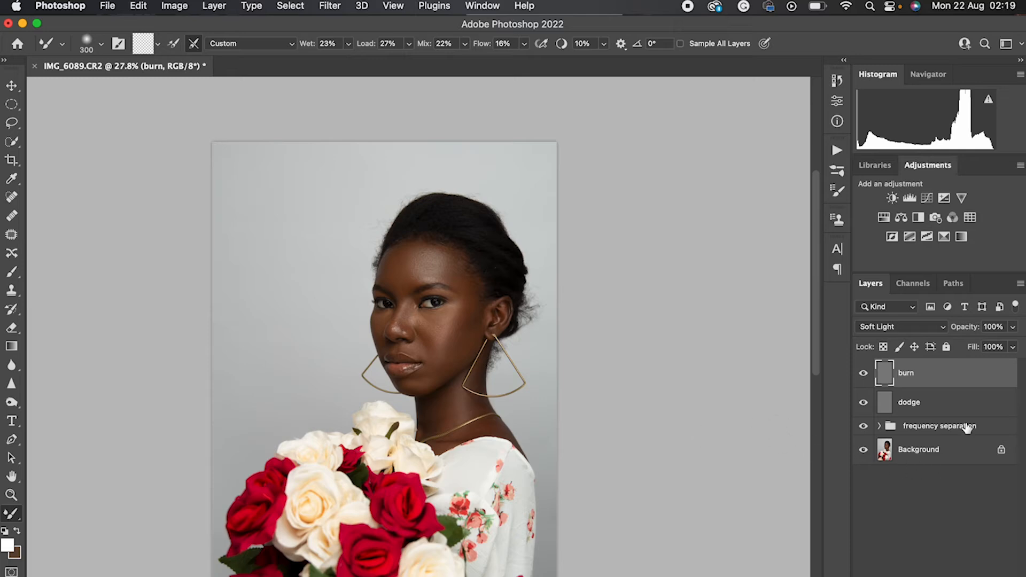
Group the burn and dodge layers as "dodge and burn", then expand the group and select its dodge layer
shift+click(942, 407)
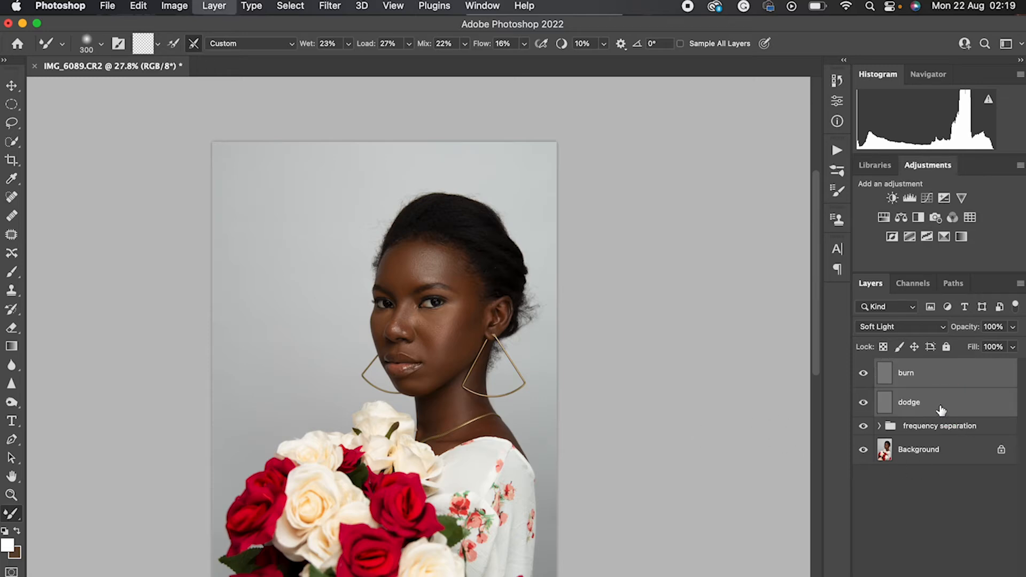
key(super+g)
double_click(914, 367)
text(dodge and burn)
key(Return)
click(879, 367)
click(943, 431)
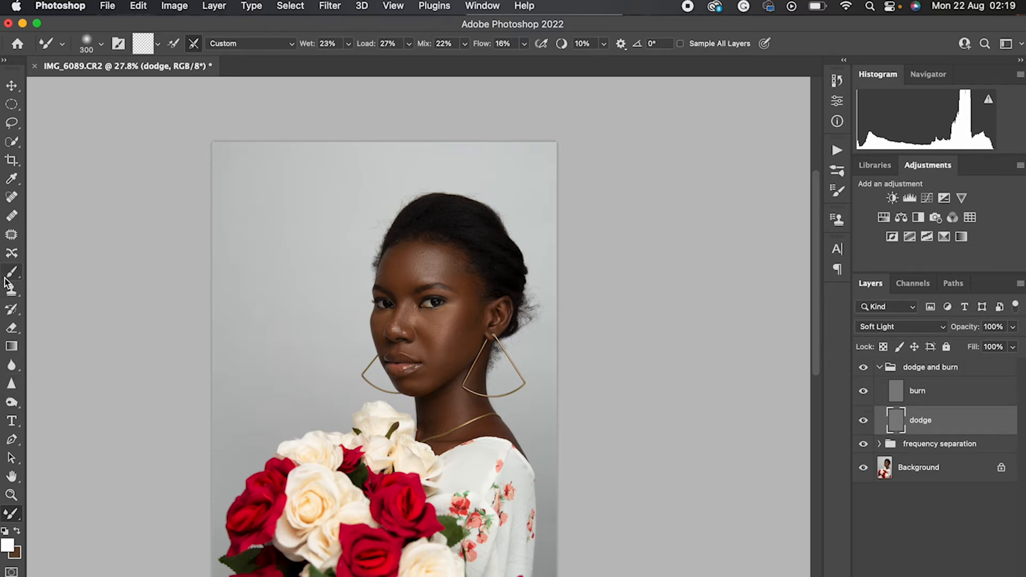
Choose the Dodge tool with the Midtones range and set its exposure to 3%
click(12, 402)
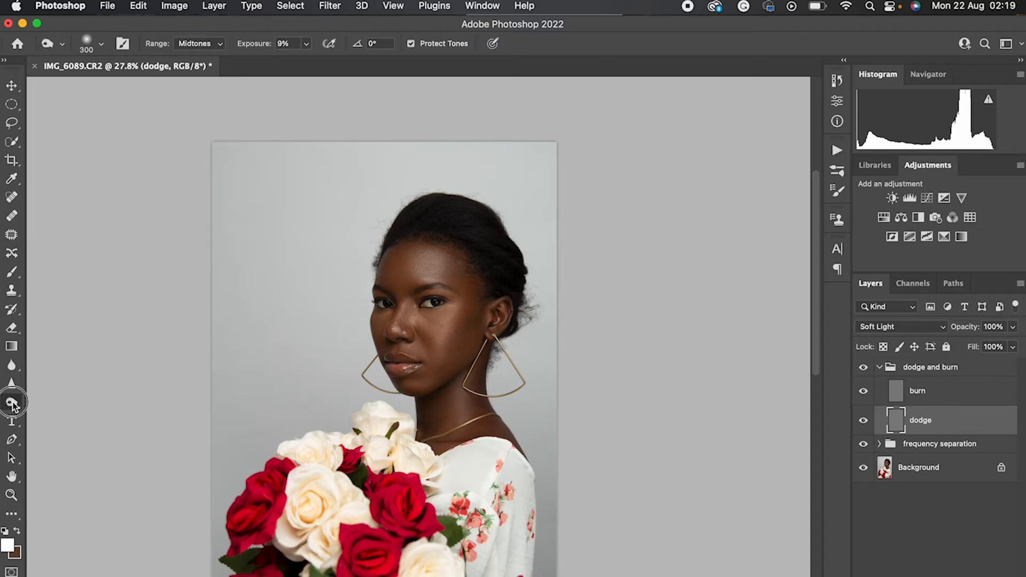
click(51, 396)
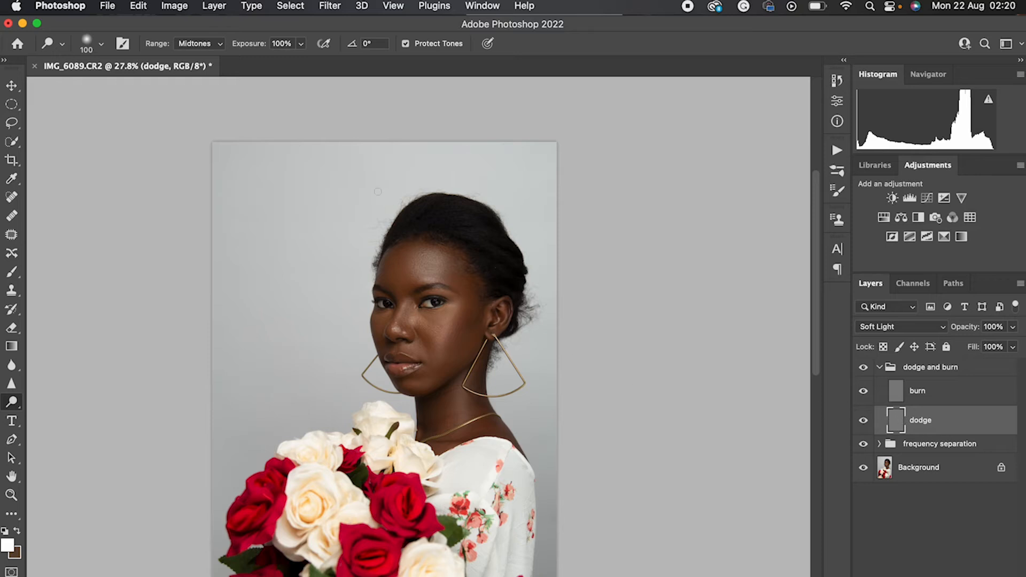
drag(257, 51, 183, 52)
click(185, 50)
drag(185, 48, 186, 49)
text(3)
Hide the frequency separation group, adjust the Dodge brush size for the face, and compare the image with and without the dodge layer
click(862, 444)
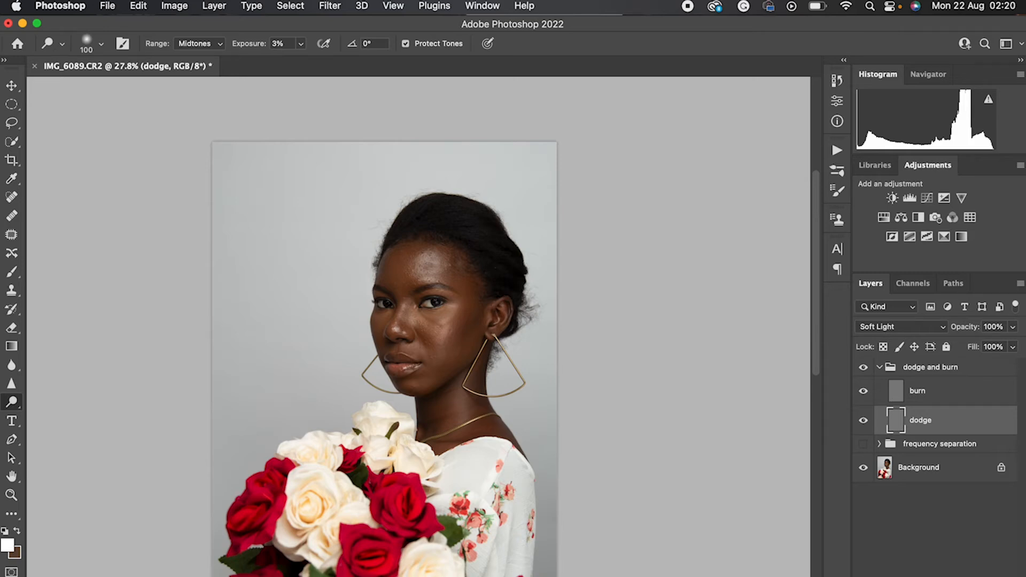
key(bracketright)
key(bracketright)
key(bracketright)
key(bracketright)
key(bracketleft)
Set the Dodge brush to 150 pixels and review the whole portrait with the frequency separation group shown
key(bracketleft)
key(bracketleft)
key(bracketleft)
key(bracketleft)
key(bracketleft)
click(863, 420)
click(863, 420)
key(bracketright)
key(bracketright)
key(bracketright)
key(bracketright)
key(bracketright)
key(bracketright)
key(bracketright)
key(bracketright)
key(bracketleft)
key(bracketleft)
key(bracketleft)
key(bracketleft)
scroll(385, 321, down, 1)
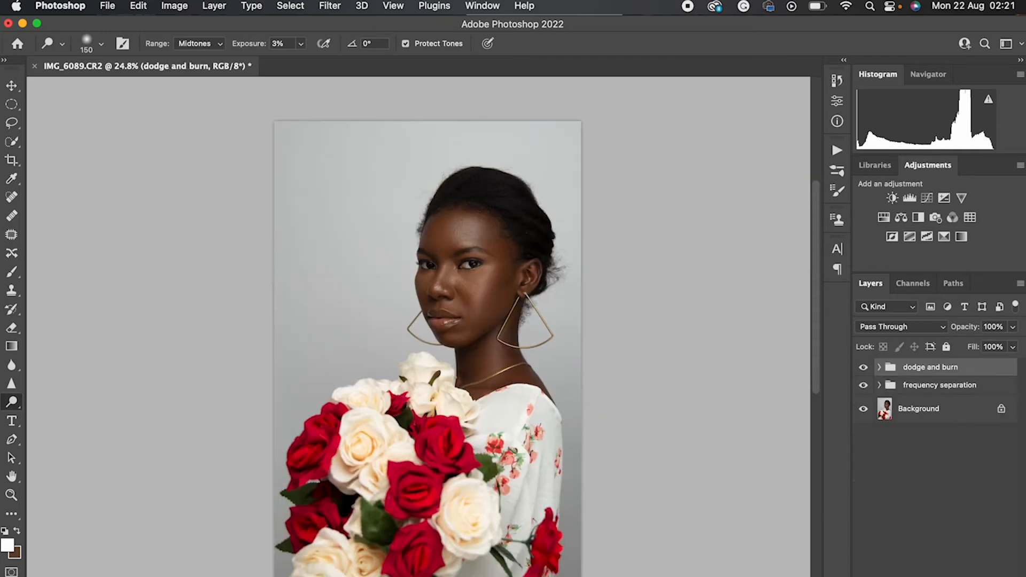
scroll(444, 299, up, 5)
scroll(417, 350, down, 8)
scroll(806, 387, down, 1)
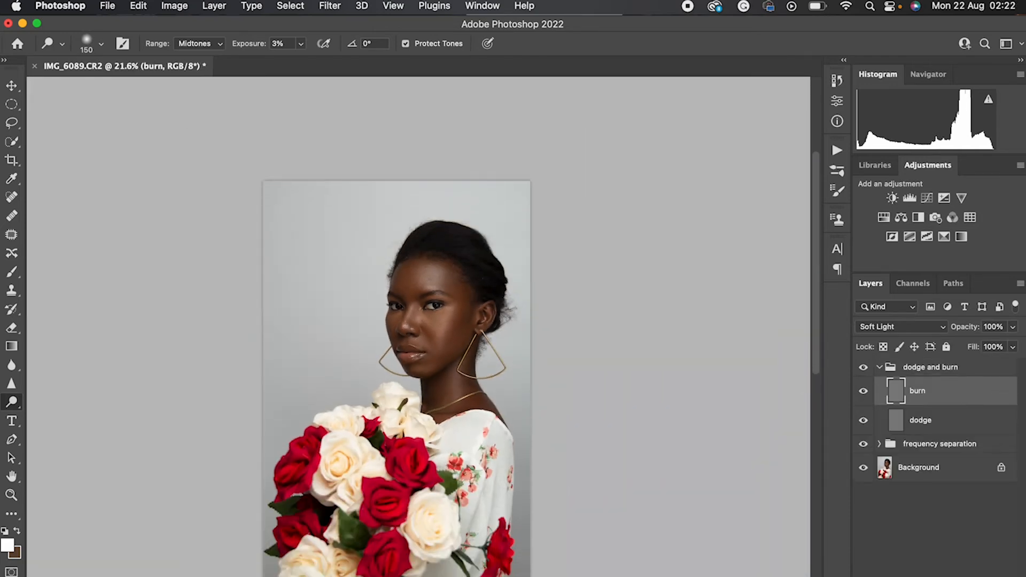
Switch to the Burn tool on the burn layer, hide the frequency separation group, and adjust the brush size
key(shift+o)
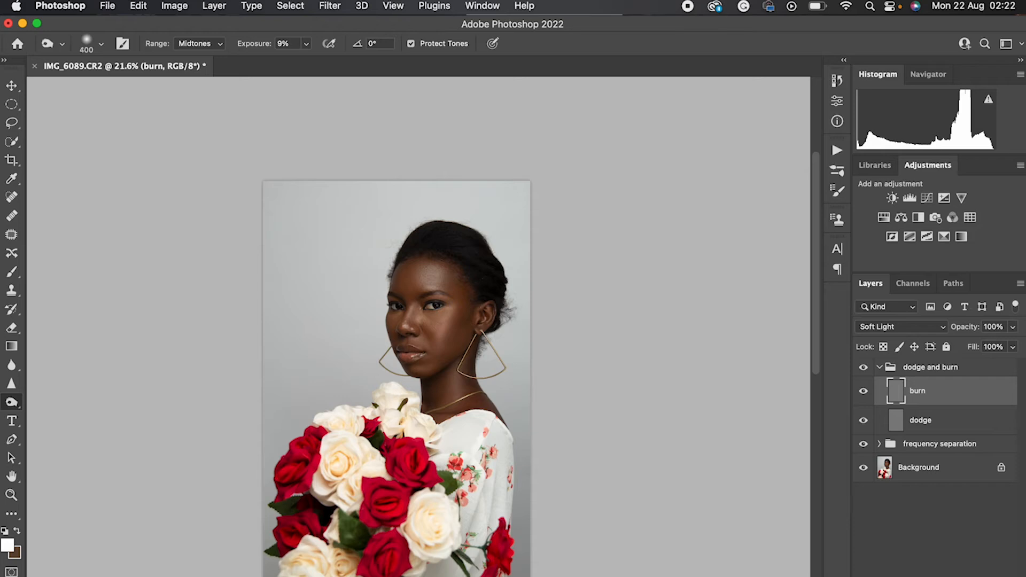
click(863, 443)
key(bracketleft)
key(bracketleft)
key(bracketleft)
key(bracketleft)
key(bracketright)
key(bracketright)
key(bracketright)
key(bracketright)
Reduce the Burn brush to 35 pixels for detail work on the face, with the exposure at 3%
scroll(420, 352, up, 5)
key(bracketleft)
key(bracketleft)
key(bracketleft)
key(bracketleft)
key(bracketleft)
key(bracketleft)
key(bracketleft)
key(bracketleft)
key(bracketleft)
key(bracketleft)
key(bracketleft)
key(bracketleft)
key(bracketleft)
key(bracketleft)
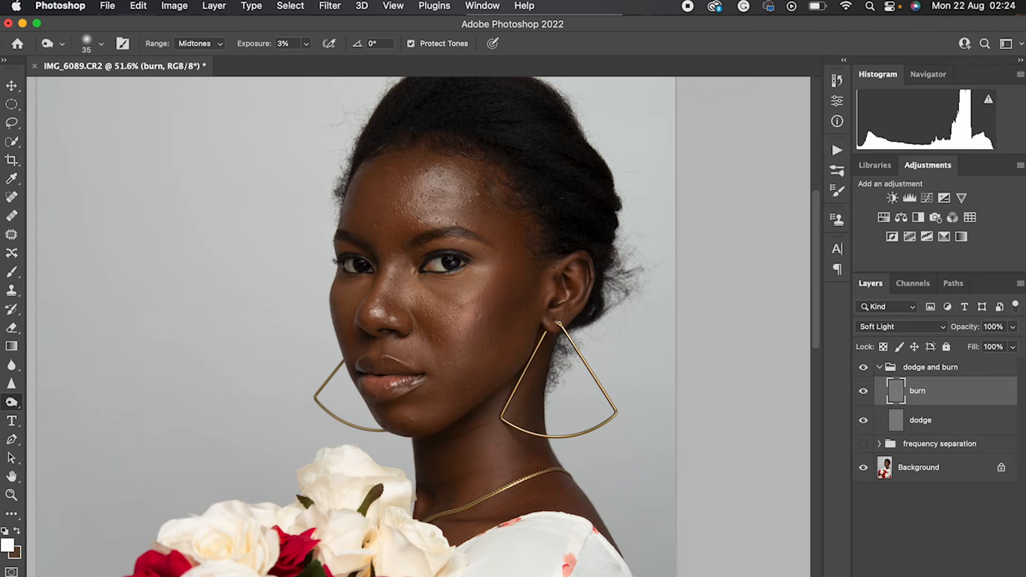
Return to the dodge layer with the Dodge tool and set its exposure to 100%
click(926, 427)
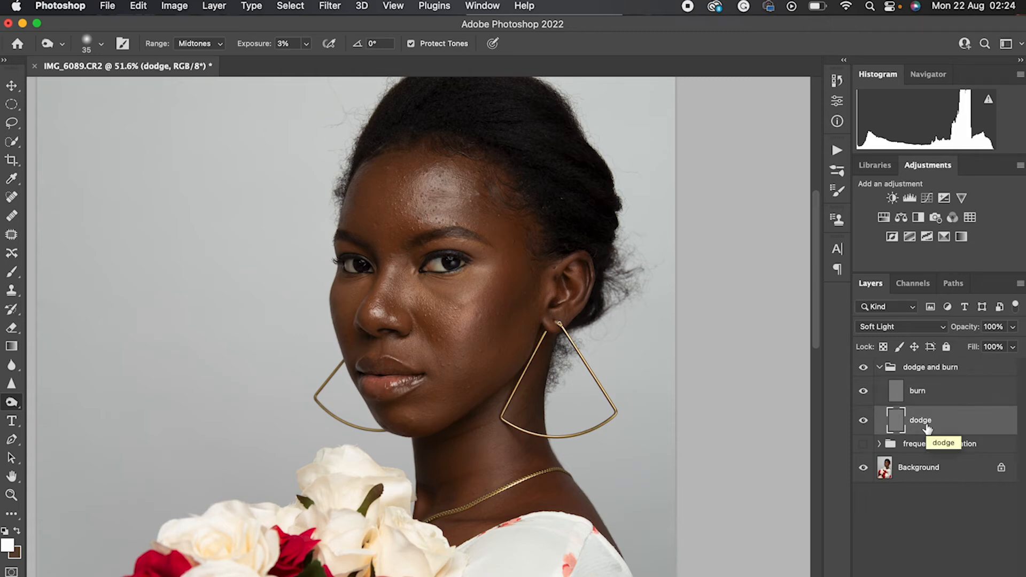
key(shift+o)
key(shift+o)
drag(243, 46, 294, 46)
Brighten the whites of both eyes with a small Dodge brush and reduce the brush to 10 pixels
scroll(407, 187, up, 6)
key(bracketleft)
key(bracketleft)
key(bracketleft)
key(bracketleft)
key(bracketleft)
key(bracketleft)
key(bracketleft)
key(bracketleft)
drag(250, 405, 245, 408)
mouse_move(496, 402)
mouse_down()
mouse_move(495, 412)
mouse_move(481, 410)
mouse_up()
key(bracketleft)
key(bracketleft)
key(bracketleft)
key(bracketleft)
key(bracketleft)
key(bracketleft)
key(bracketleft)
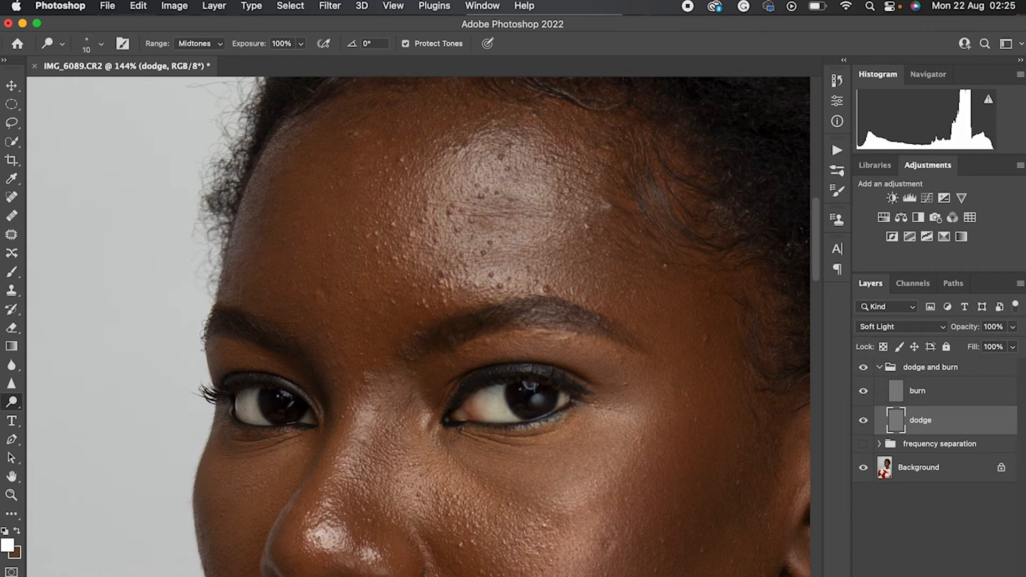
Show the frequency separation group again and review the full portrait
scroll(415, 352, down, 7)
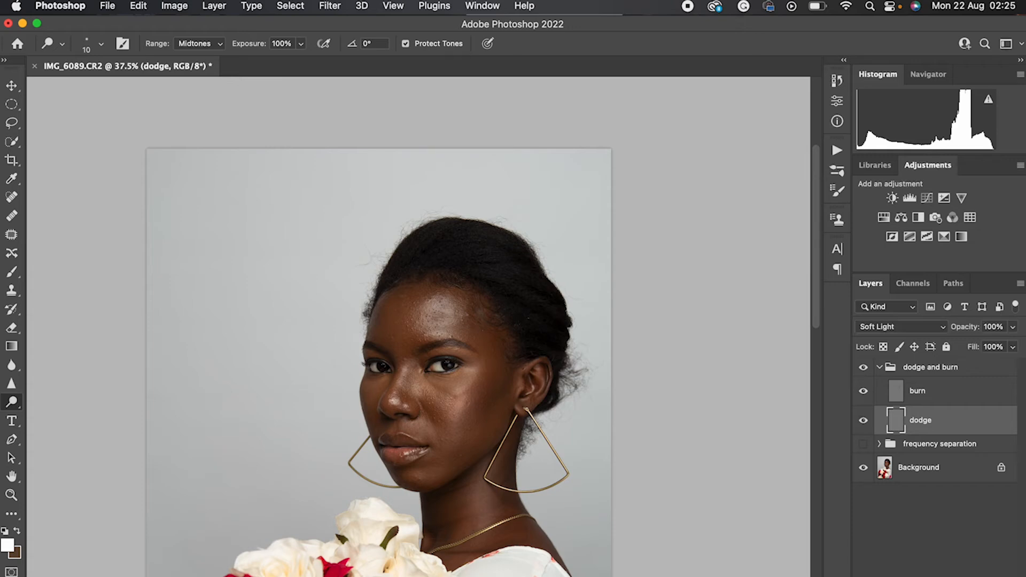
scroll(420, 354, down, 3)
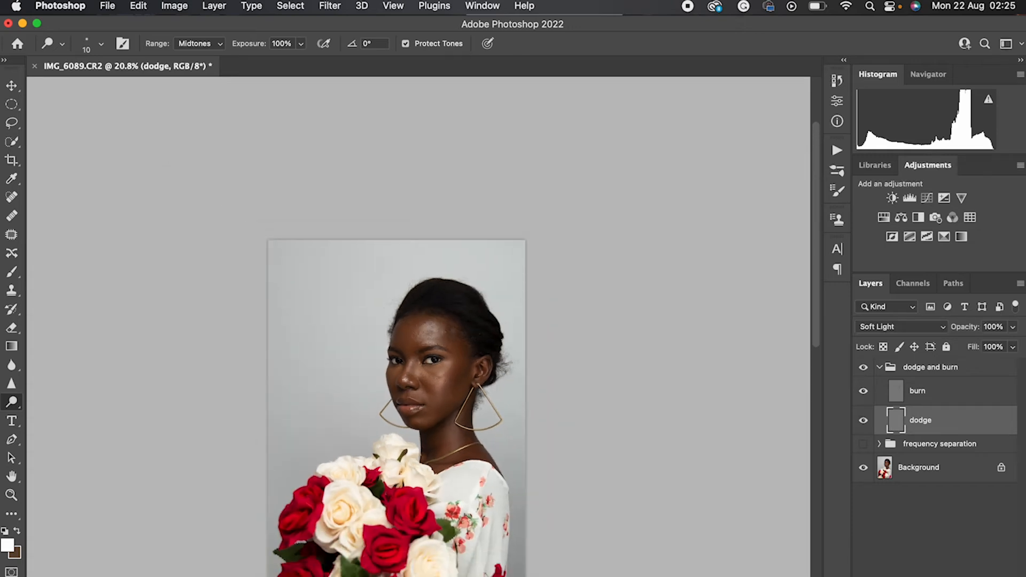
scroll(420, 354, down, 4)
scroll(420, 354, left, 2)
scroll(420, 354, up, 2)
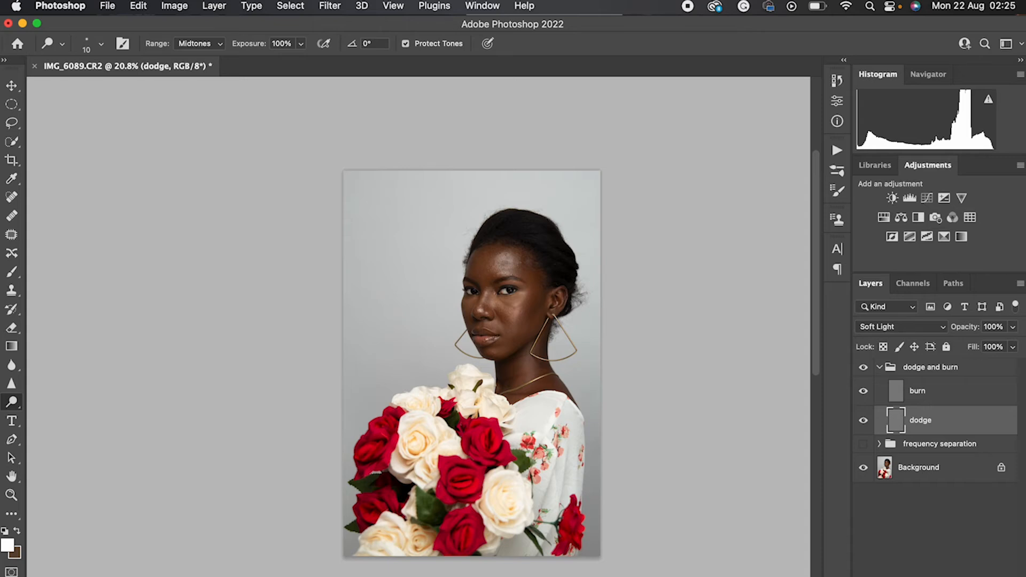
scroll(420, 357, up, 2)
scroll(420, 357, down, 1)
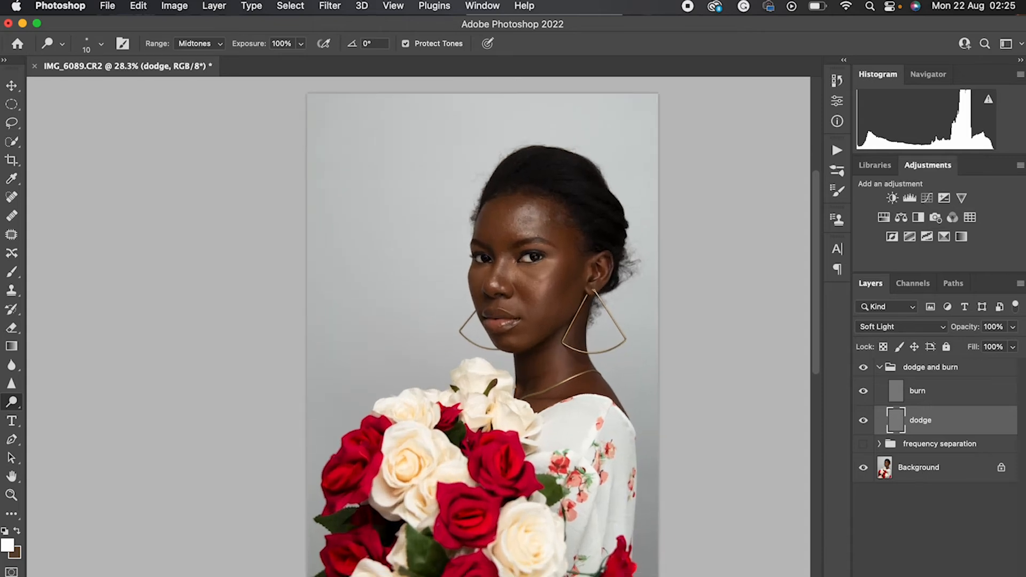
click(863, 444)
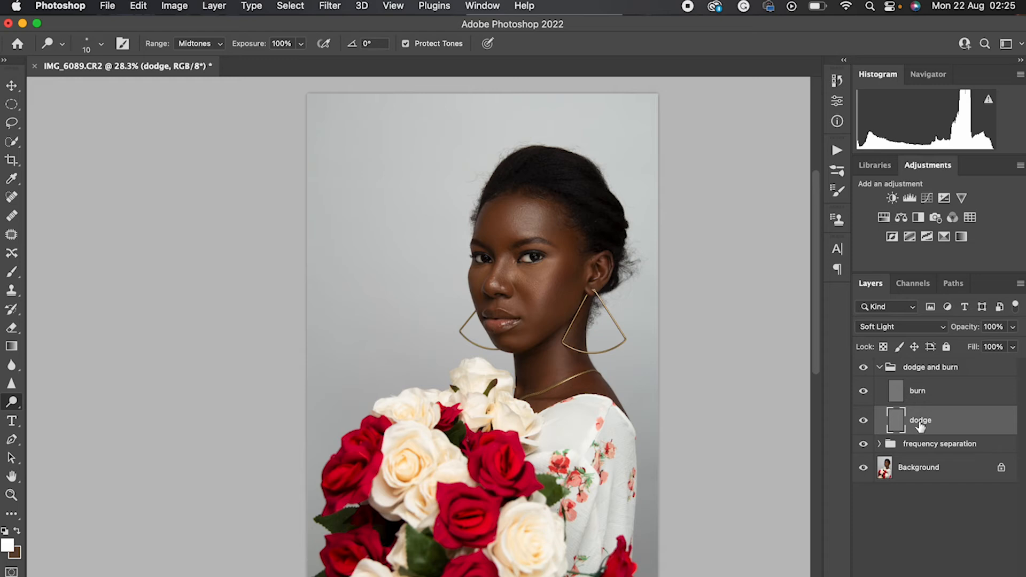
scroll(920, 427, down, 5)
scroll(920, 427, up, 2)
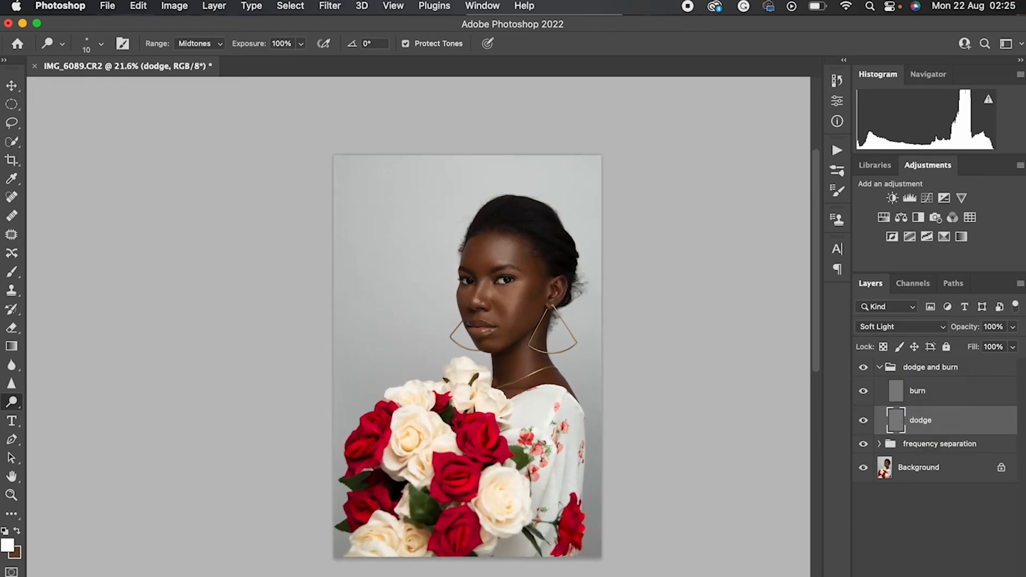
Collapse the dodge and burn group, stamp all visible layers into a new top layer, and switch to the Brush tool
click(879, 367)
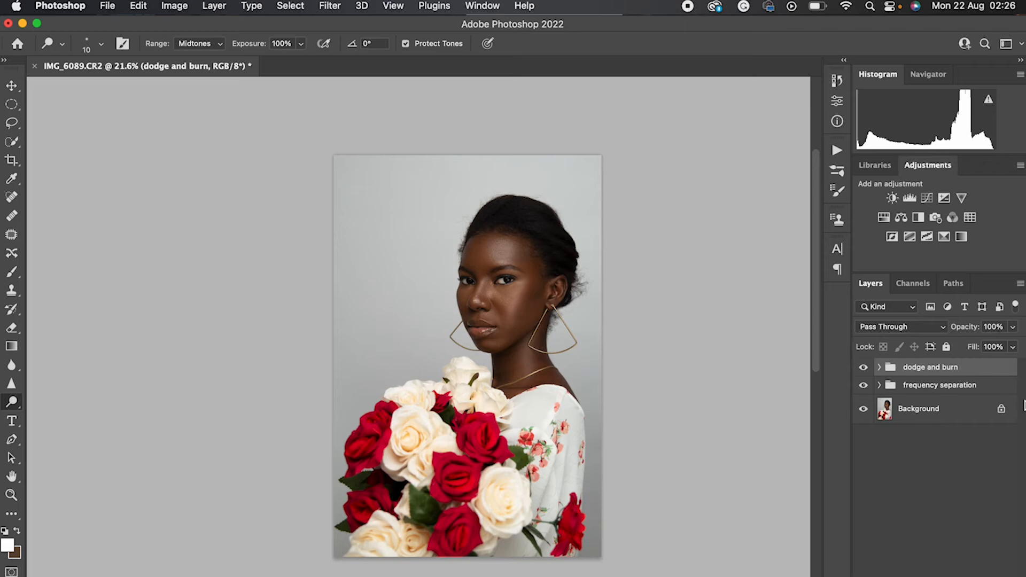
key(super+alt+shift+e)
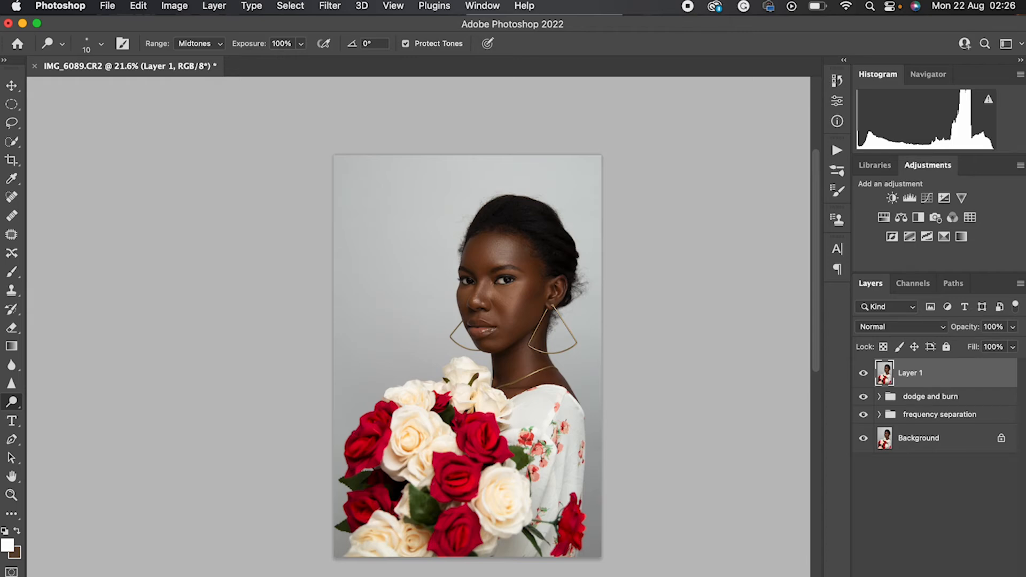
key(b)
Circle the stray hair areas around the head in dark red, then undo the marks
click(7, 545)
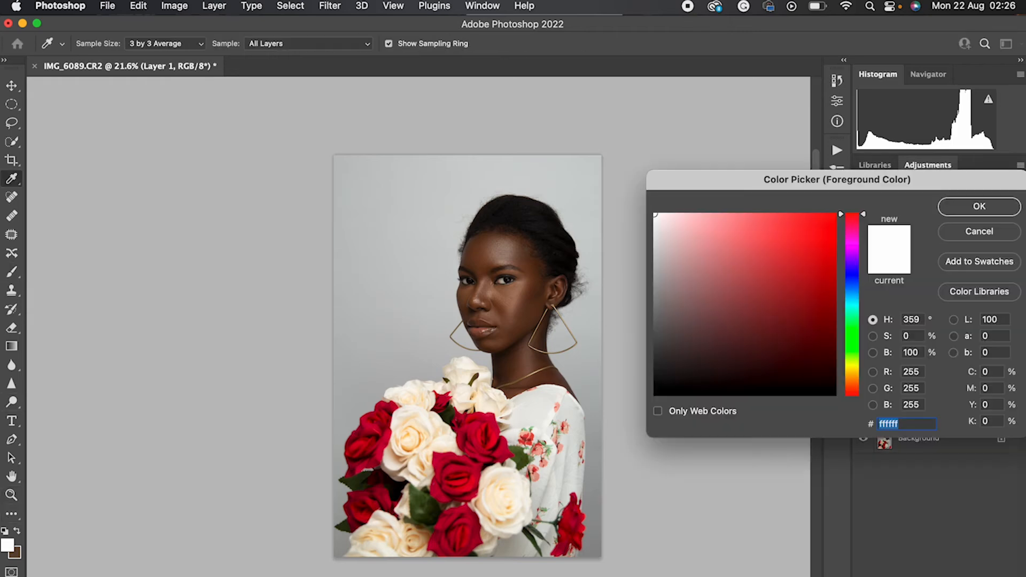
text(1d1a18)
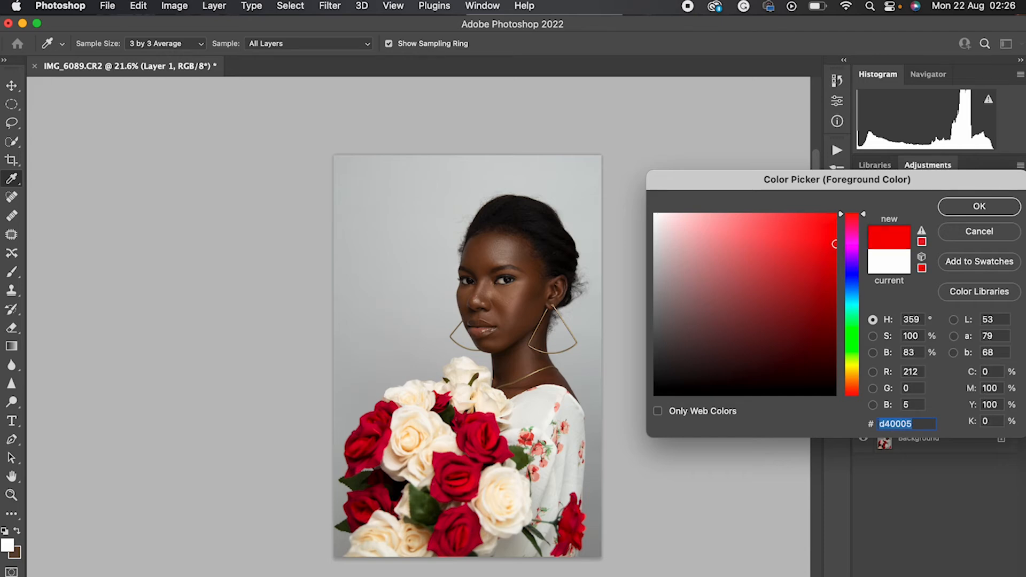
mouse_move(686, 375)
mouse_down()
mouse_move(835, 232)
mouse_move(804, 297)
mouse_up()
click(979, 206)
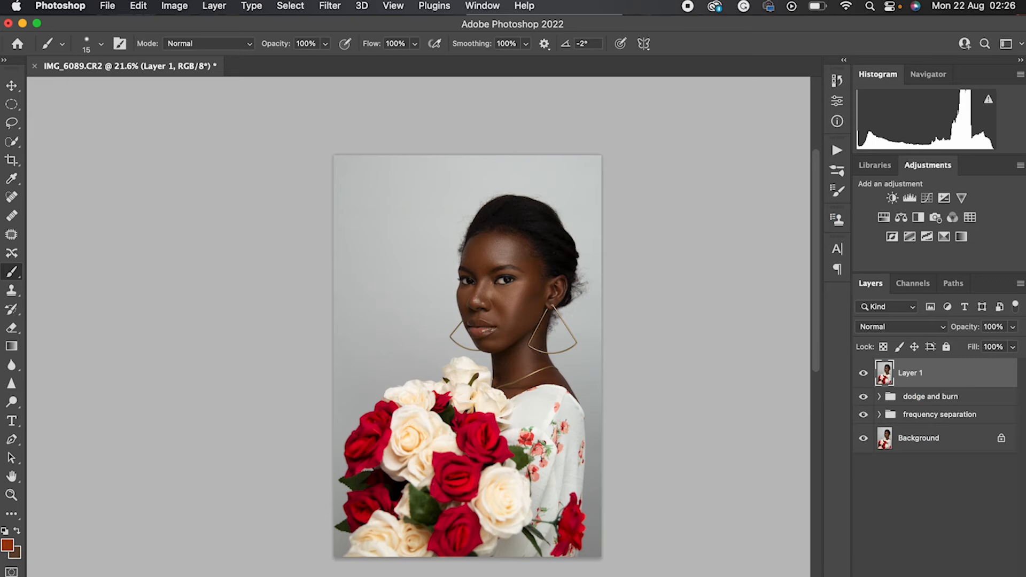
mouse_move(591, 259)
mouse_down()
mouse_move(567, 279)
mouse_move(578, 320)
mouse_move(588, 318)
mouse_move(596, 262)
mouse_up()
drag(555, 316, 563, 320)
mouse_move(453, 226)
mouse_down()
mouse_move(460, 256)
mouse_move(472, 238)
mouse_move(460, 216)
mouse_move(478, 200)
mouse_up()
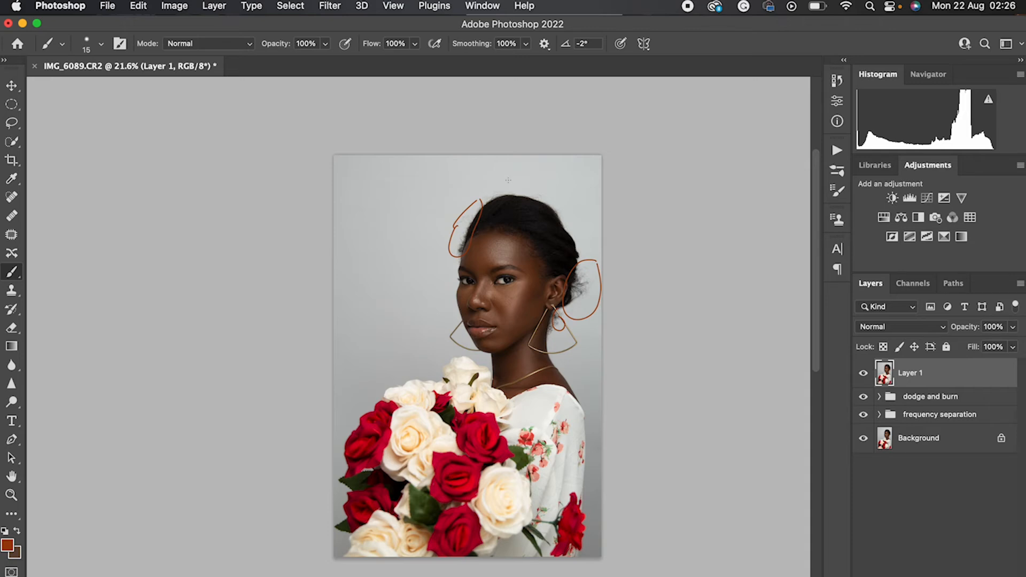
key(super+z)
key(super+z)
key(super+z)
key(super+z)
Enlarge the brush to 150 pixels and paint over the flyaway hairs behind the head in the light gray background color
scroll(508, 180, up, 4)
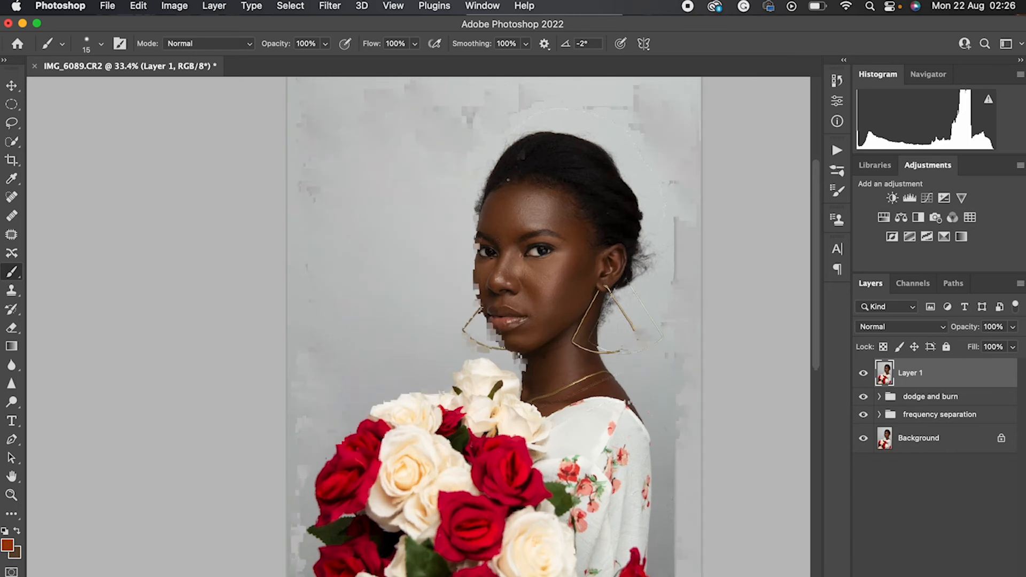
scroll(508, 181, right, 5)
scroll(508, 180, up, 2)
scroll(508, 181, right, 4)
scroll(508, 180, up, 1)
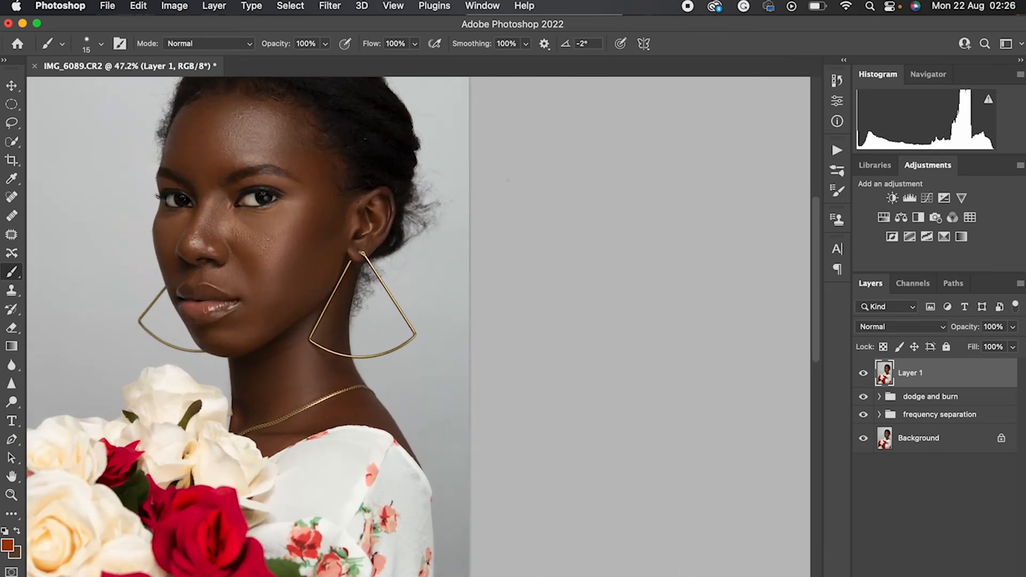
scroll(612, 359, up, 3)
scroll(612, 359, left, 3)
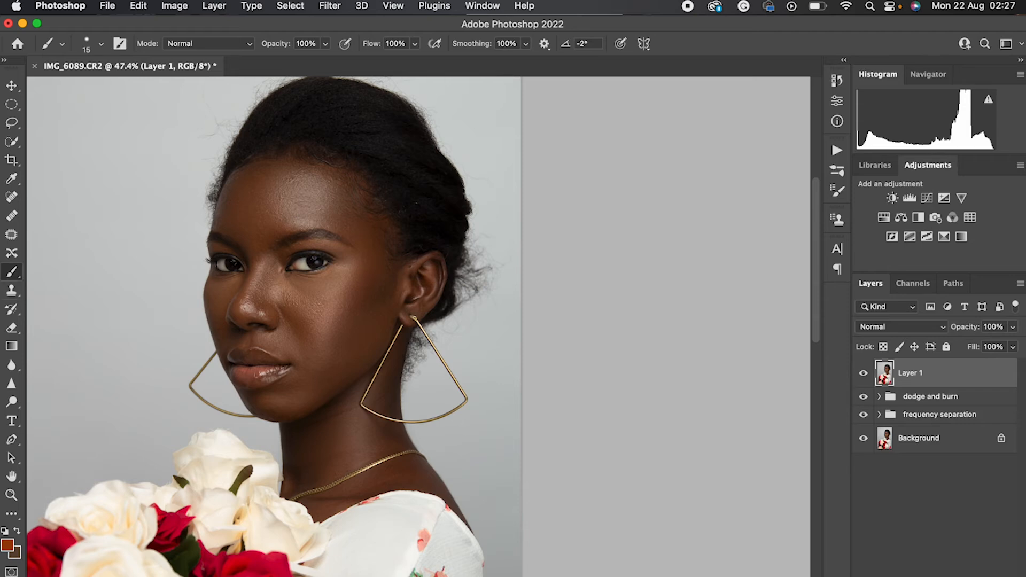
key(bracketright)
key(bracketright)
key(bracketright)
key(bracketright)
key(bracketright)
key(bracketright)
key(bracketright)
key(bracketright)
key(bracketright)
key(bracketright)
key(bracketright)
alt+click(487, 223)
drag(483, 255, 471, 307)
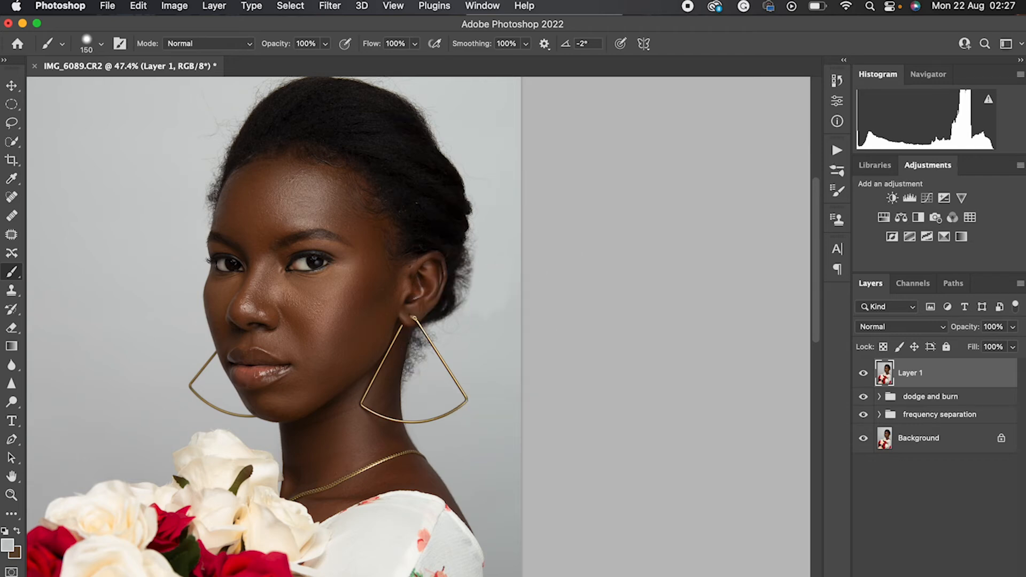
Clean up the remaining fuzzy hair edge behind the ear with the background gray
alt+click(472, 336)
mouse_move(457, 308)
mouse_down()
mouse_move(467, 262)
mouse_move(459, 302)
mouse_up()
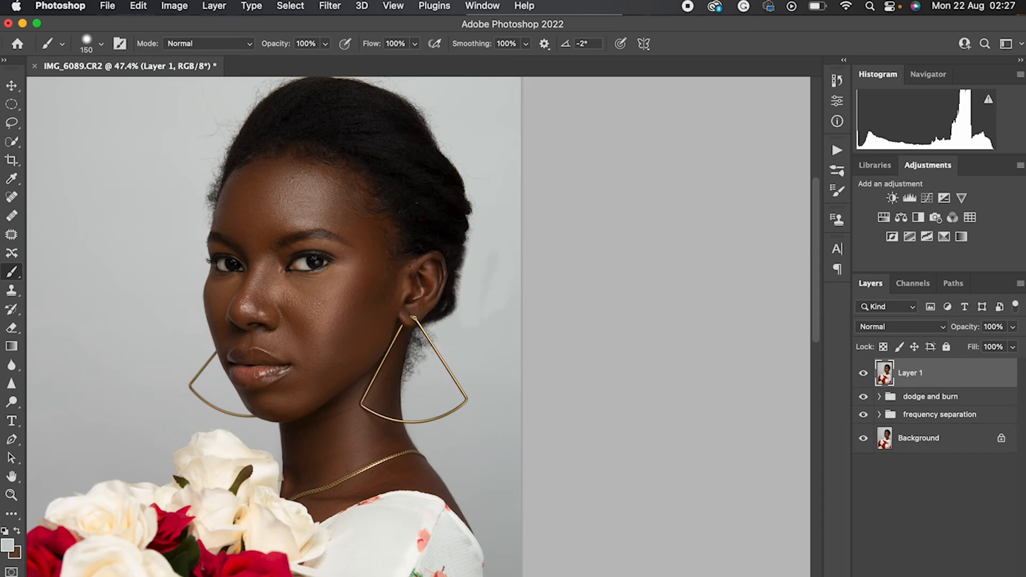
drag(459, 265, 451, 312)
Reduce the brush to 70 pixels and paint over the loose hairs along the neck inside the earring, undoing the last stroke
key(super+plus)
key(super+plus)
key(super+plus)
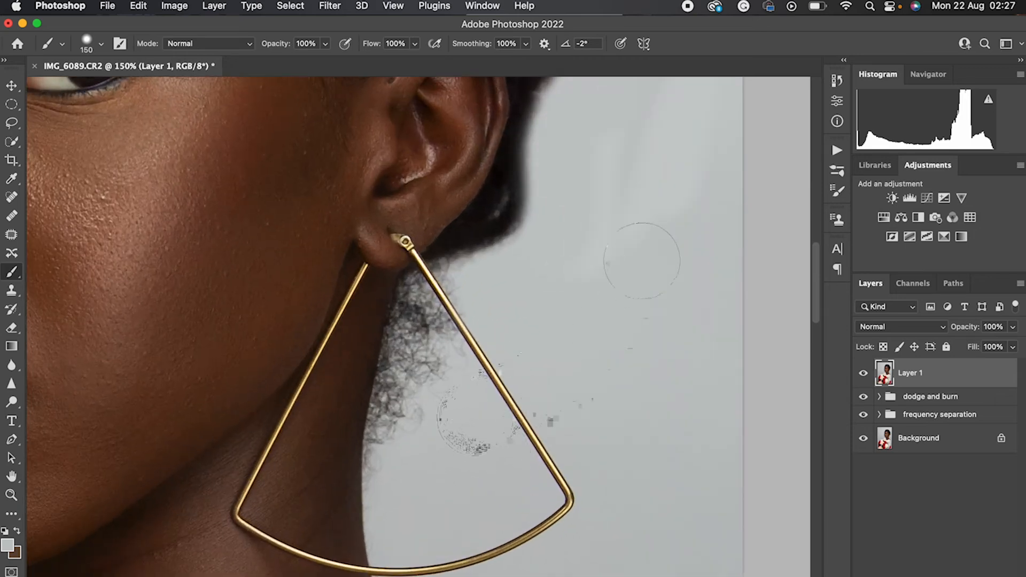
scroll(648, 236, up, 6)
scroll(648, 236, right, 3)
scroll(538, 230, down, 5)
scroll(538, 230, left, 1)
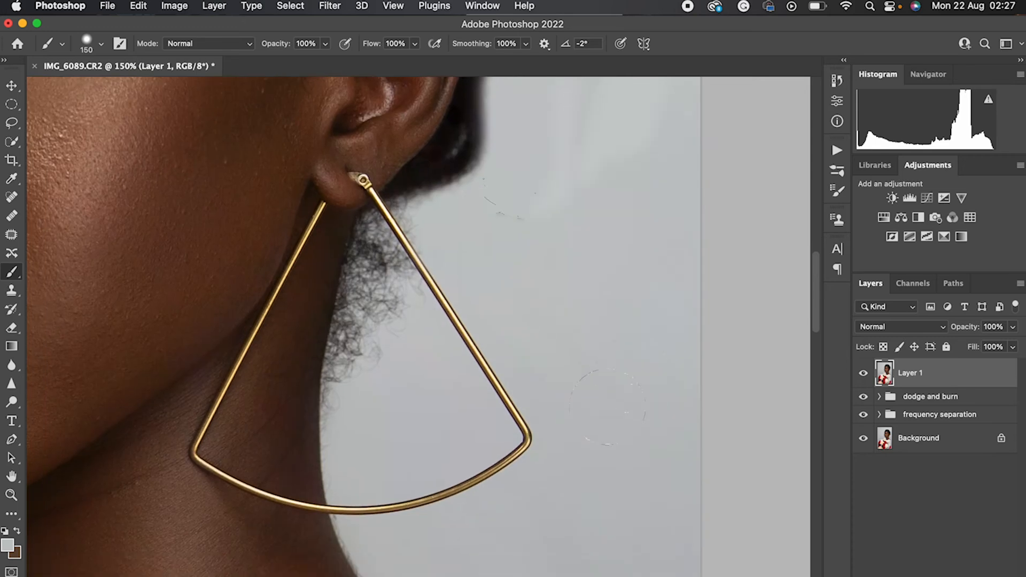
key(bracketleft)
key(bracketleft)
key(bracketleft)
key(bracketleft)
key(bracketleft)
mouse_move(348, 374)
mouse_down()
mouse_move(355, 307)
mouse_move(330, 410)
mouse_move(341, 422)
mouse_move(341, 407)
mouse_up()
key(super+z)
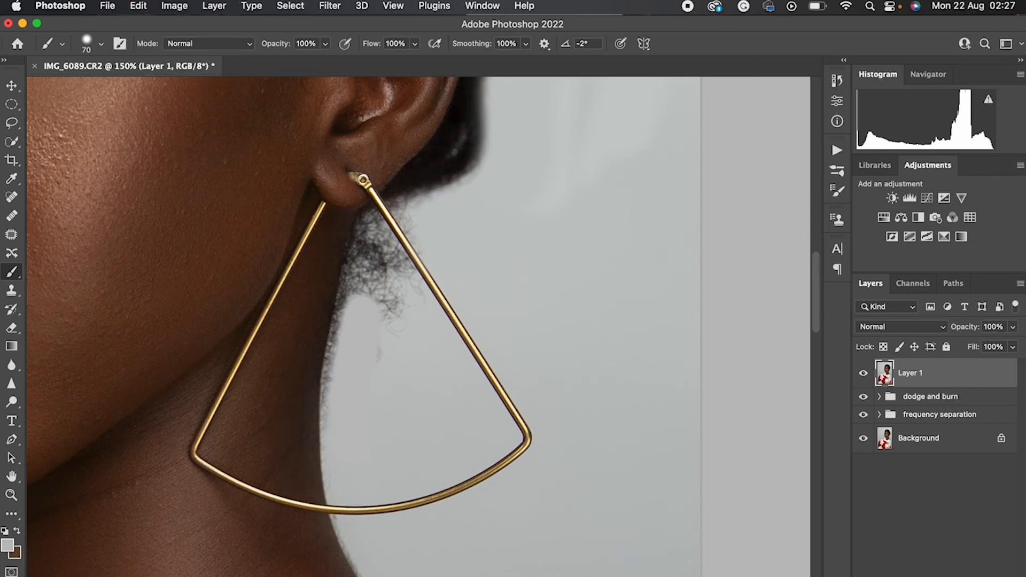
Cover the remaining loose hairs below the earlobe and along the earring's outer bar with the background gray
mouse_move(341, 431)
mouse_down()
mouse_move(348, 334)
mouse_move(344, 375)
mouse_move(324, 389)
mouse_move(327, 353)
mouse_move(368, 232)
mouse_move(404, 350)
mouse_up()
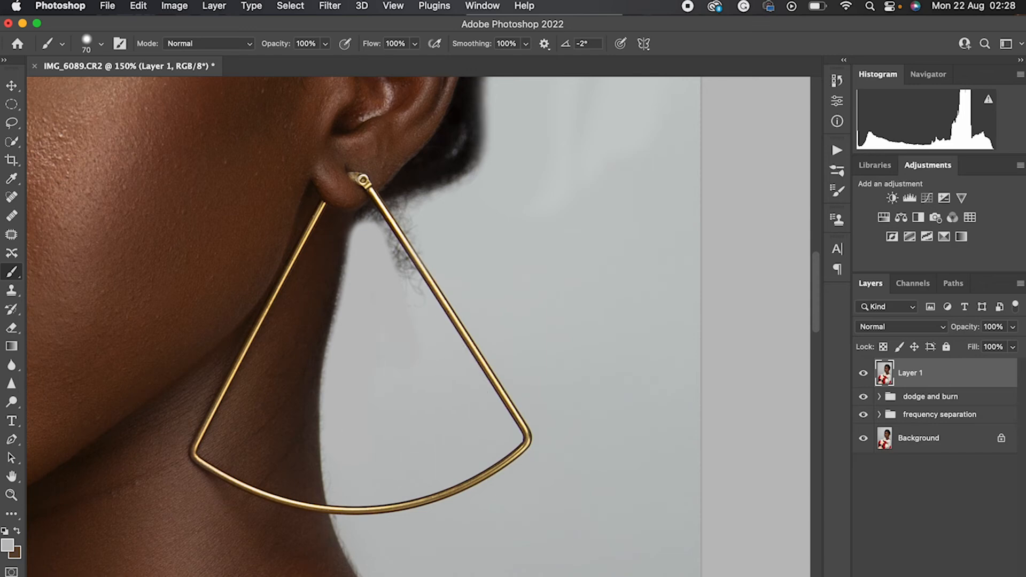
mouse_move(402, 283)
mouse_down()
mouse_move(386, 237)
mouse_move(430, 291)
mouse_up()
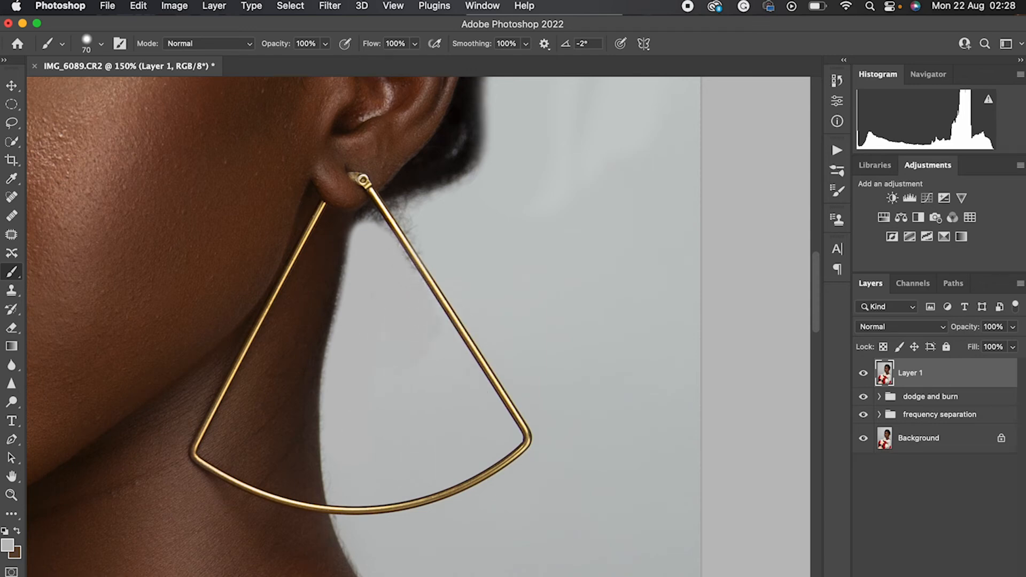
Paint background gray over the fuzz beside the earring's outer bar below the earlobe, and undo the last stroke
drag(390, 235, 367, 220)
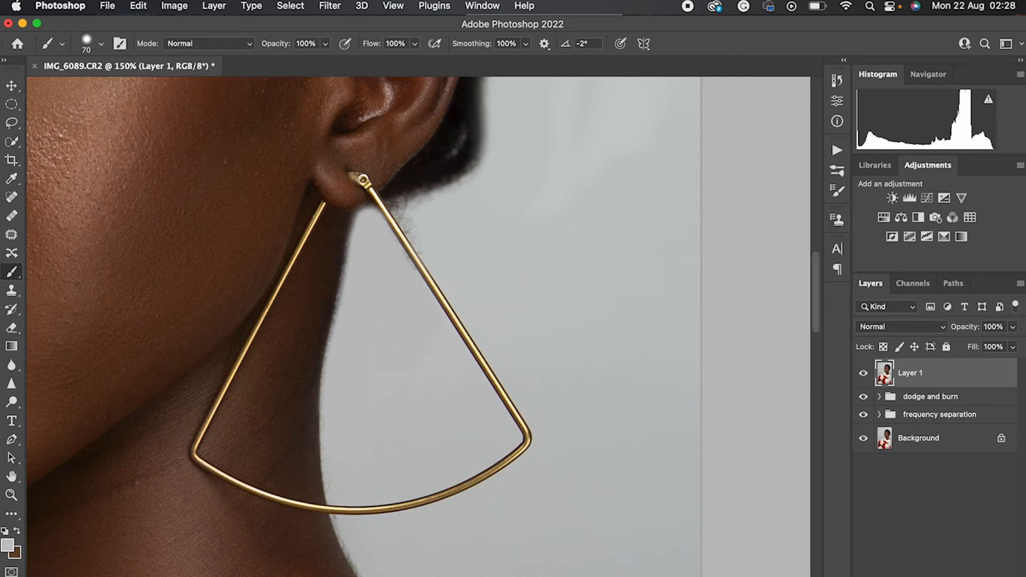
drag(422, 239, 404, 209)
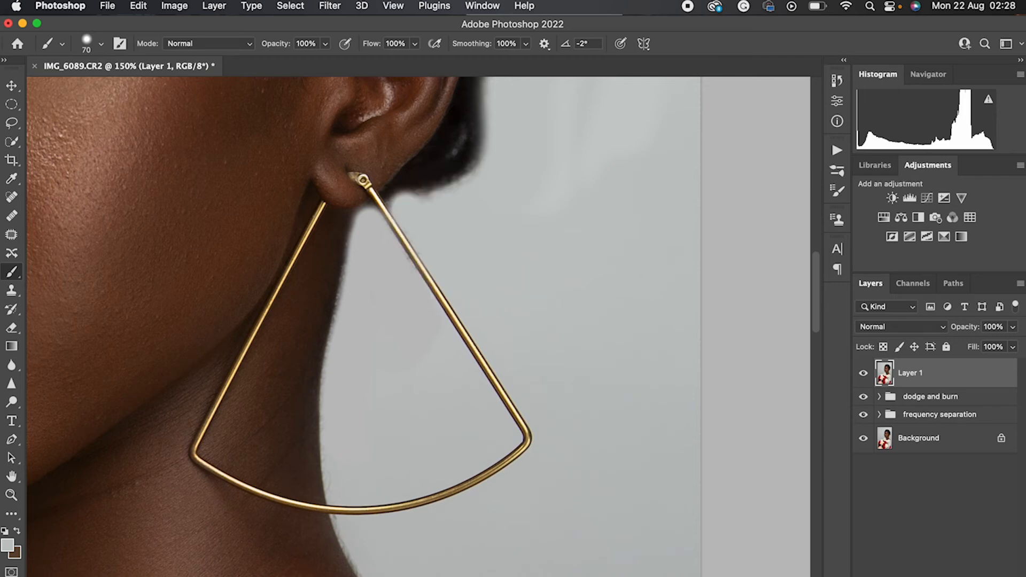
key(super+z)
Reduce the brush to 45 pixels and cover the remaining fuzz along the earring's outer bar with background gray
key(bracketleft)
key(bracketleft)
key(bracketleft)
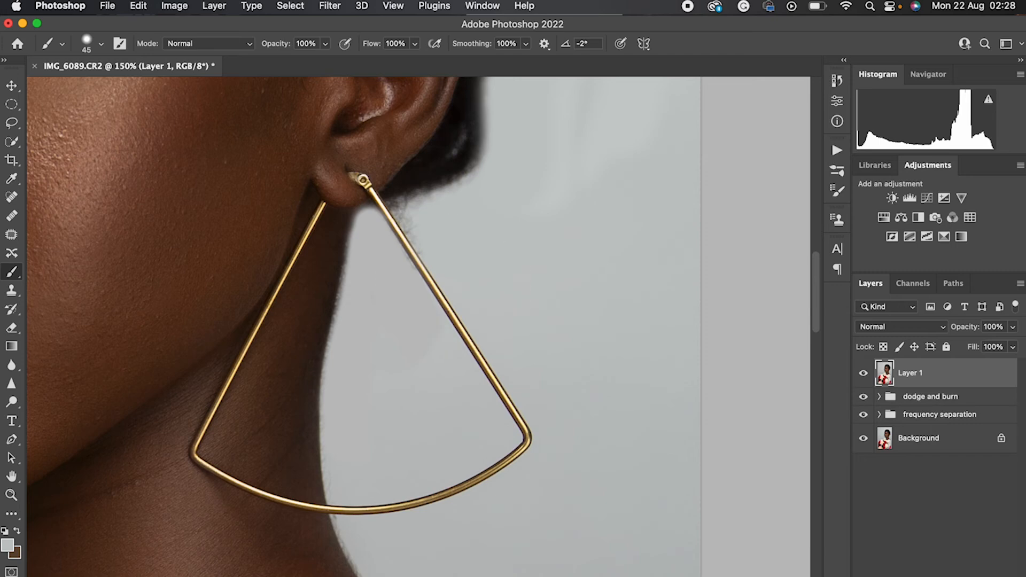
mouse_move(418, 240)
mouse_down()
mouse_move(405, 212)
mouse_move(420, 207)
mouse_move(396, 216)
mouse_move(385, 394)
mouse_up()
Try to blend the uneven background behind the head with the Mixer Brush at 500 pixels, and undo the result
key(super+minus)
key(super+minus)
key(super+minus)
key(super+minus)
scroll(389, 373, down, 1)
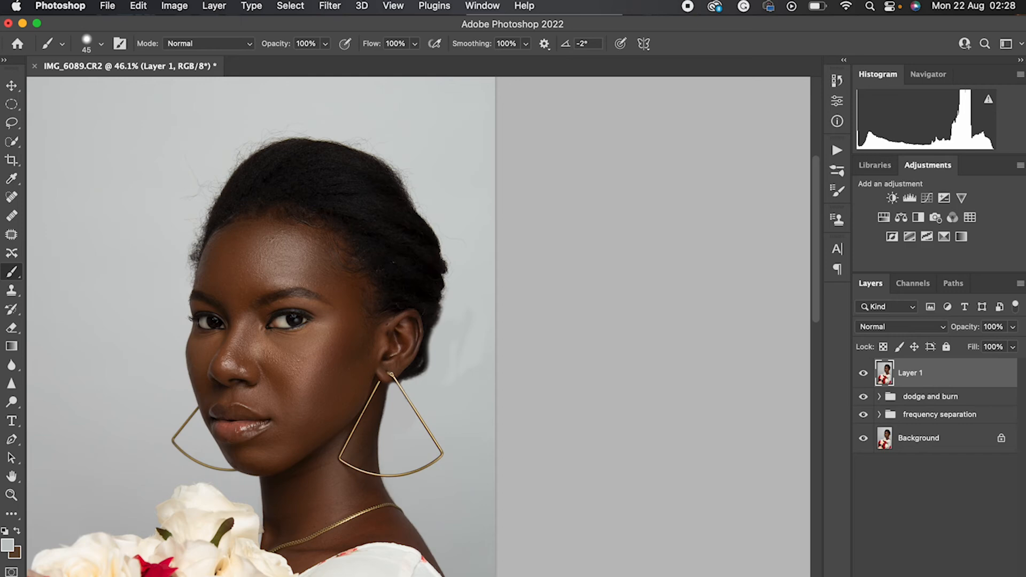
key(shift+b)
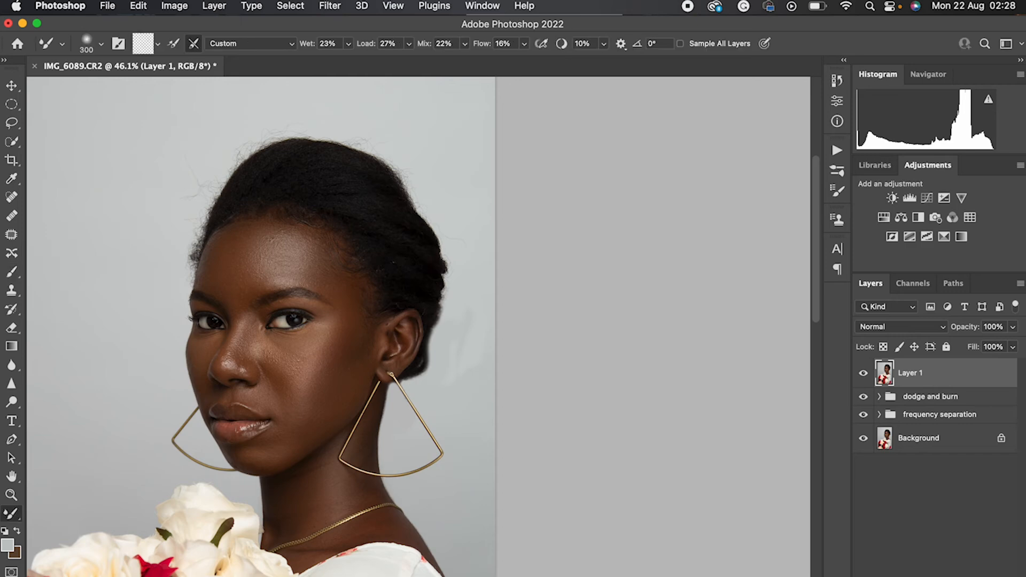
key(bracketleft)
key(bracketleft)
key(bracketleft)
key(bracketright)
key(bracketright)
key(bracketright)
key(bracketright)
key(bracketright)
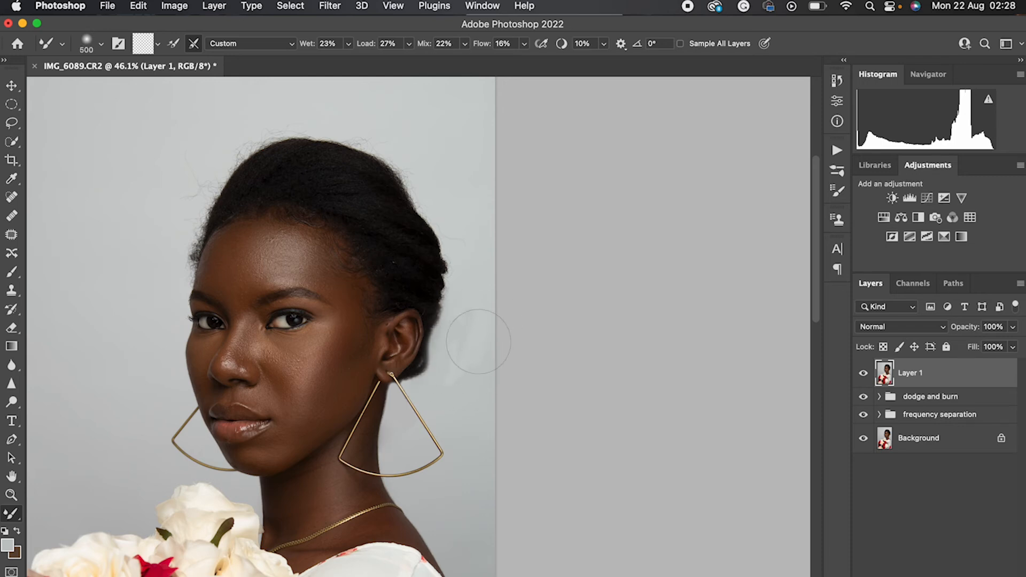
scroll(487, 374, left, 5)
scroll(497, 392, left, 3)
key(super+z)
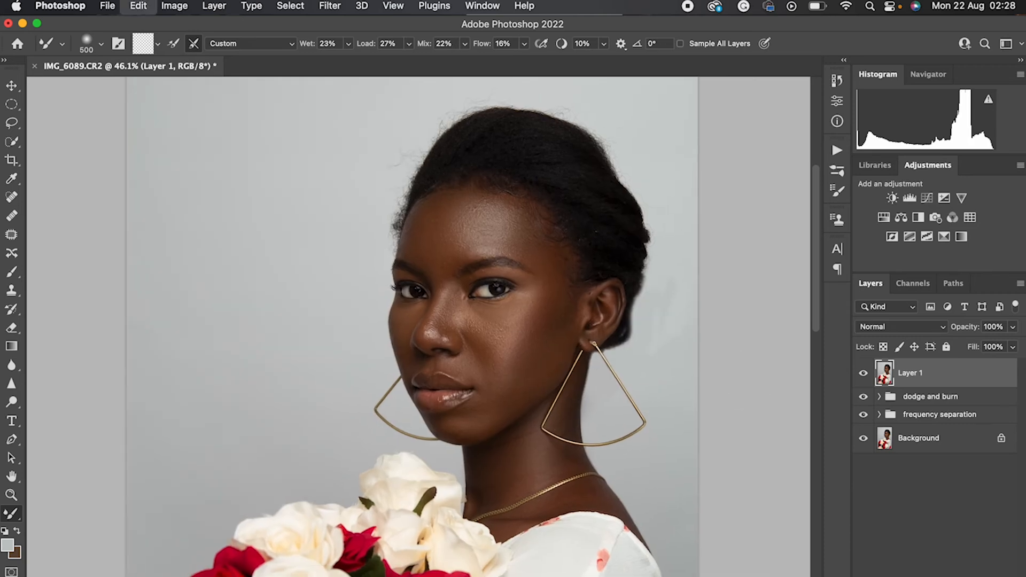
Set the Brush to 500 pixels and 22% opacity and softly paint over the uneven background behind the ear
scroll(771, 394, right, 3)
key(b)
key(bracketright)
key(bracketright)
key(bracketright)
key(bracketright)
key(bracketright)
key(bracketright)
key(bracketright)
key(bracketright)
drag(325, 44, 278, 46)
key(bracketright)
key(bracketright)
mouse_move(588, 332)
mouse_down()
mouse_move(579, 342)
mouse_move(612, 254)
mouse_move(595, 337)
mouse_up()
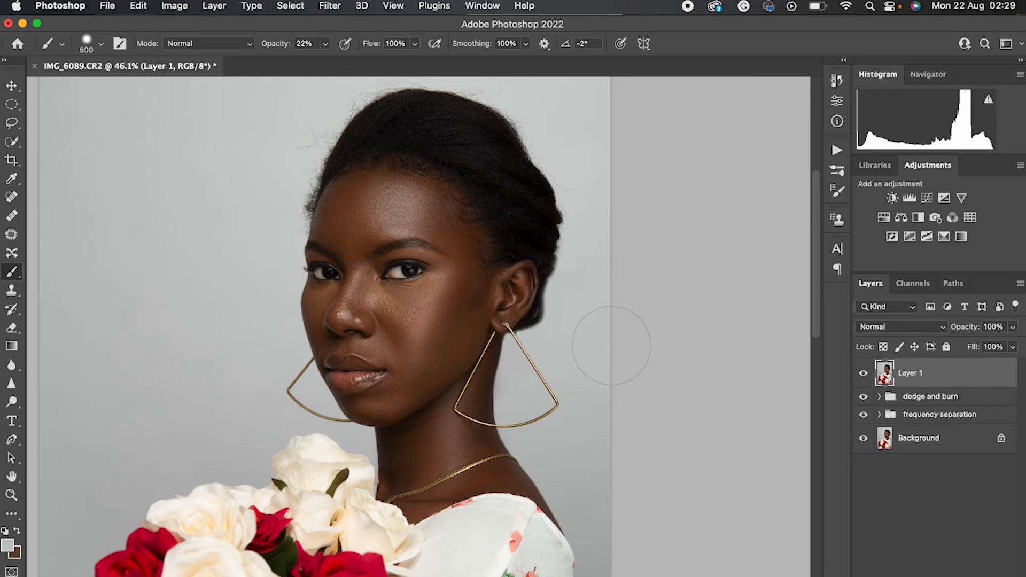
scroll(713, 291, up, 3)
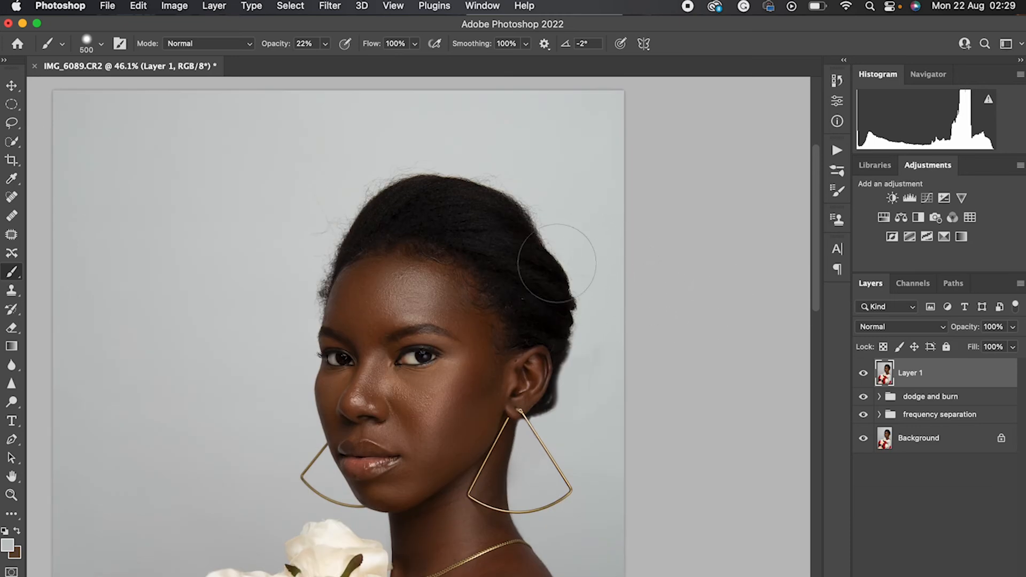
Rename the merged retouching layer to "hair"
scroll(437, 226, down, 1)
scroll(438, 228, down, 5)
scroll(627, 360, down, 3)
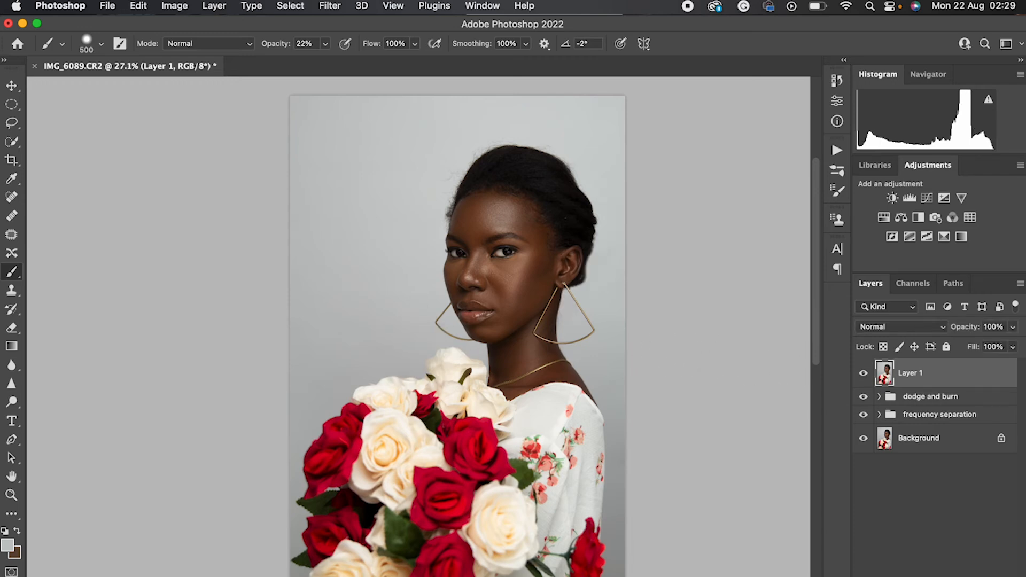
scroll(668, 376, down, 3)
scroll(692, 362, up, 3)
scroll(681, 377, down, 1)
double_click(910, 373)
text(hair)
key(Return)
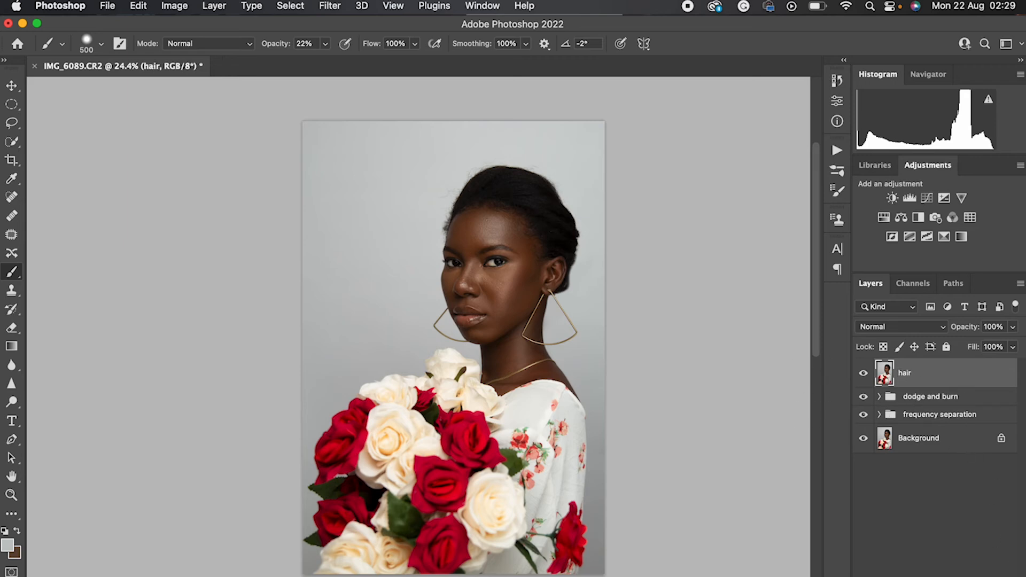
Add a Gradient Map adjustment layer with the brown, yellow and teal preset and blend it in Soft Light mode
click(938, 576)
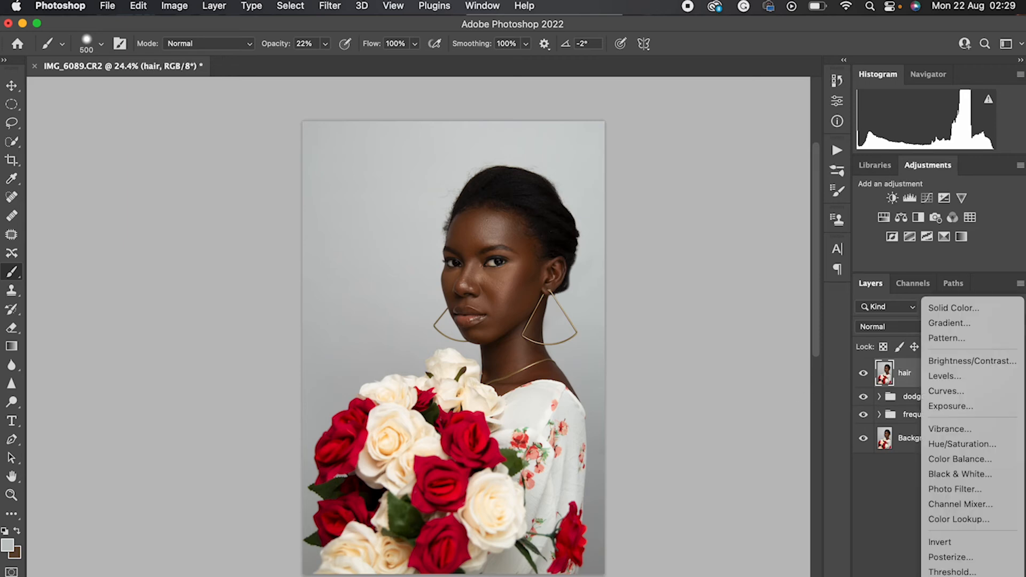
click(950, 576)
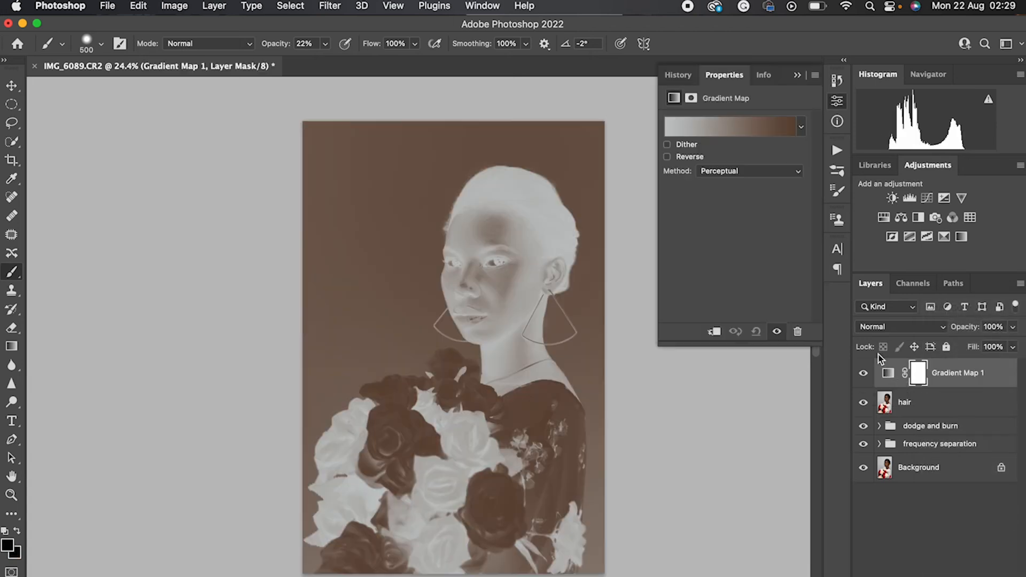
click(801, 127)
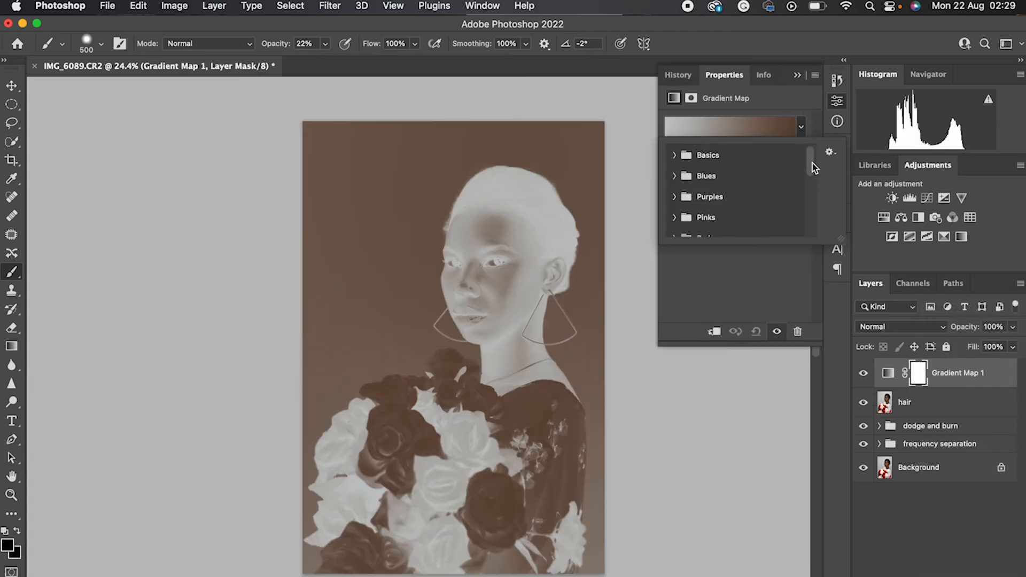
drag(812, 163, 830, 271)
click(701, 225)
click(725, 225)
click(903, 327)
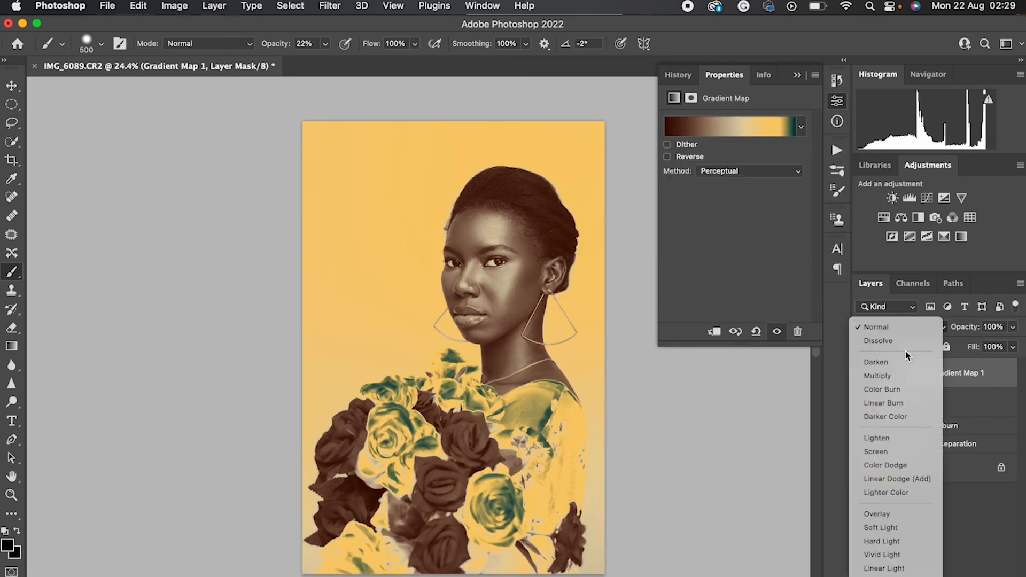
click(891, 531)
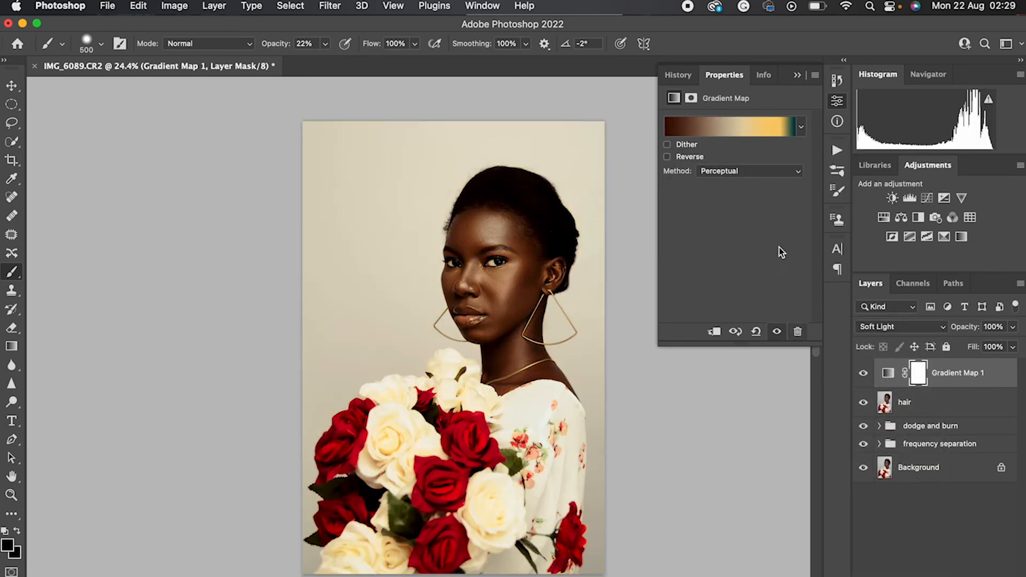
Try the brown-to-teal preset on the gradient map and return to the brown, yellow and teal one
click(759, 133)
click(901, 183)
click(799, 131)
click(701, 225)
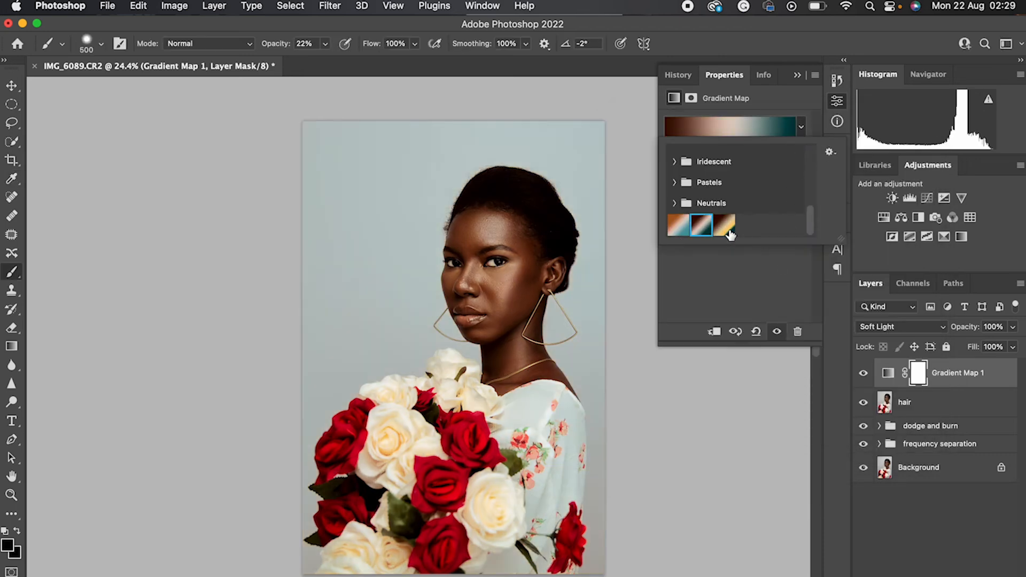
click(723, 229)
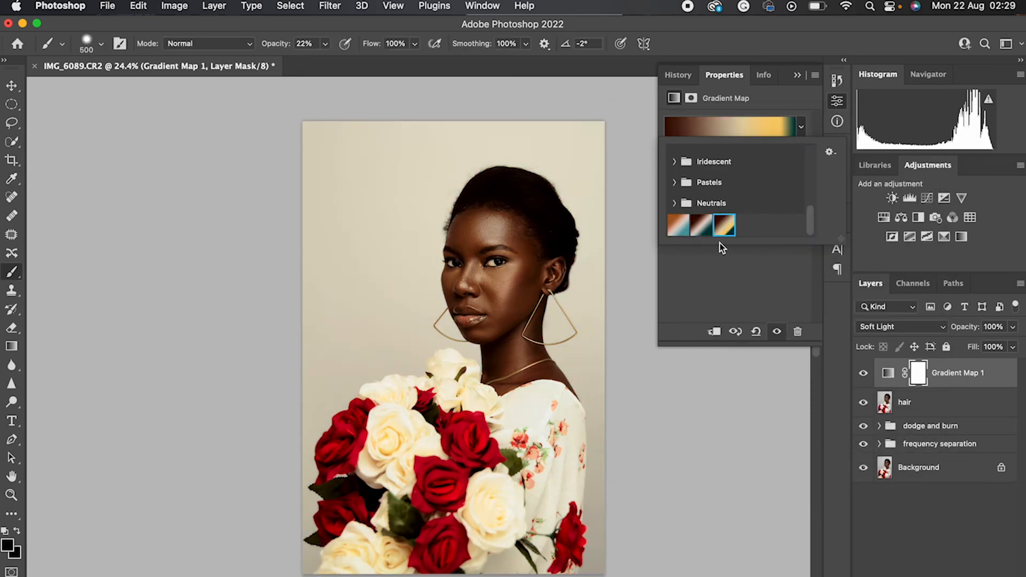
Set the gradient map layer's opacity to 50% and its fill to 66%
click(797, 79)
click(798, 76)
drag(979, 321, 866, 327)
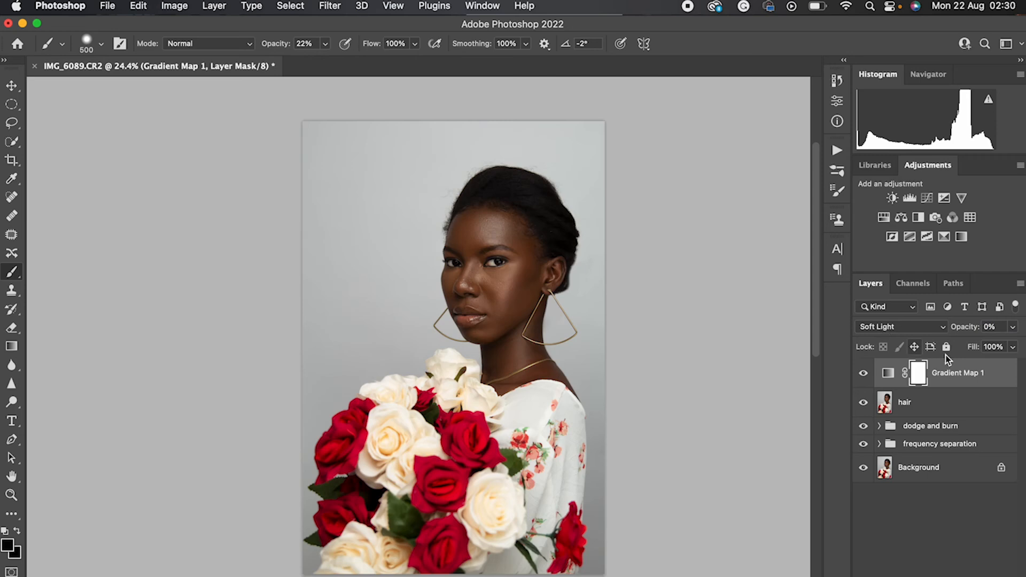
mouse_move(960, 328)
mouse_down()
mouse_move(968, 341)
mouse_move(980, 331)
mouse_move(963, 328)
mouse_up()
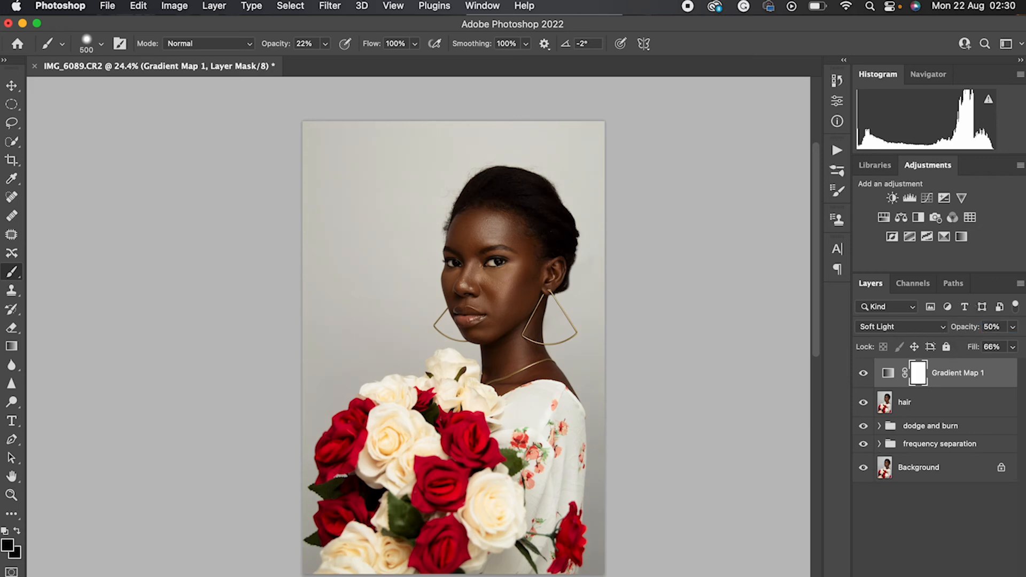
Add a Selective Color adjustment layer above the gradient map and reduce the black amount in the Reds
click(930, 576)
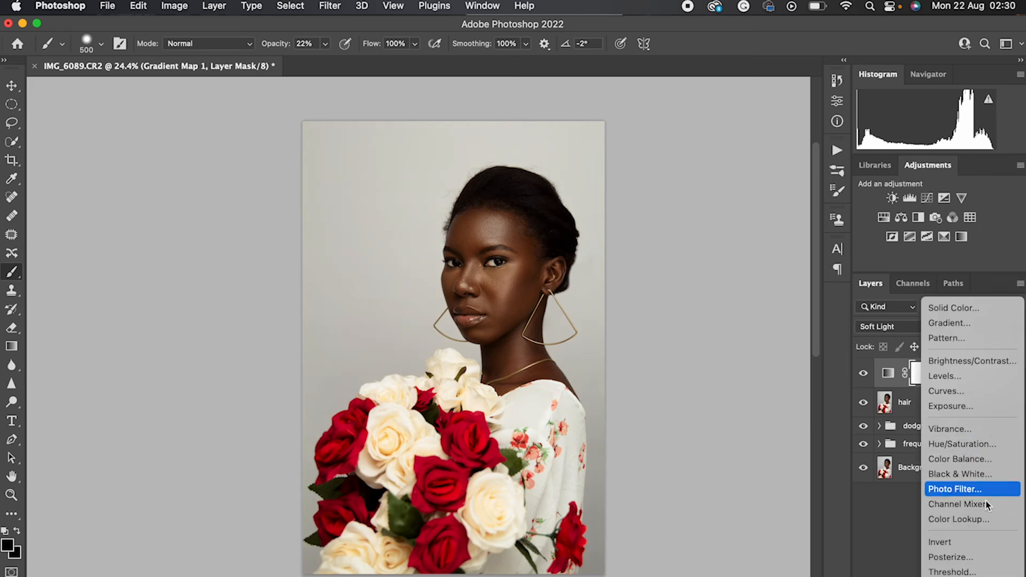
click(957, 576)
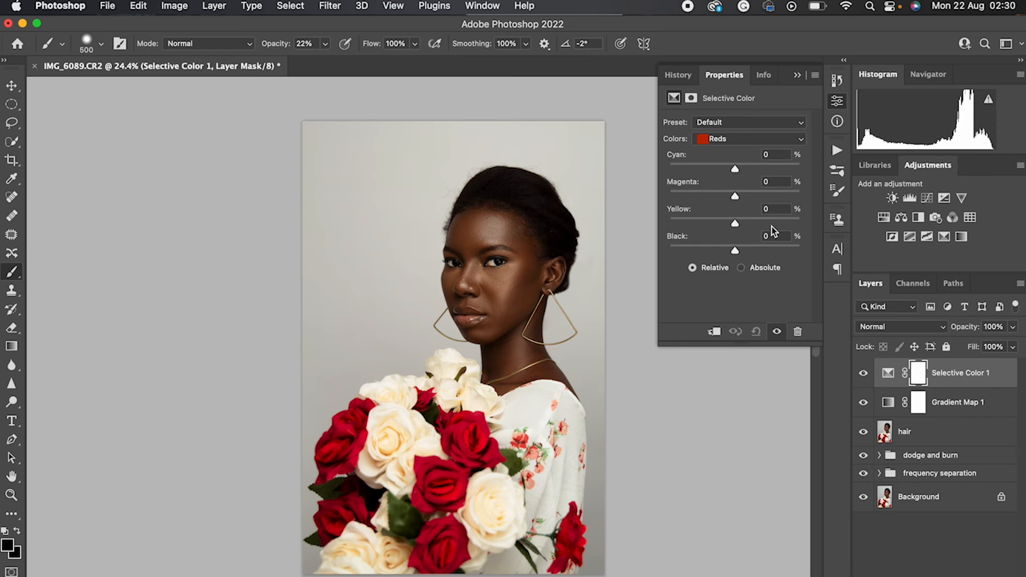
mouse_move(735, 257)
mouse_down()
mouse_move(711, 247)
mouse_move(729, 252)
mouse_move(719, 251)
mouse_up()
Set the selective color's black amount to +45% for the Whites and +3% for the Neutrals
click(737, 141)
click(726, 202)
drag(735, 252, 759, 238)
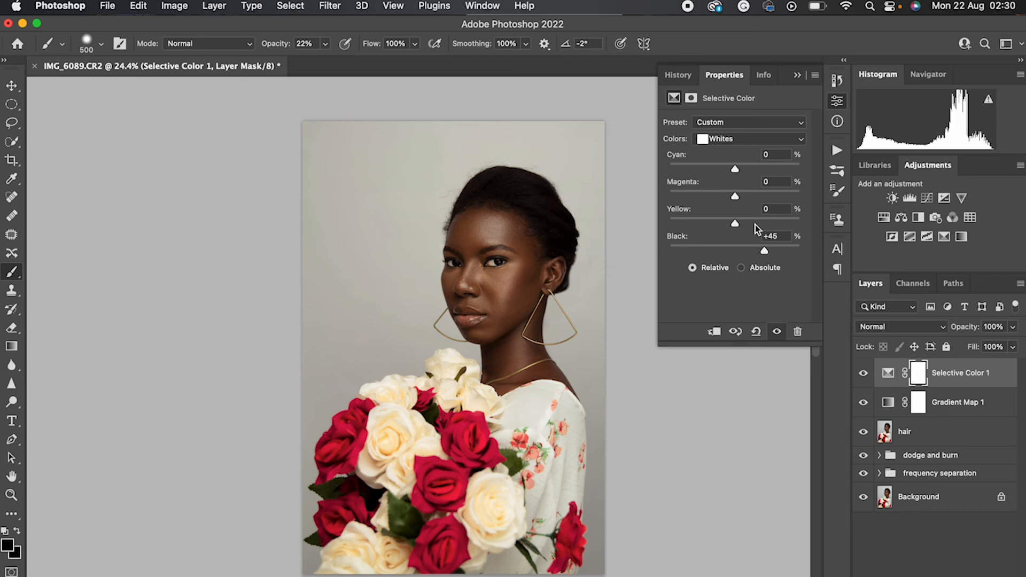
click(737, 138)
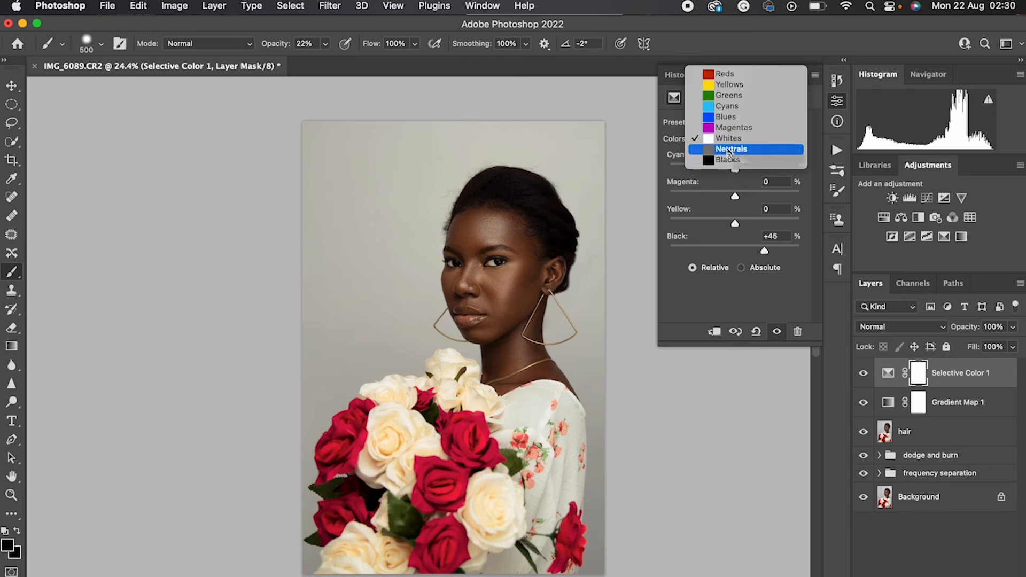
click(738, 150)
drag(739, 250, 736, 226)
Set the selective color's black amount to -7% for the Blacks
click(732, 140)
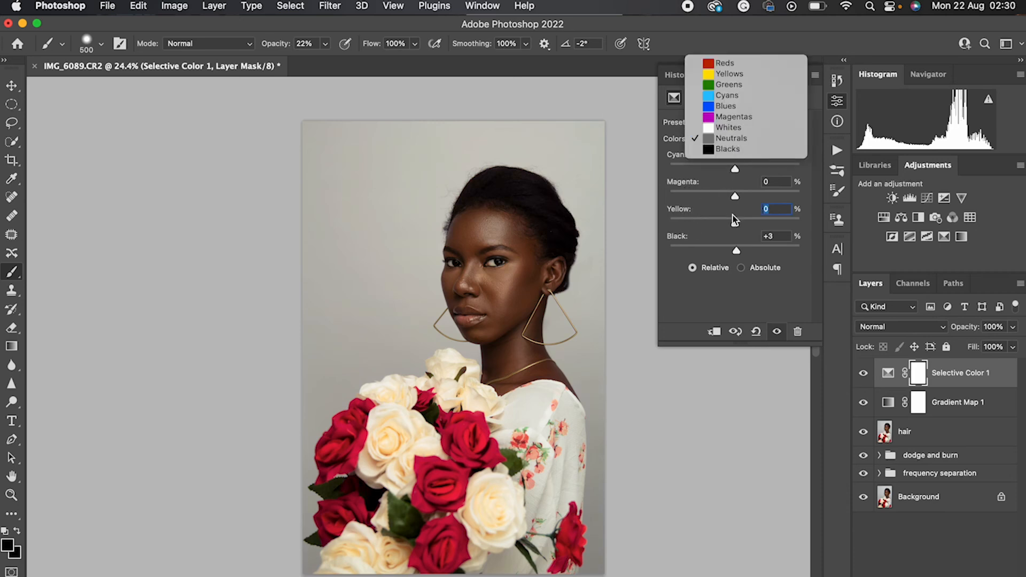
click(727, 149)
mouse_move(736, 251)
mouse_down()
mouse_move(711, 251)
mouse_move(738, 253)
mouse_move(729, 255)
mouse_up()
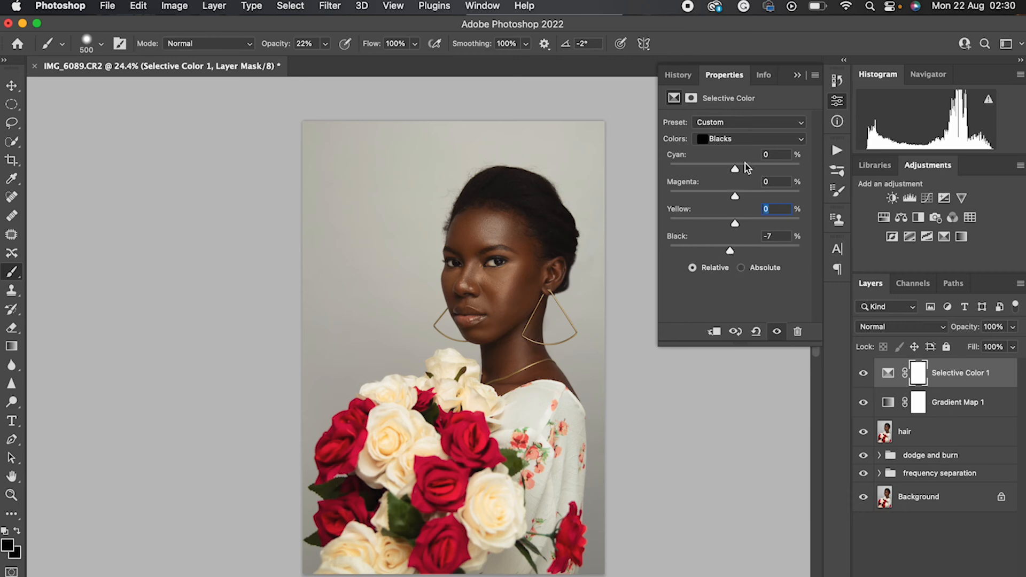
click(743, 140)
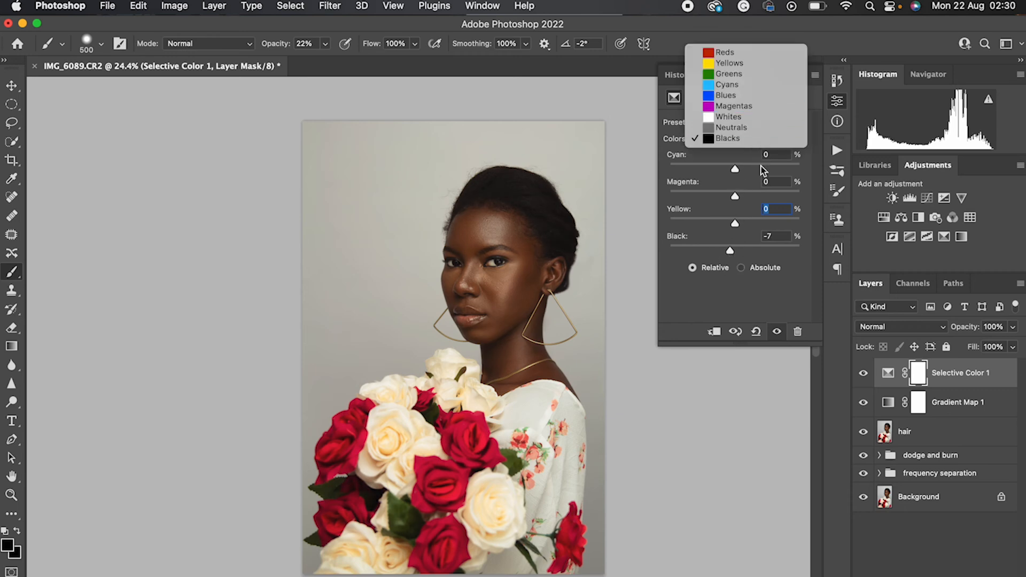
click(765, 293)
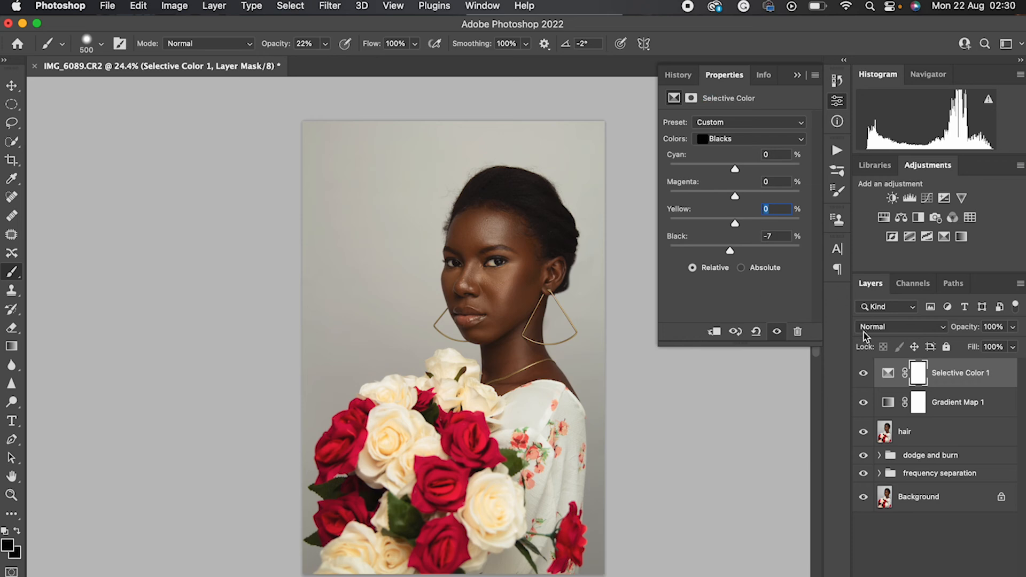
Compare the portrait with and without the selective color and gradient map adjustments
click(863, 374)
click(862, 373)
click(864, 403)
click(863, 374)
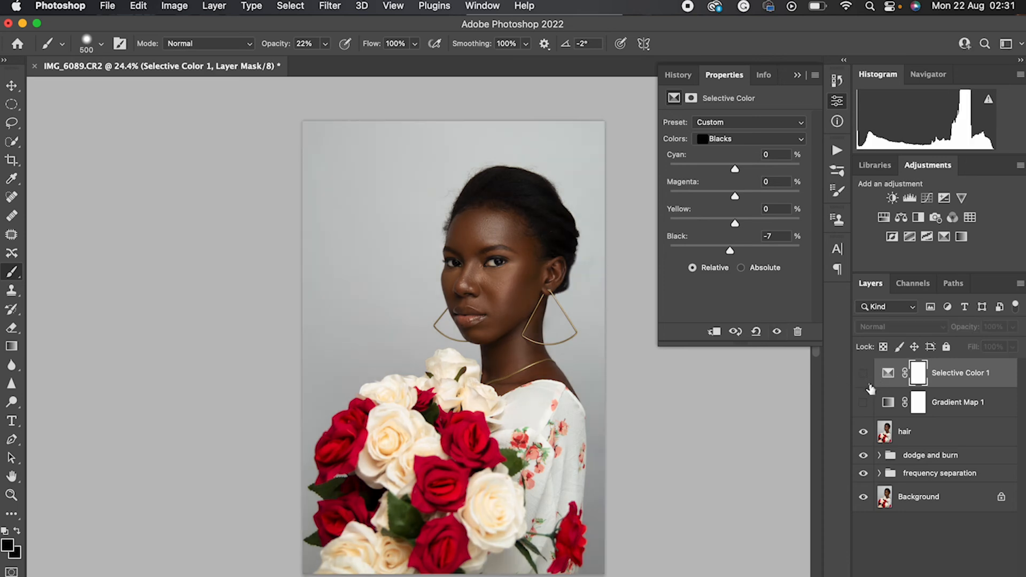
click(863, 403)
click(863, 373)
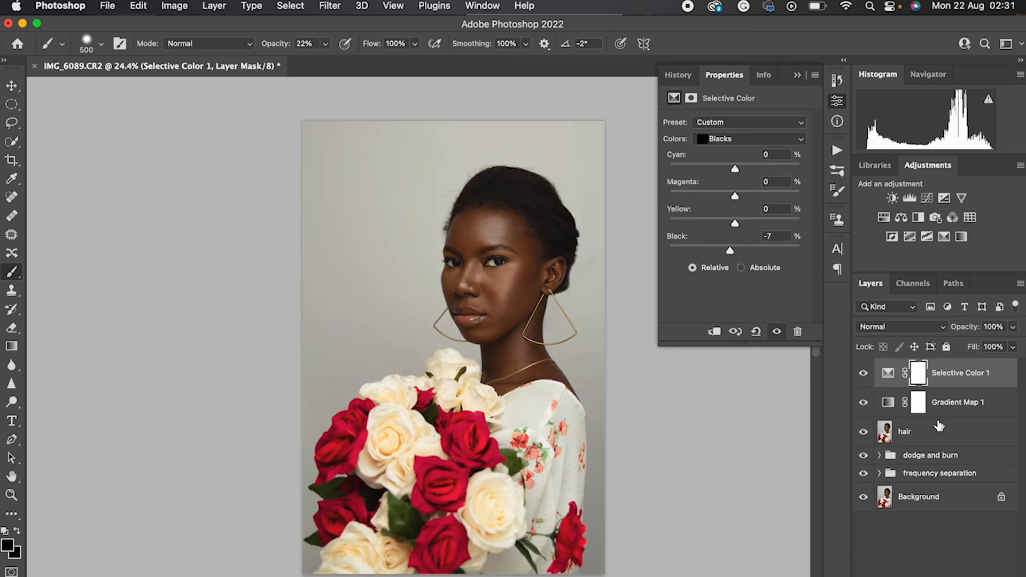
Group the selective color and gradient map layers and name the group "grading"
shift+click(959, 401)
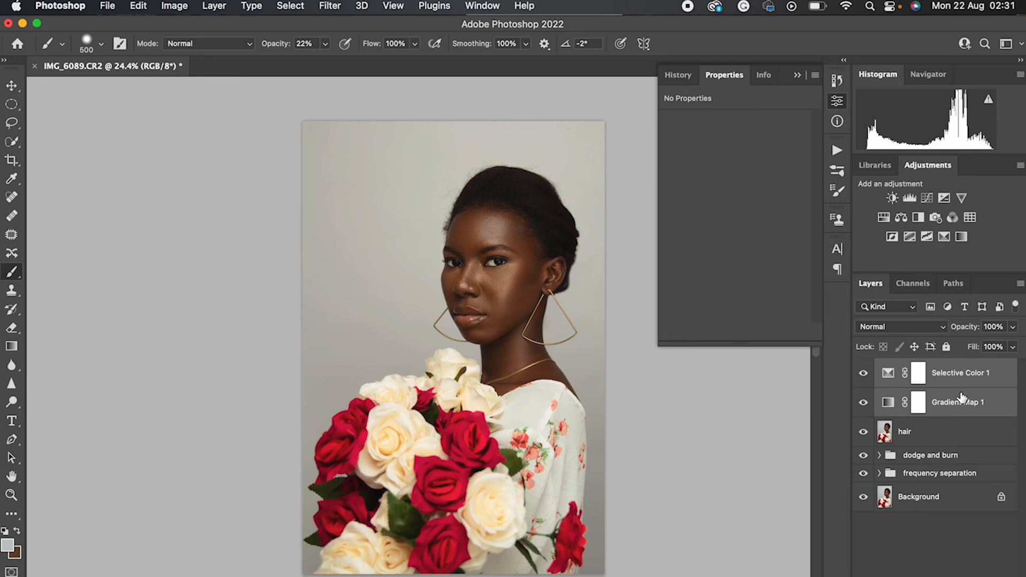
key(super+g)
double_click(911, 367)
text(ga)
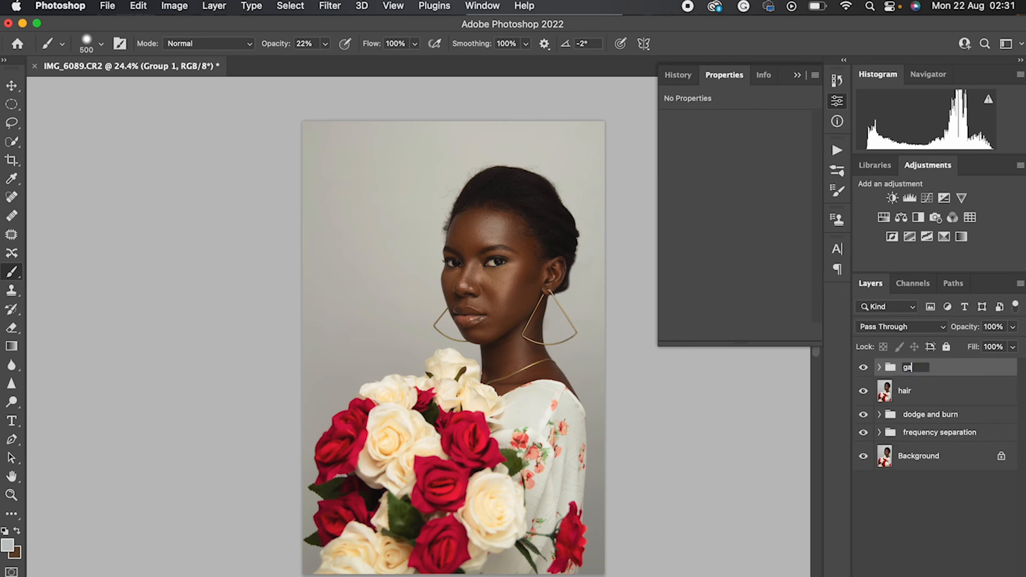
key(Return)
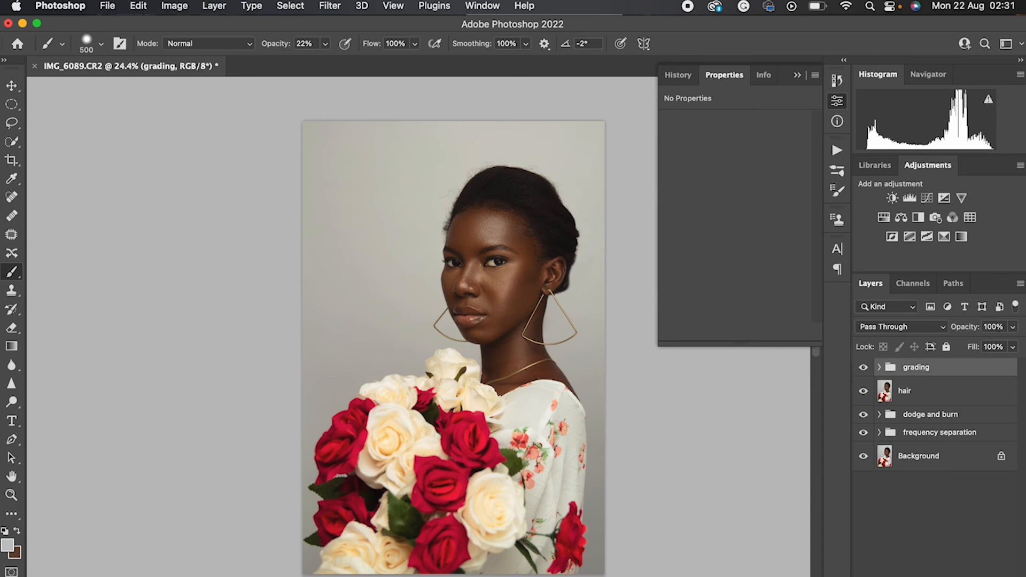
Check the portrait before and after color grading by hiding and showing the grading group
click(864, 368)
click(864, 369)
drag(852, 369, 851, 369)
click(862, 369)
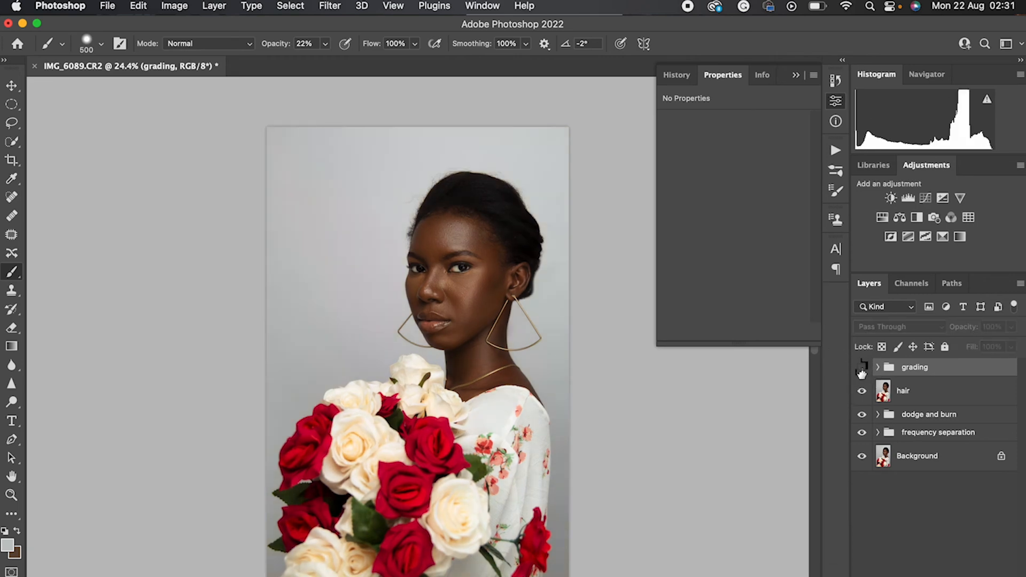
click(862, 369)
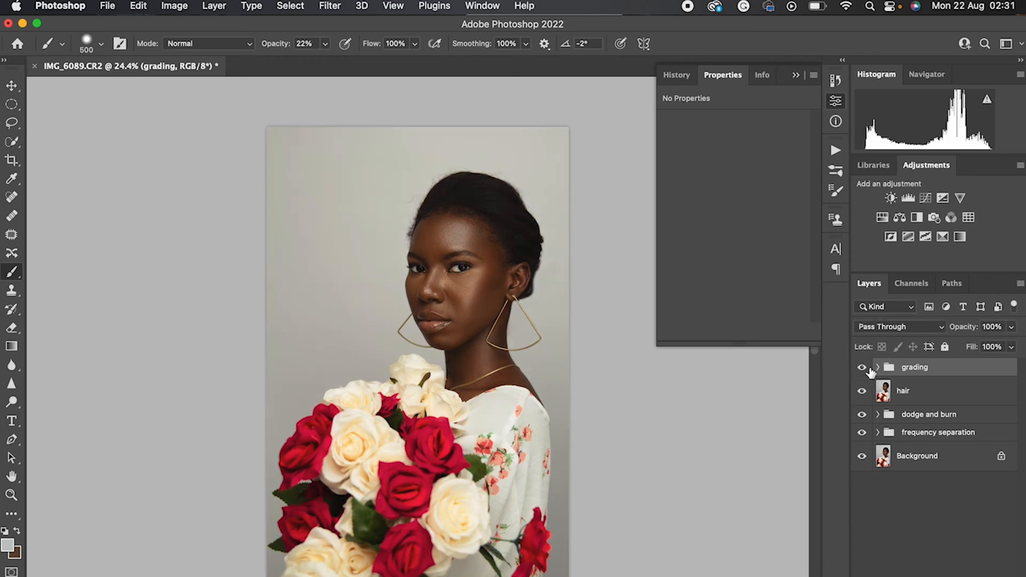
Rename the grading group "grading 1" and hide it
double_click(930, 366)
key(Return)
click(862, 367)
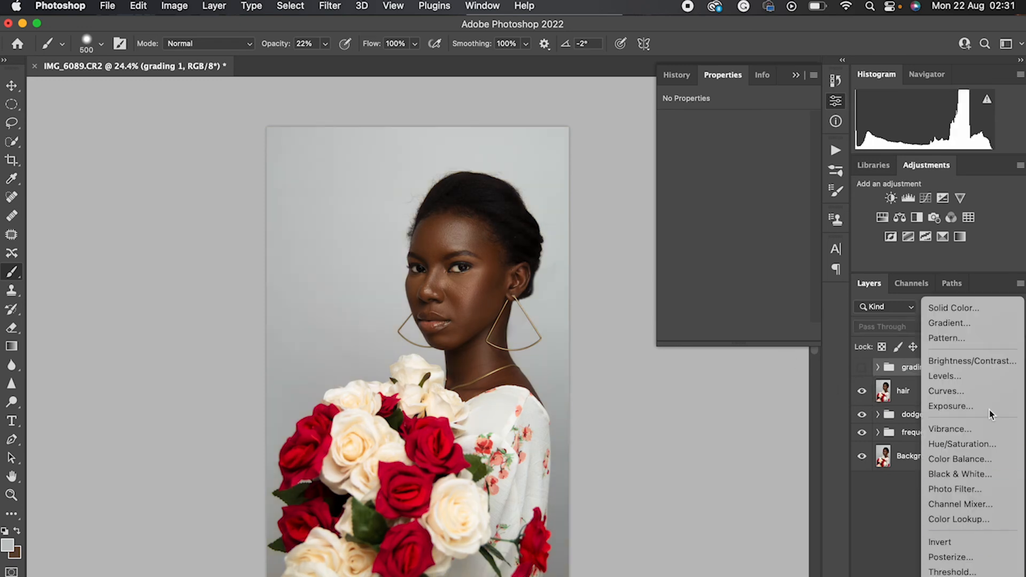
Add a Vibrance adjustment layer above the grading 1 group with vibrance +38 and saturation -9
click(964, 426)
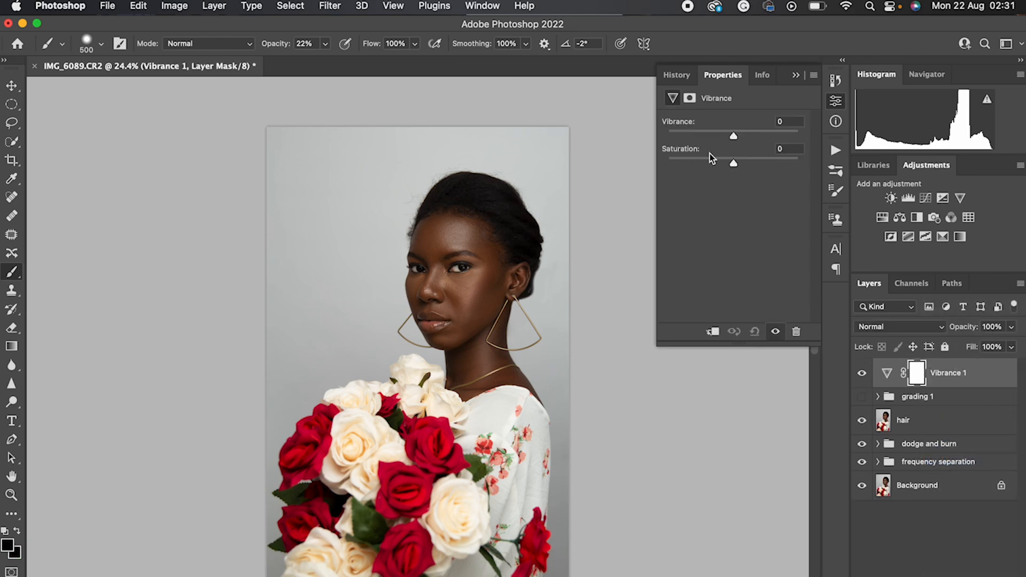
drag(733, 136, 759, 139)
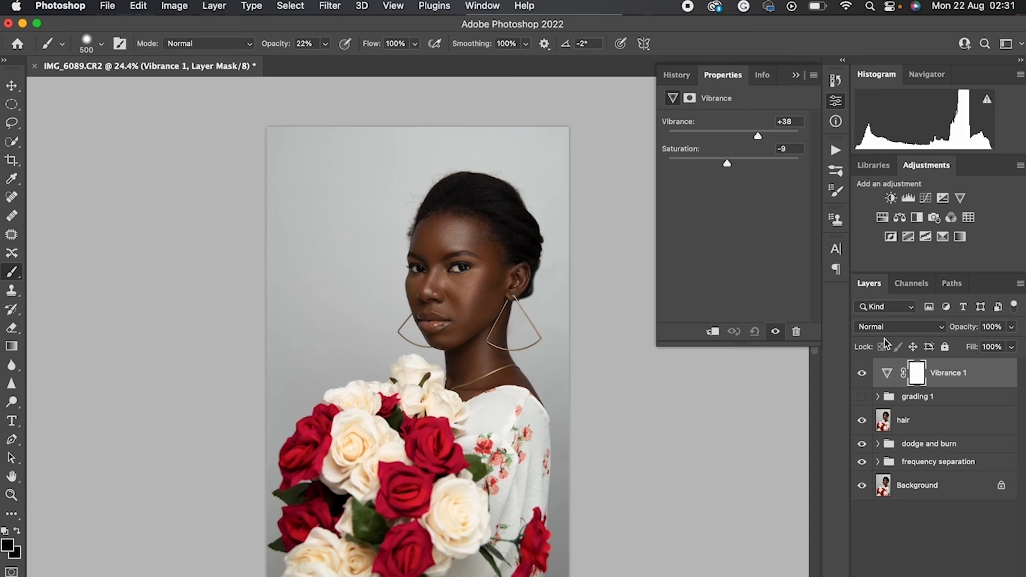
Add a Brightness/Contrast adjustment layer above the vibrance layer with brightness 9 and contrast 7
click(938, 576)
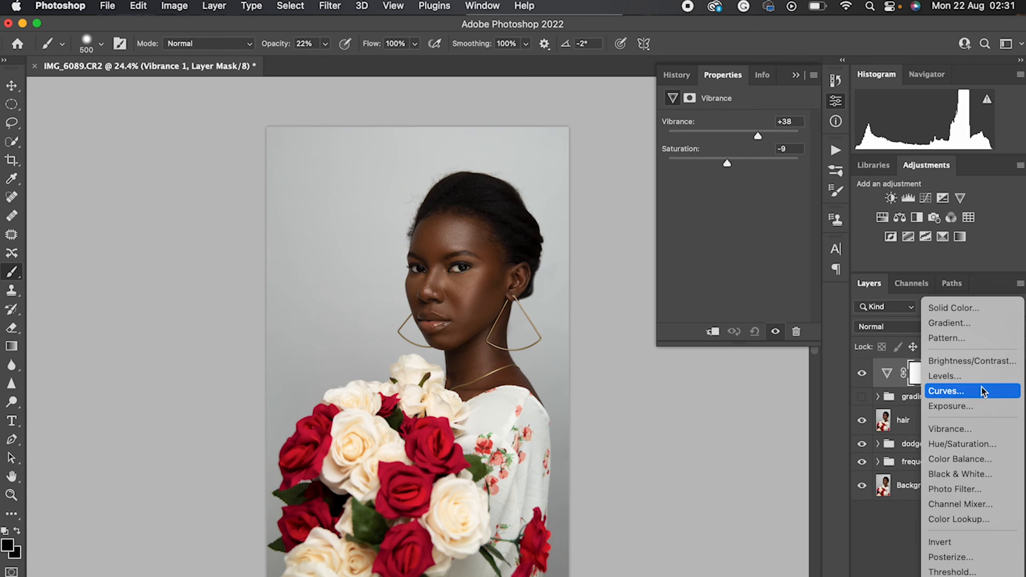
click(967, 361)
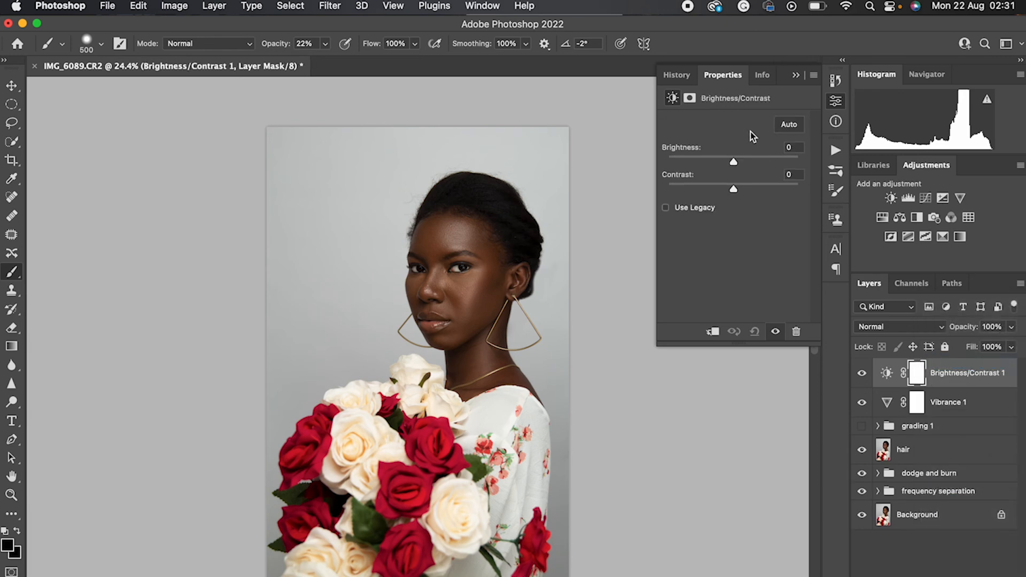
drag(735, 163, 740, 197)
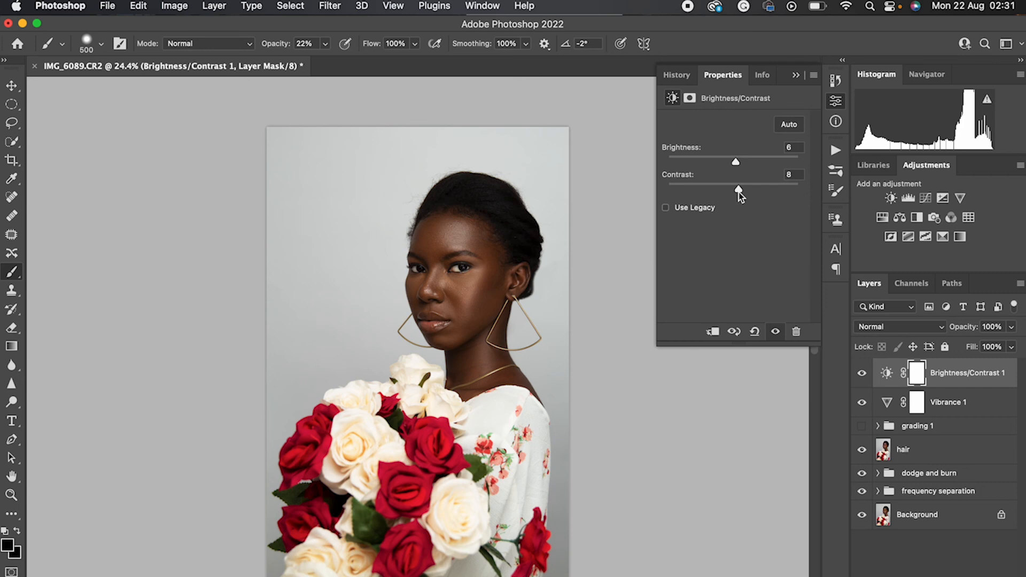
drag(738, 191, 737, 191)
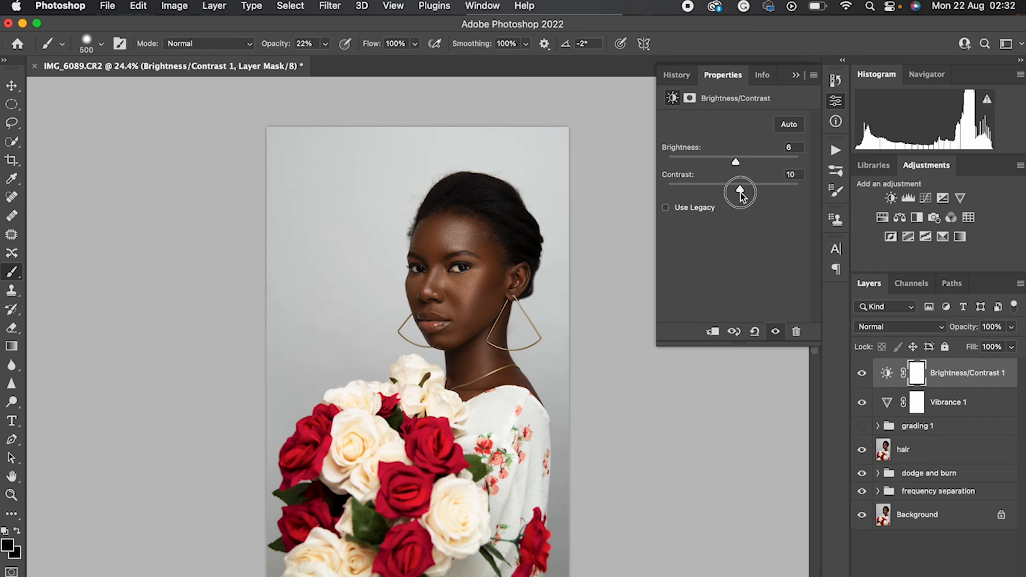
drag(737, 154, 737, 162)
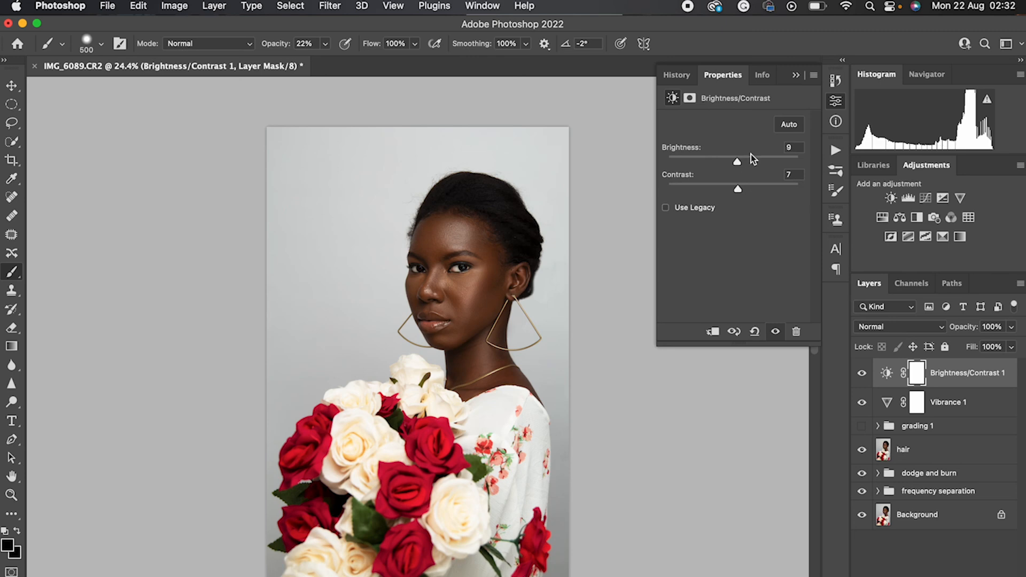
click(796, 75)
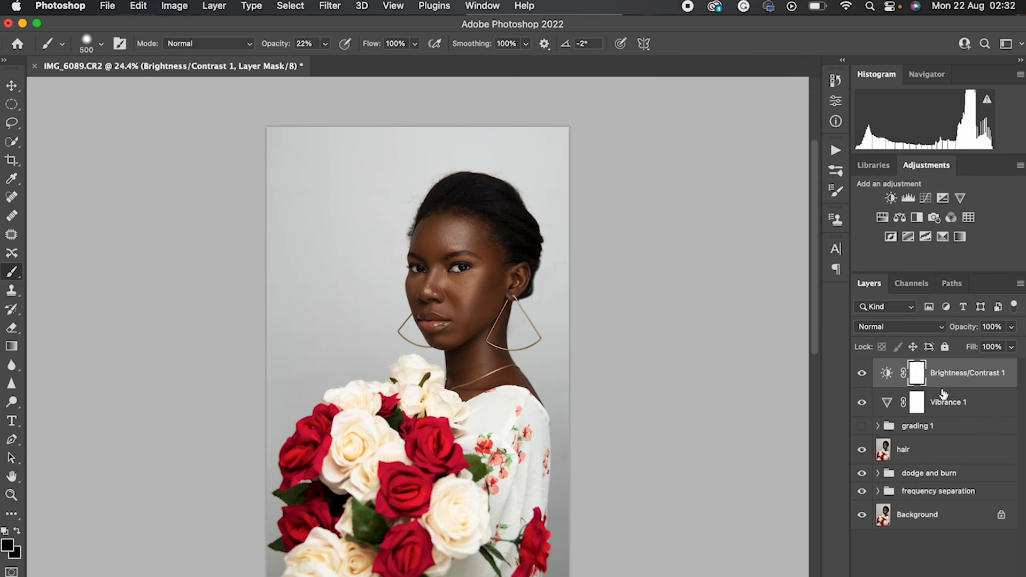
Group the Brightness/Contrast and Vibrance layers and name the group "grading 2"
shift+click(965, 405)
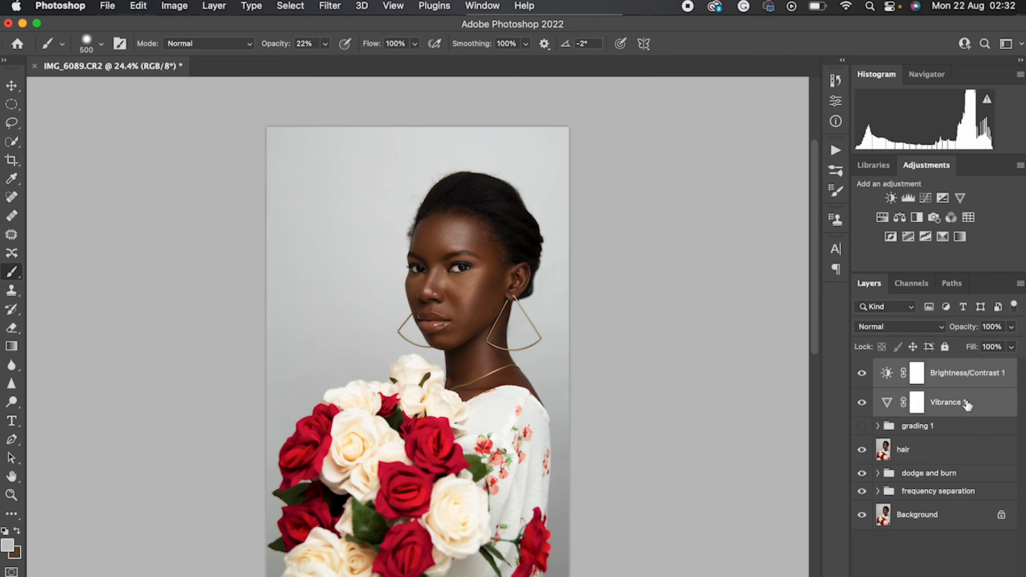
key(super+g)
double_click(917, 367)
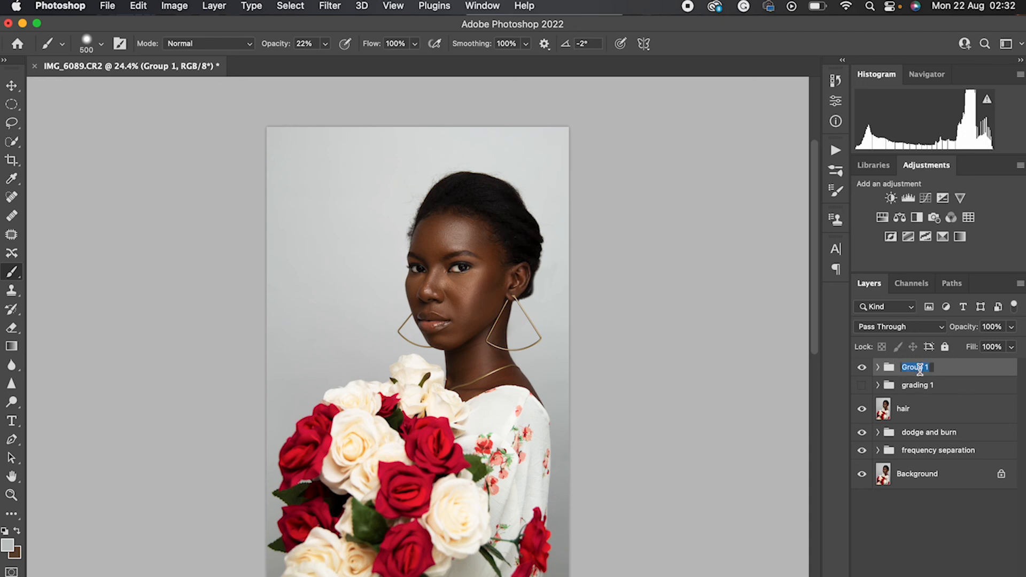
text(grading 2)
key(Return)
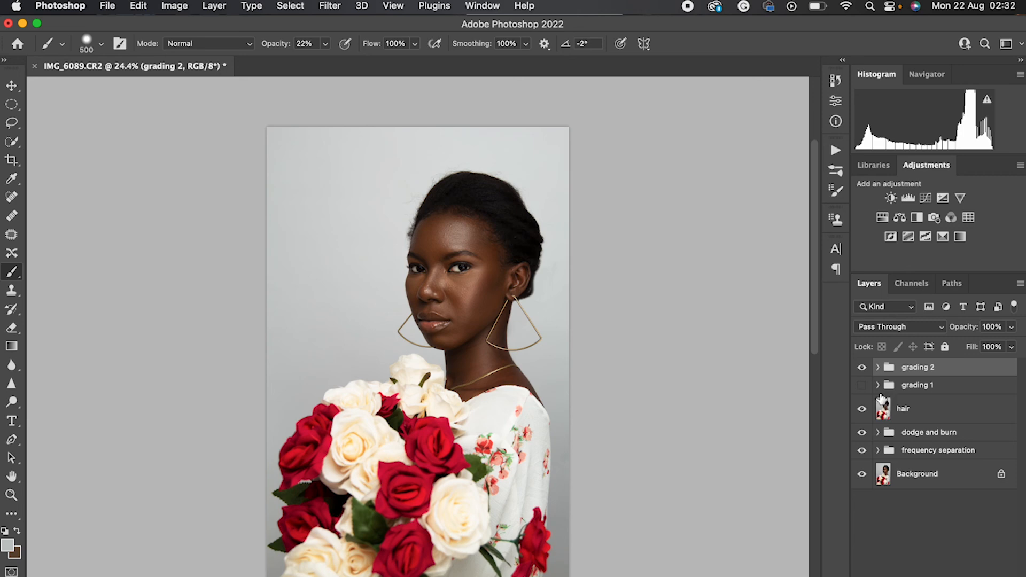
Compare the two color grades by hiding and showing the grading 1 and grading 2 groups, together and separately
click(862, 384)
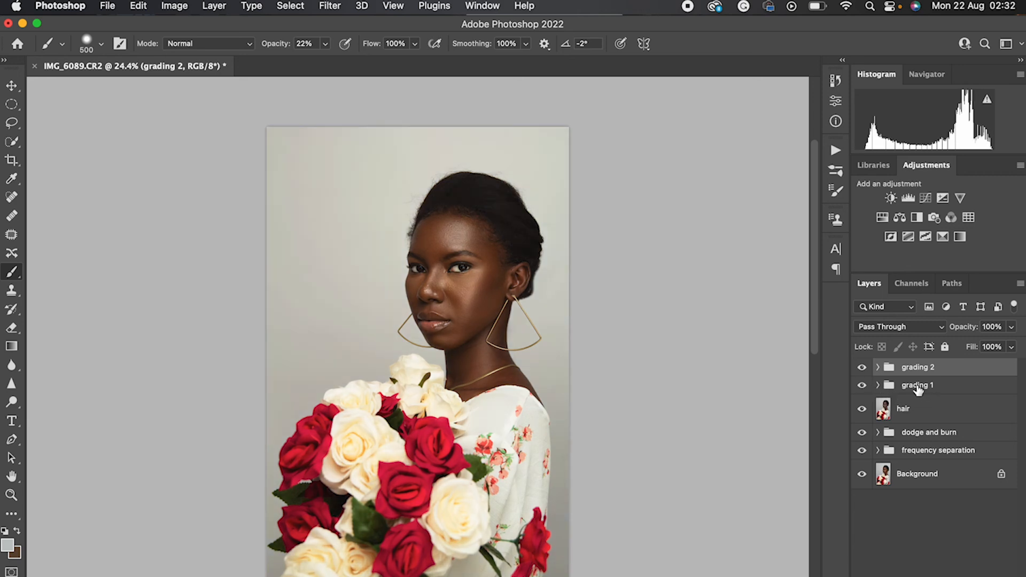
click(862, 386)
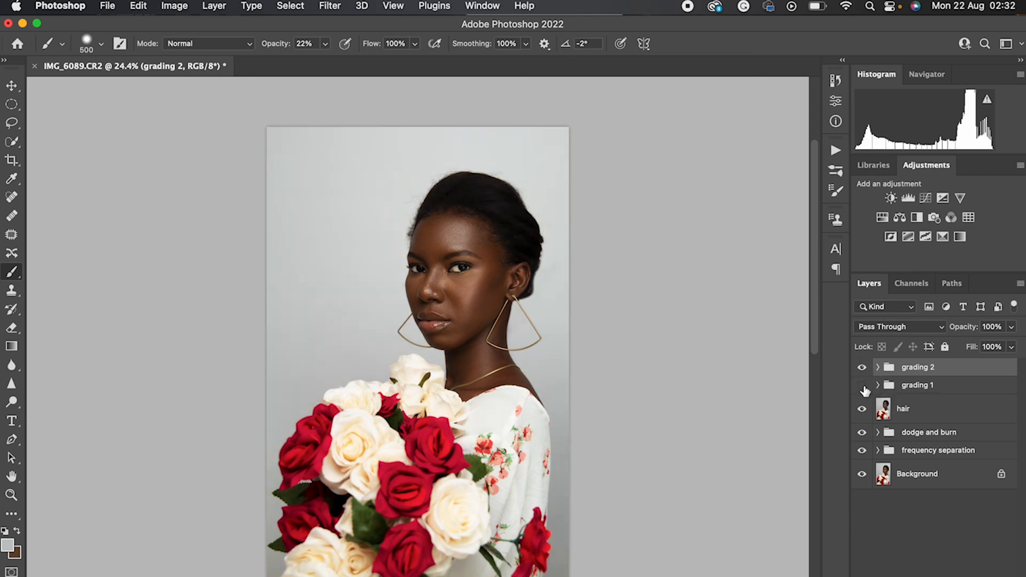
click(861, 367)
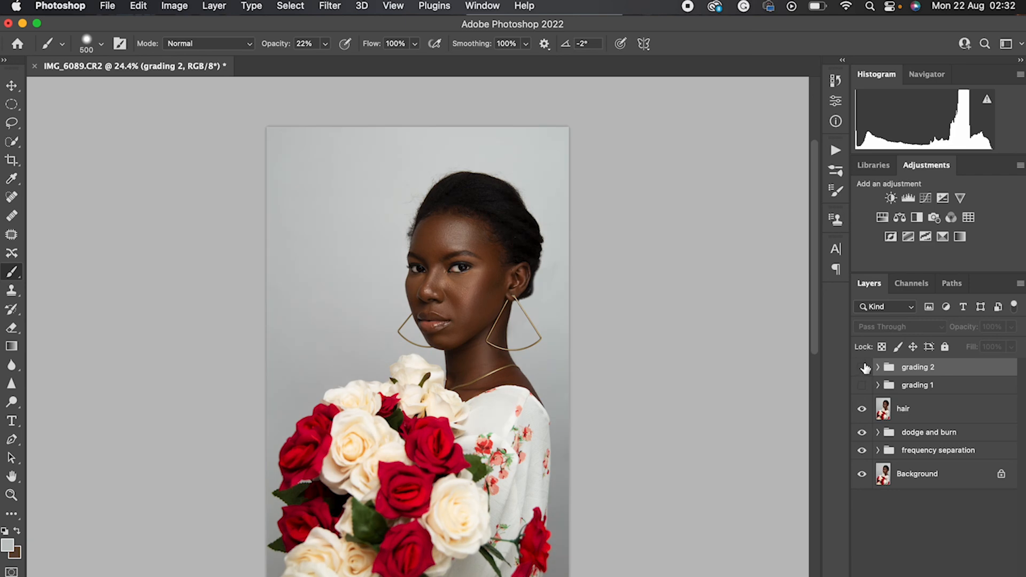
click(862, 367)
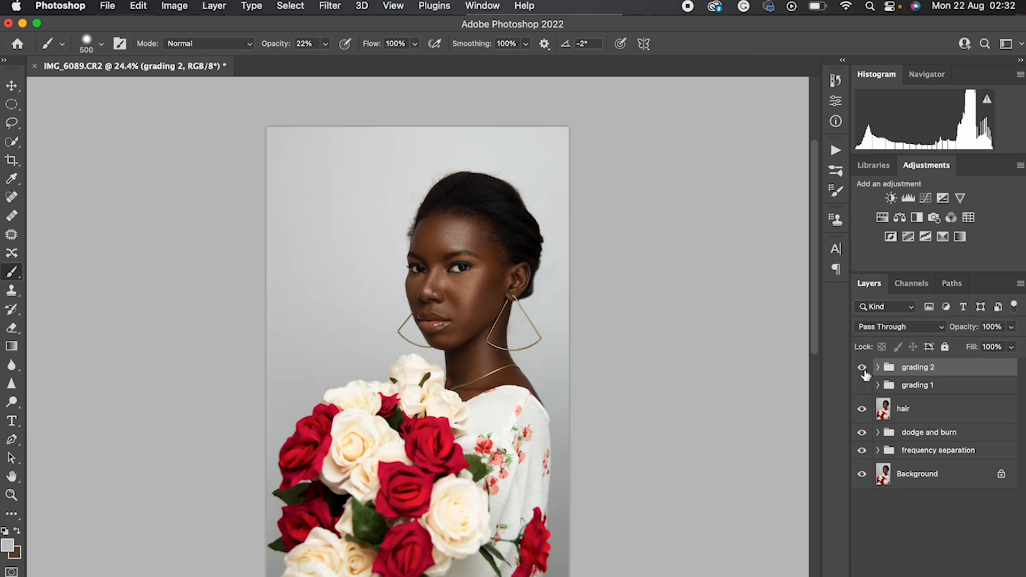
click(862, 369)
click(862, 386)
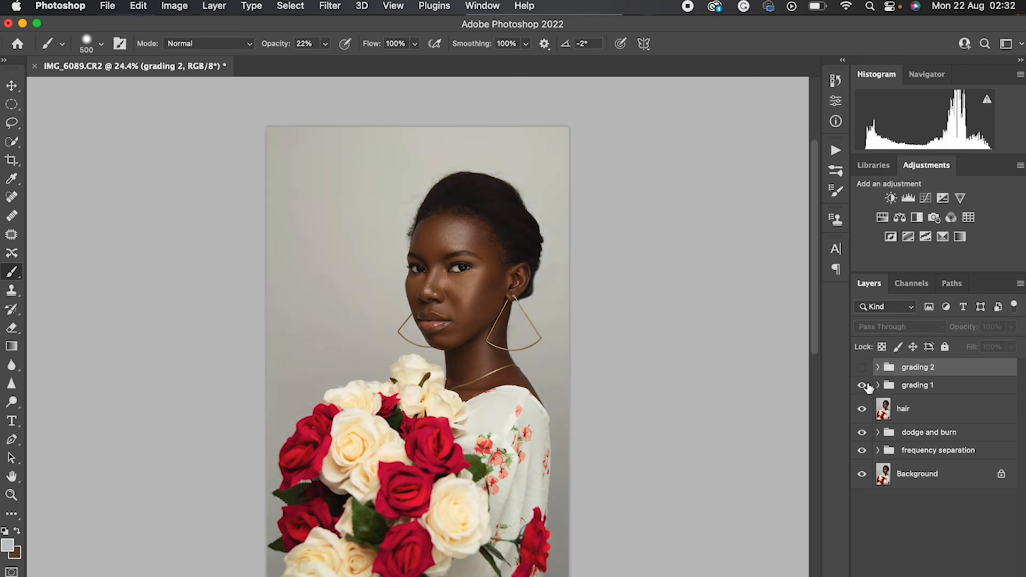
click(863, 385)
click(861, 367)
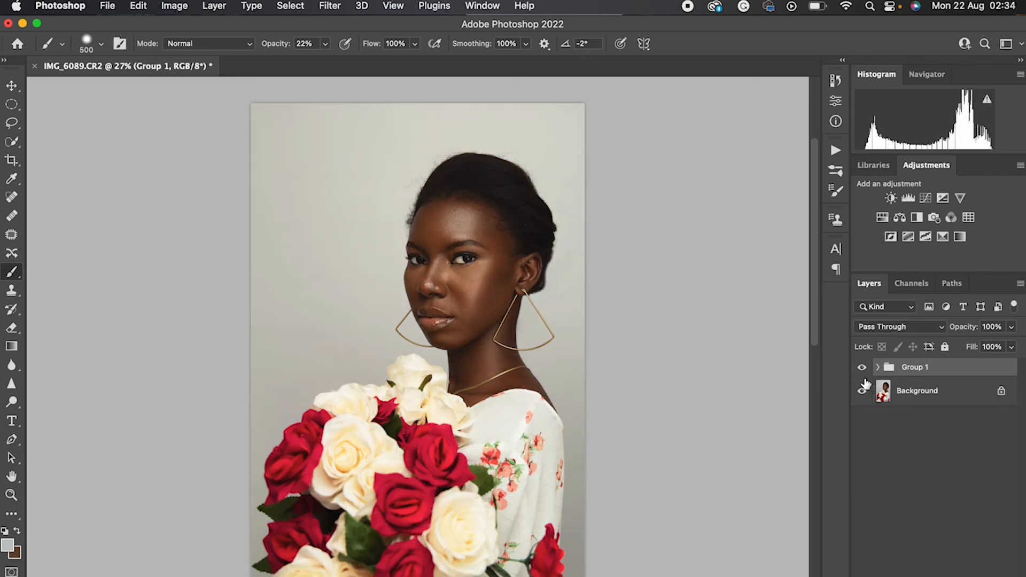
Compare the original portrait with the full retouch by hiding and showing Group 1
click(862, 367)
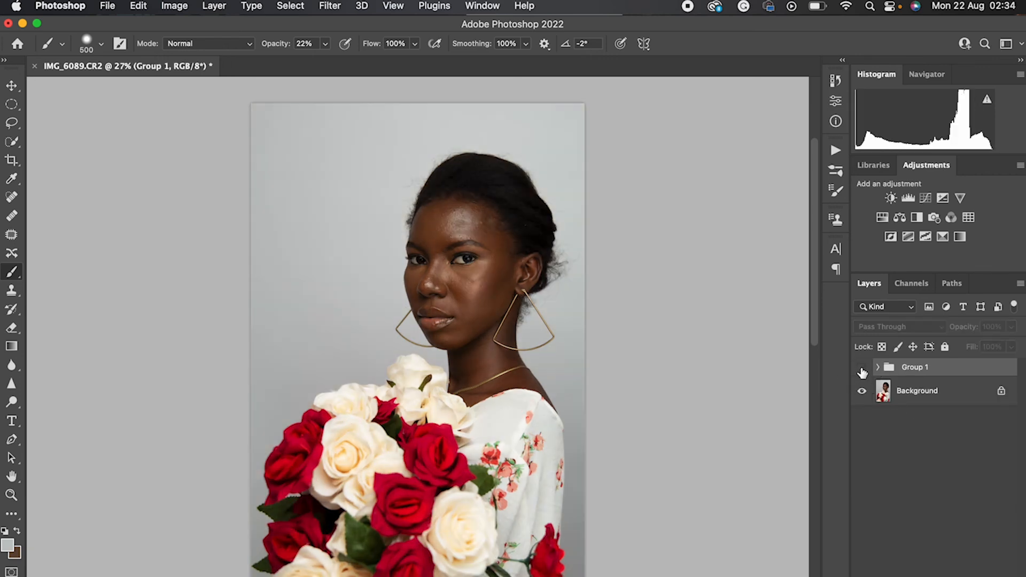
click(862, 369)
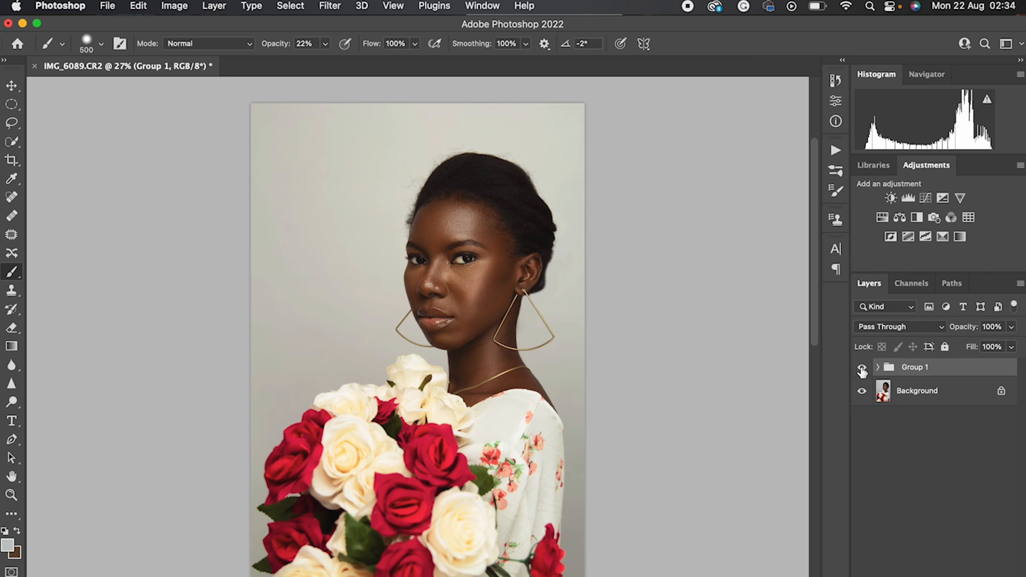
click(863, 371)
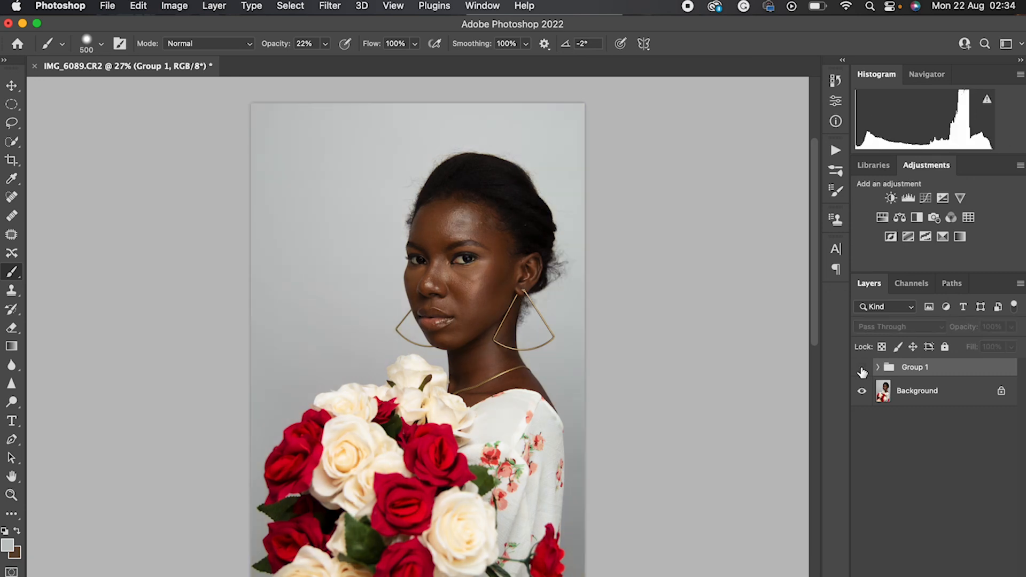
click(862, 370)
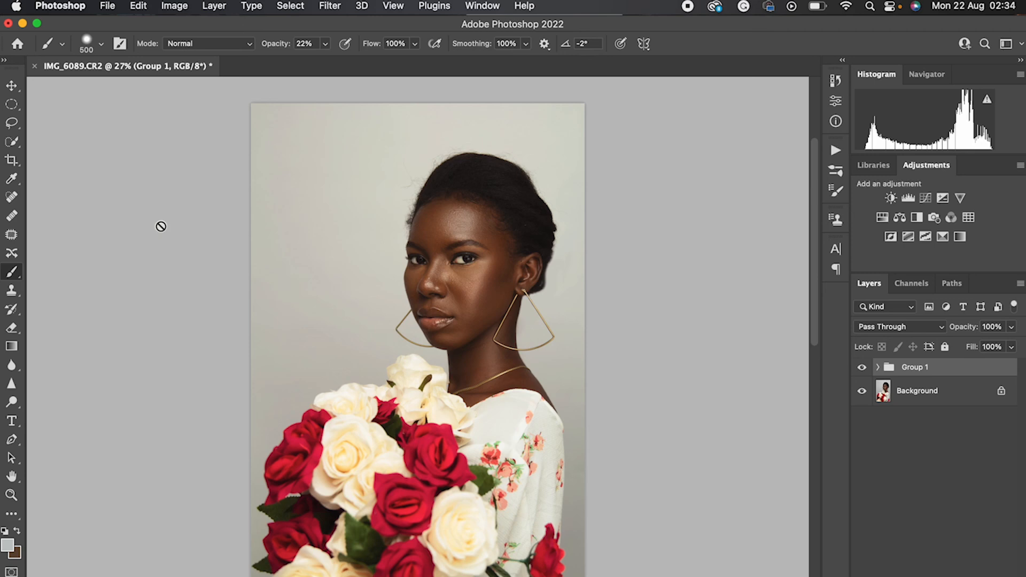
Rotate the portrait slightly counterclockwise with the Crop tool and apply the crop
click(11, 160)
mouse_move(646, 355)
mouse_down()
mouse_move(657, 339)
mouse_move(652, 368)
mouse_move(656, 340)
mouse_up()
click(740, 46)
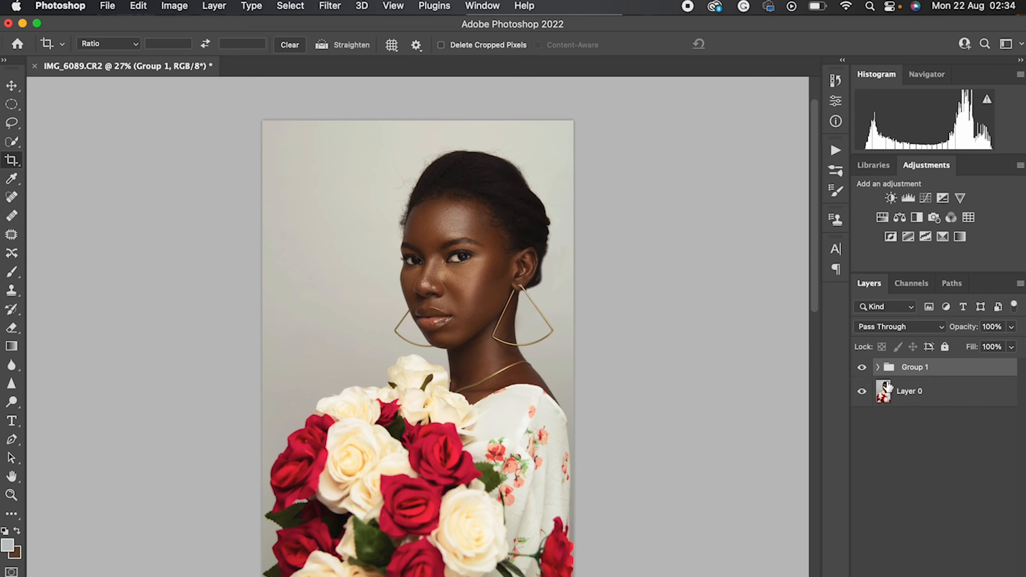
Check the cropped portrait before and after retouching by toggling Group 1's visibility
click(863, 368)
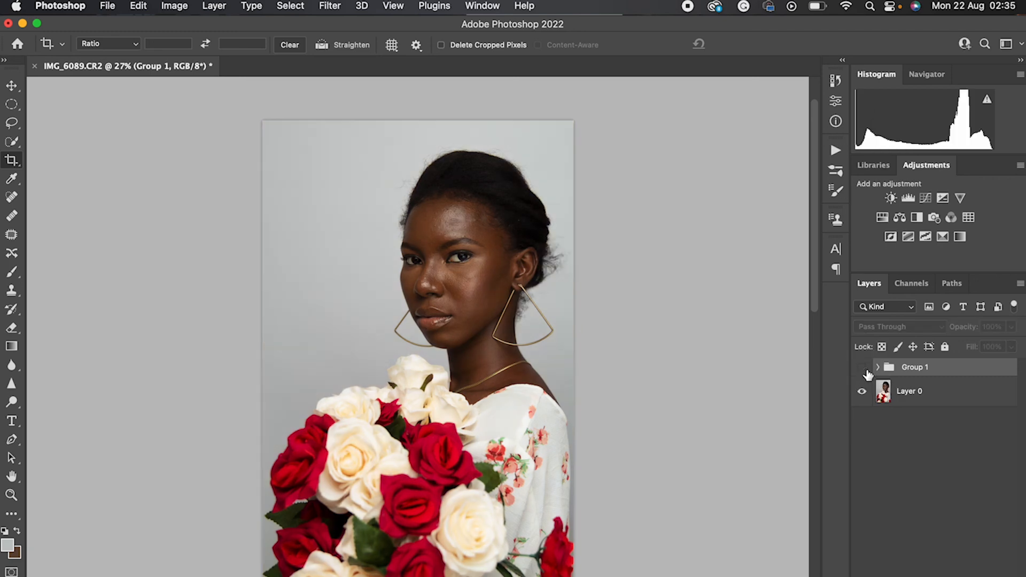
click(864, 370)
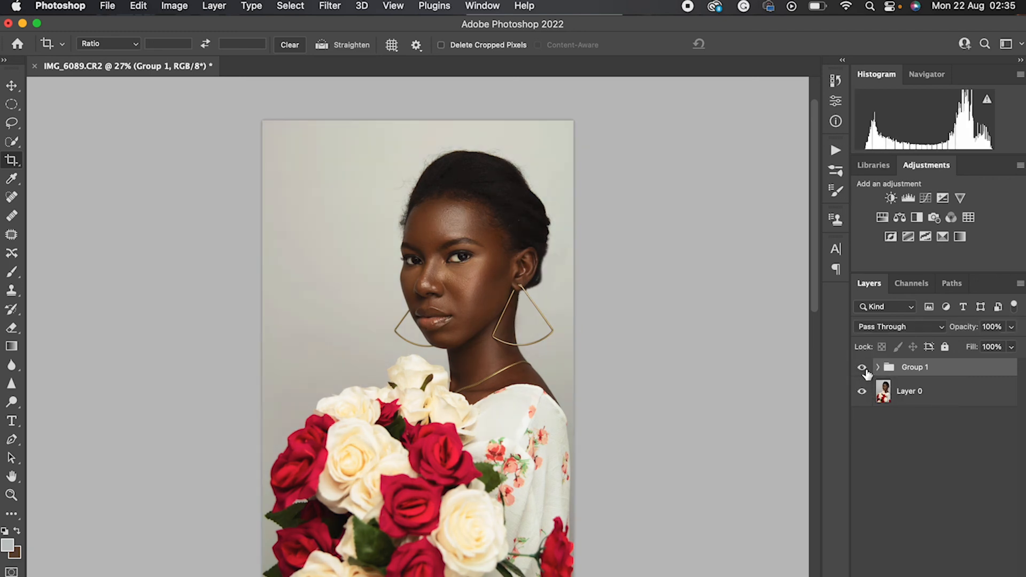
click(865, 370)
click(865, 370)
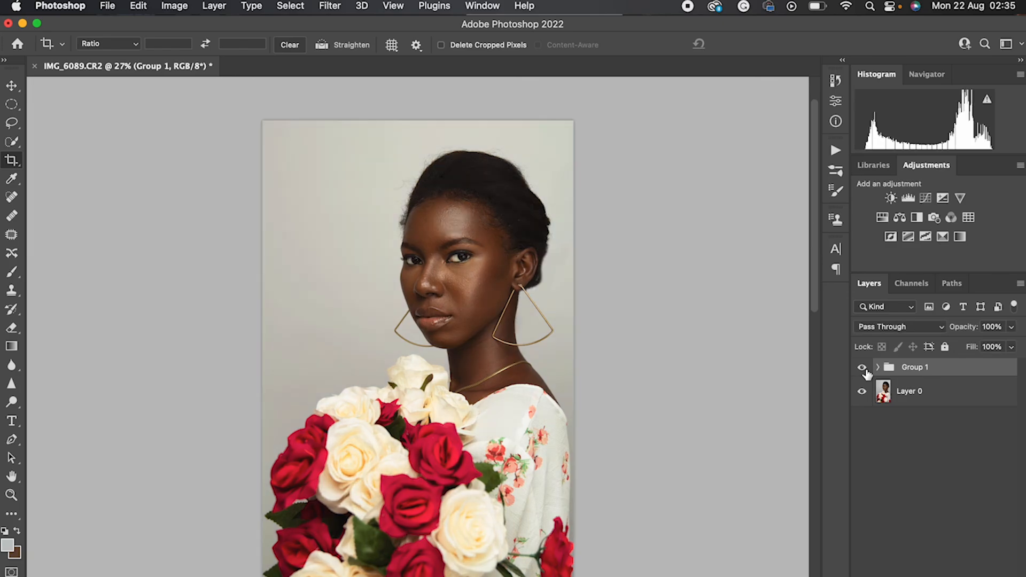